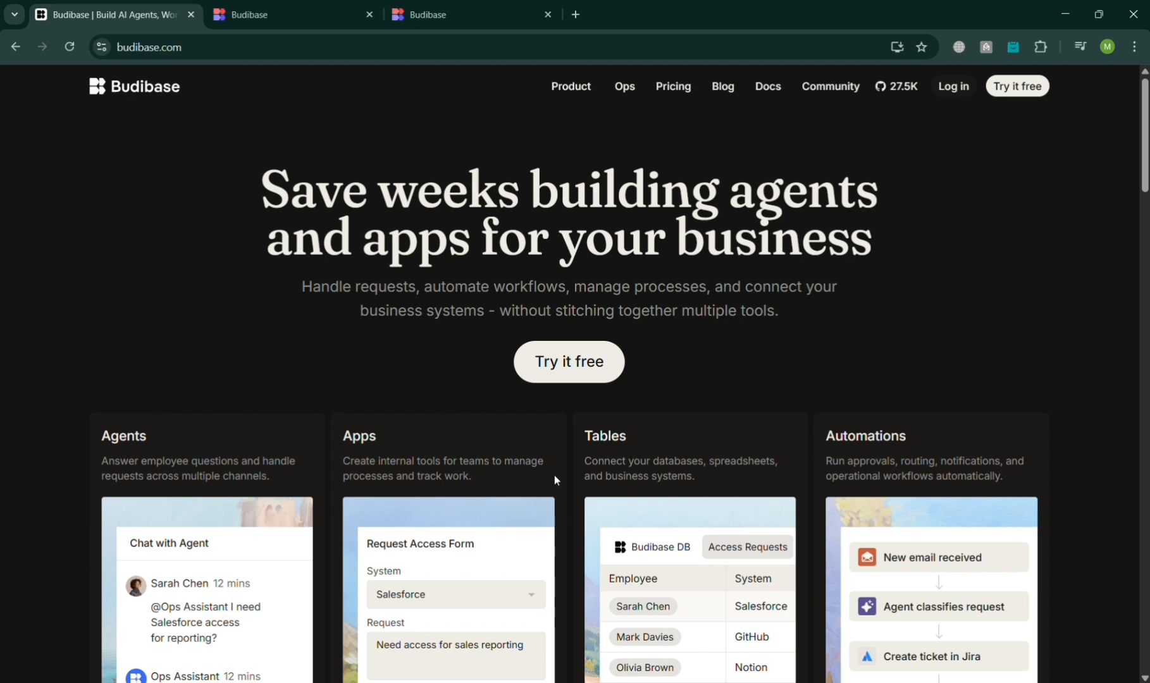
Step: Examine the Budibase homepage's product cards, AI agent examples, request table and connector list
{"action": "scroll", "coordinate": [554, 475], "scroll_direction": "down", "scroll_amount": 1}
{"action": "scroll", "coordinate": [554, 475], "scroll_direction": "up", "scroll_amount": 1}
{"action": "scroll", "coordinate": [554, 475], "scroll_direction": "down", "scroll_amount": 2}
{"action": "scroll", "coordinate": [554, 476], "scroll_direction": "down", "scroll_amount": 2}
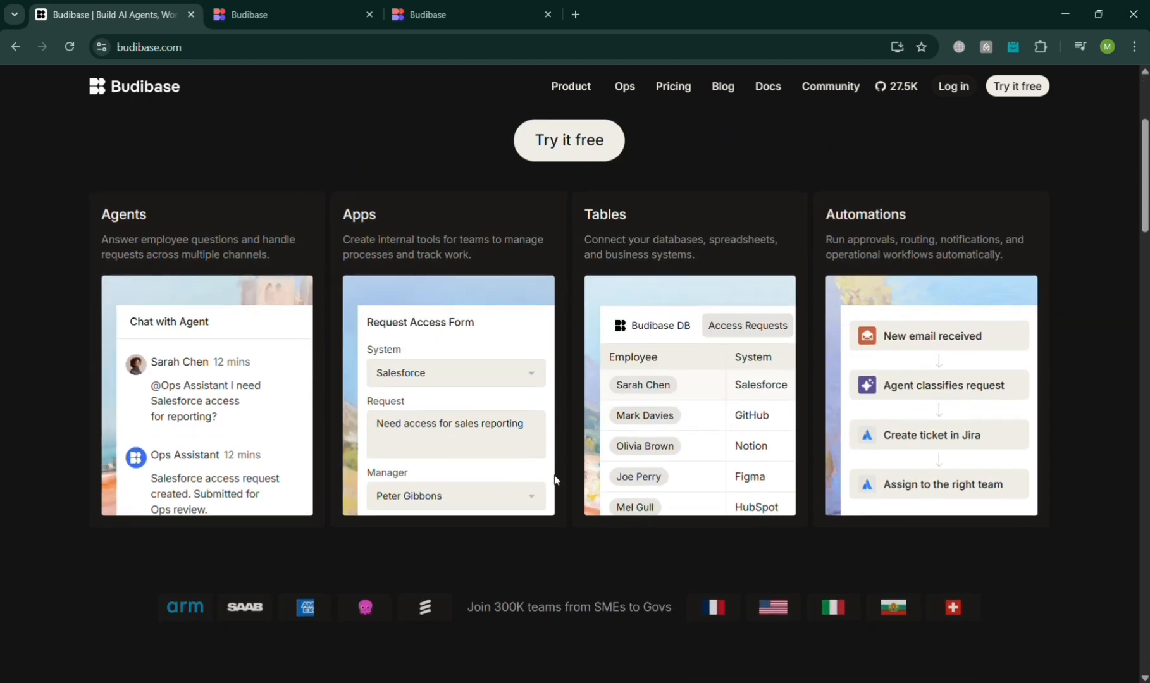
{"action": "scroll", "coordinate": [555, 475], "scroll_direction": "up", "scroll_amount": 3}
{"action": "scroll", "coordinate": [555, 479], "scroll_direction": "down", "scroll_amount": 5}
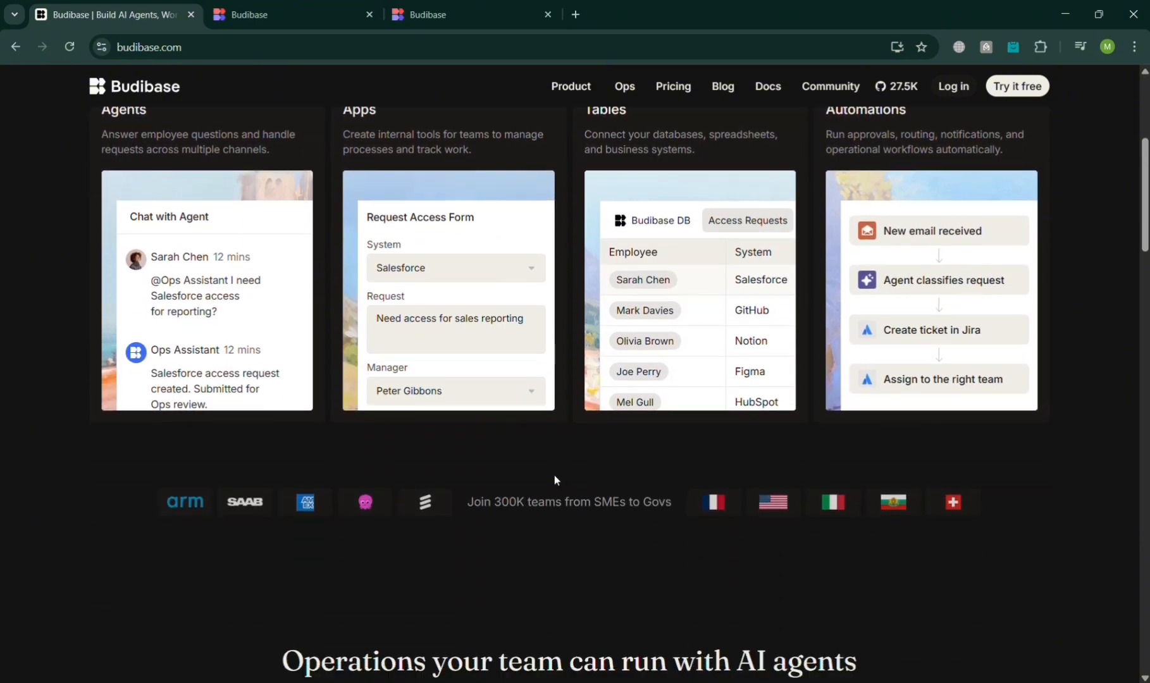
{"action": "scroll", "coordinate": [555, 478], "scroll_direction": "down", "scroll_amount": 8}
{"action": "scroll", "coordinate": [565, 385], "scroll_direction": "down", "scroll_amount": 1}
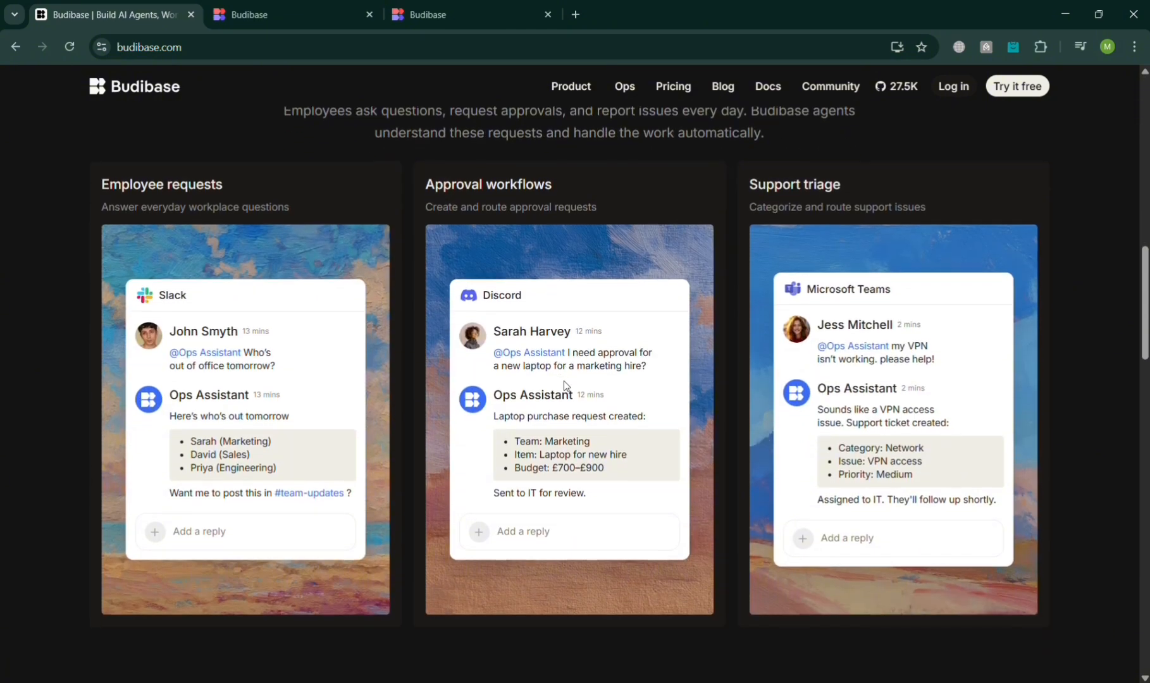
{"action": "scroll", "coordinate": [566, 385], "scroll_direction": "up", "scroll_amount": 1}
{"action": "scroll", "coordinate": [567, 384], "scroll_direction": "down", "scroll_amount": 2}
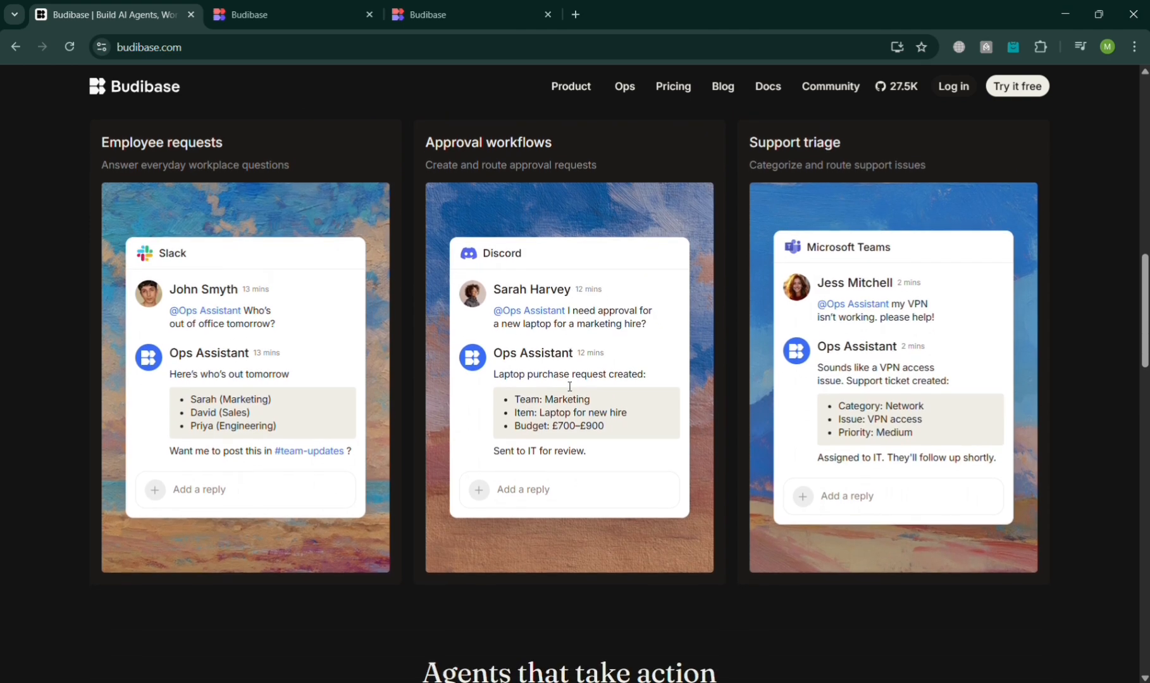
{"action": "scroll", "coordinate": [565, 385], "scroll_direction": "down", "scroll_amount": 4}
{"action": "scroll", "coordinate": [564, 383], "scroll_direction": "down", "scroll_amount": 8}
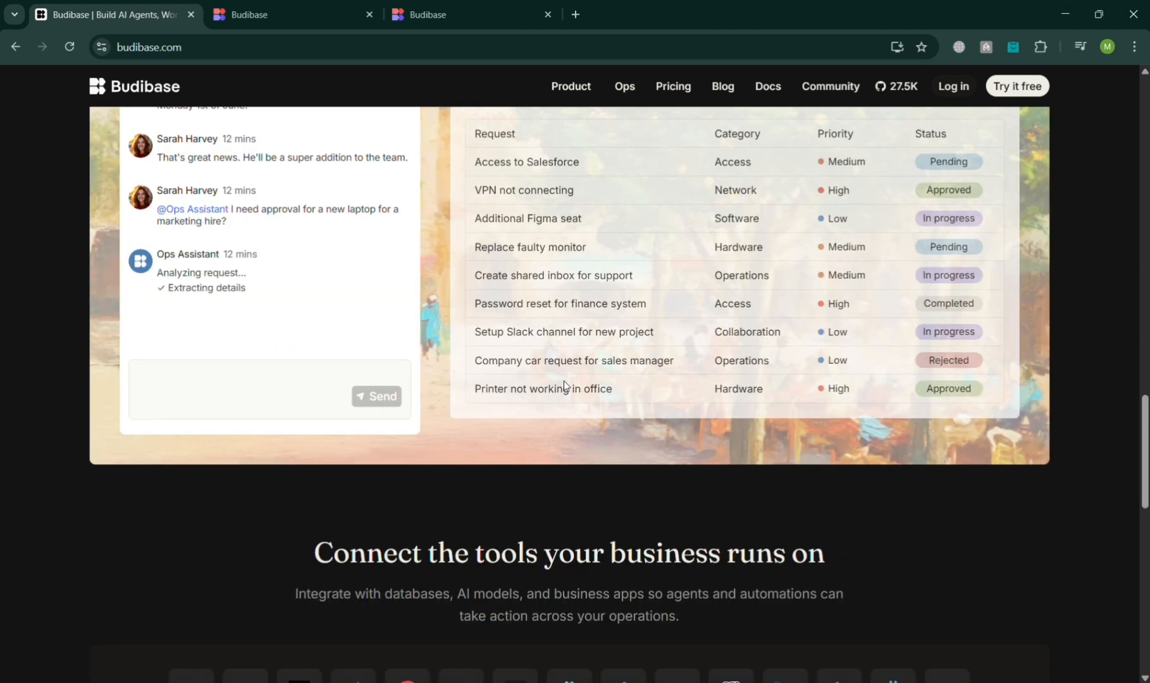
{"action": "scroll", "coordinate": [563, 381], "scroll_direction": "down", "scroll_amount": 8}
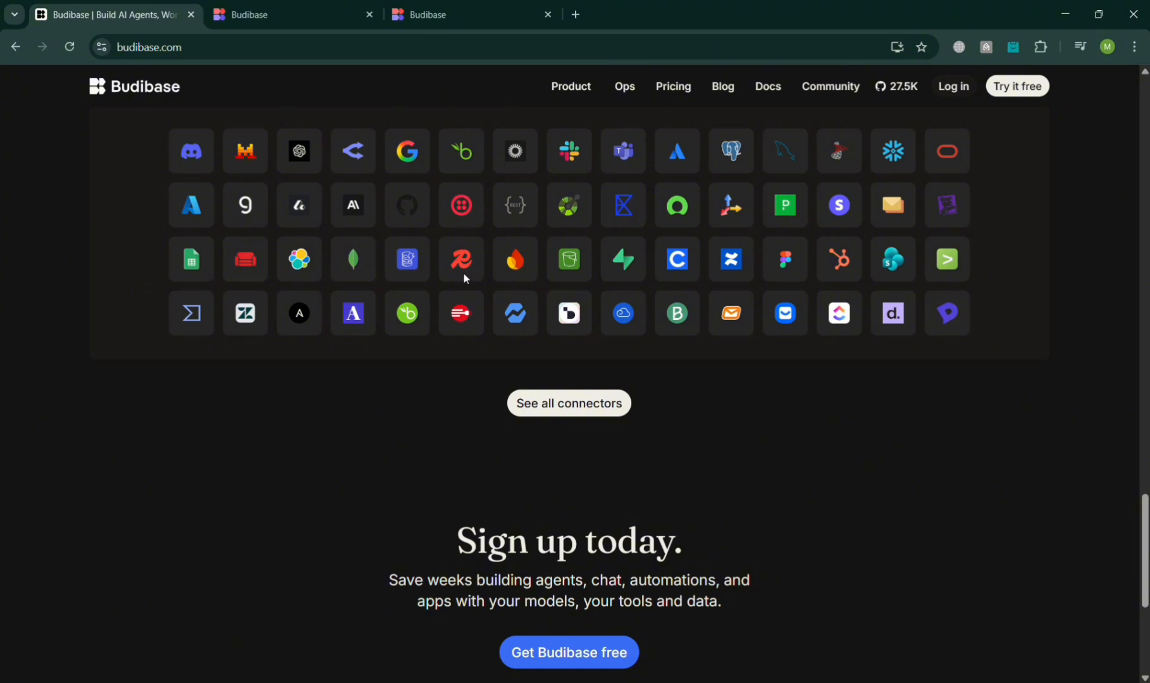
{"action": "scroll", "coordinate": [714, 430], "scroll_direction": "down", "scroll_amount": 5}
{"action": "scroll", "coordinate": [714, 432], "scroll_direction": "up", "scroll_amount": 20}
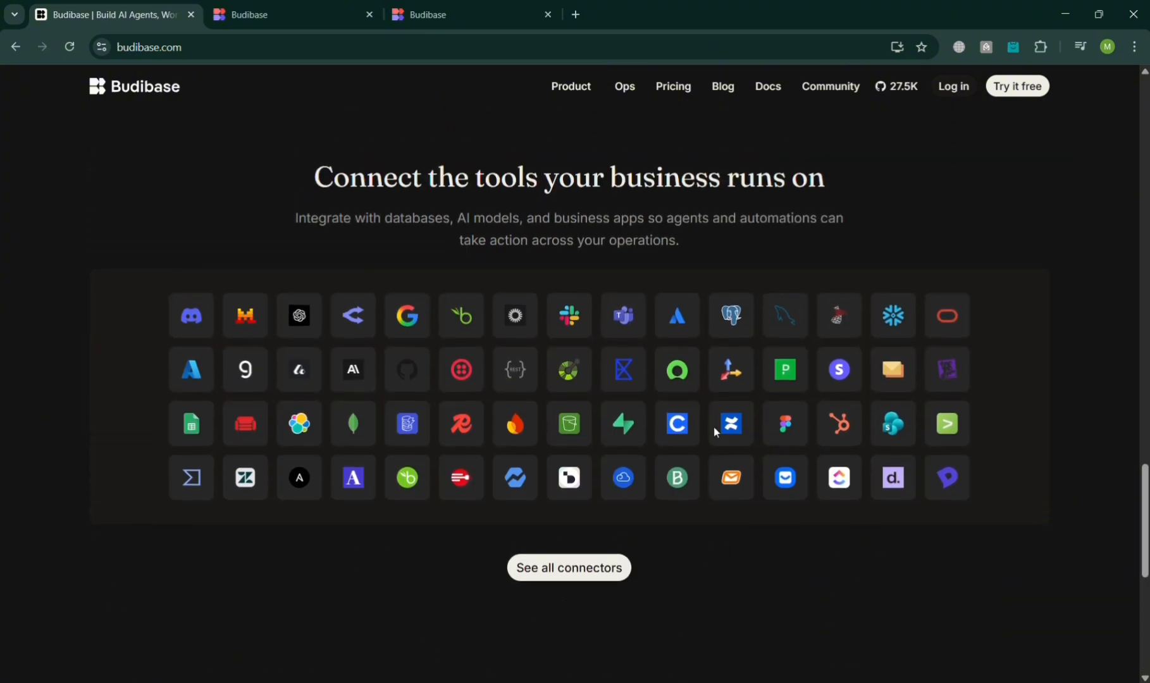
{"action": "scroll", "coordinate": [715, 432], "scroll_direction": "up", "scroll_amount": 4}
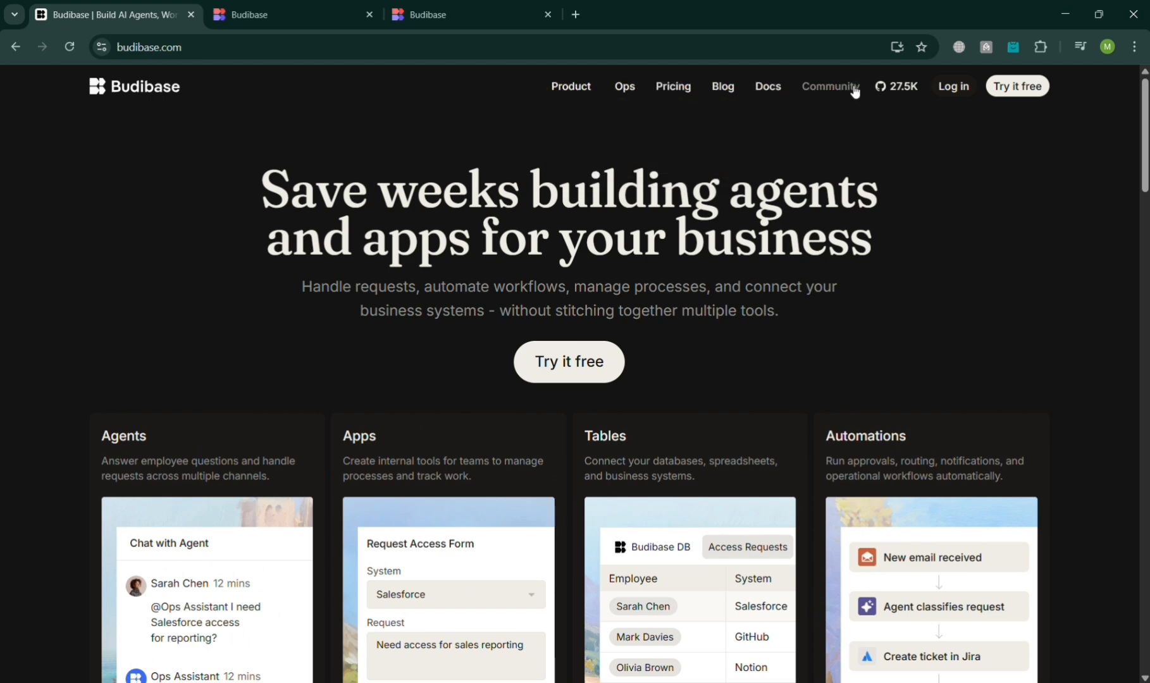
{"action": "scroll", "coordinate": [604, 364], "scroll_direction": "down", "scroll_amount": 10}
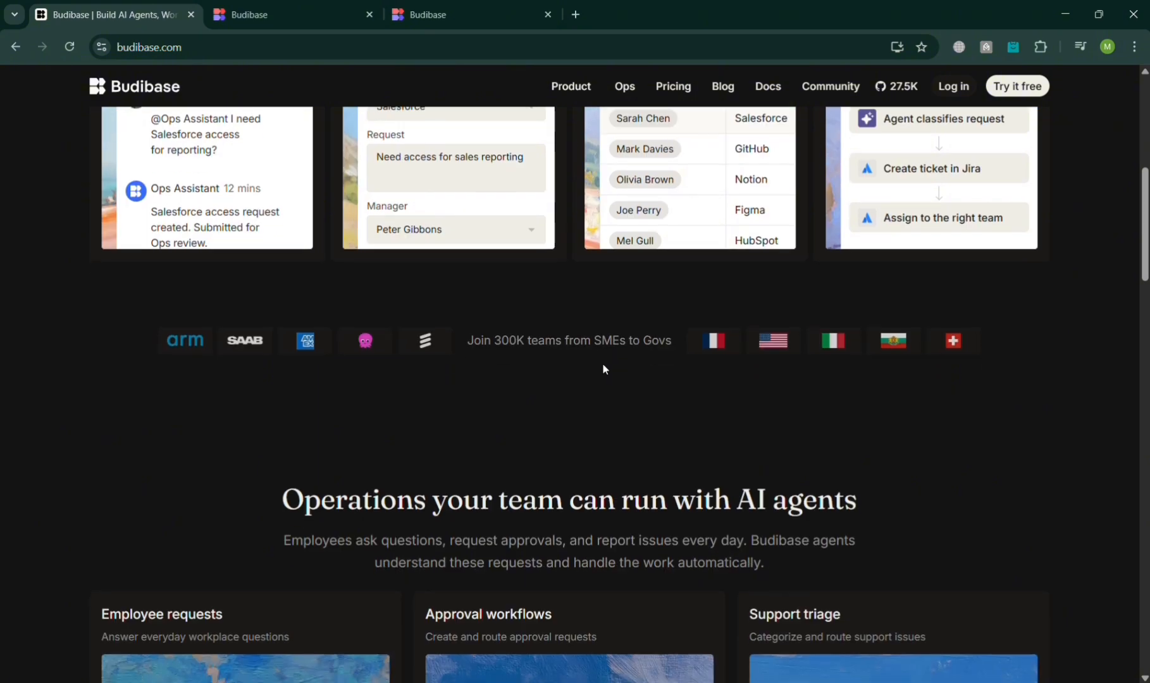
{"action": "scroll", "coordinate": [603, 367], "scroll_direction": "up", "scroll_amount": 3}
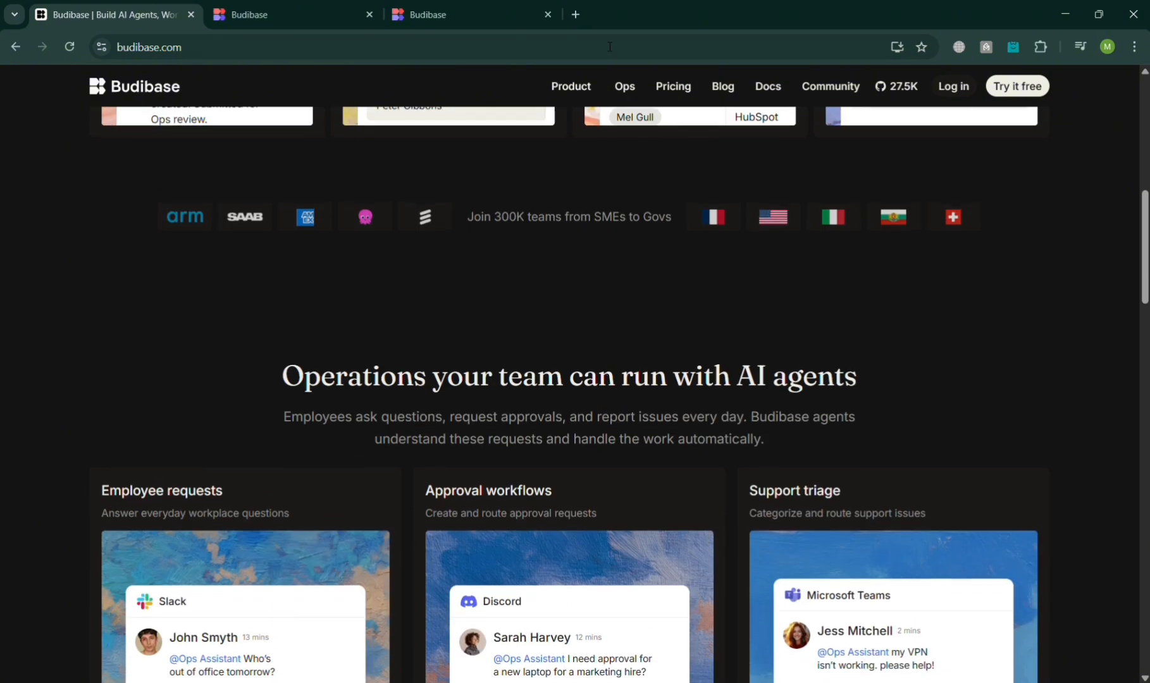
{"action": "mouse_move", "coordinate": [593, 89]}
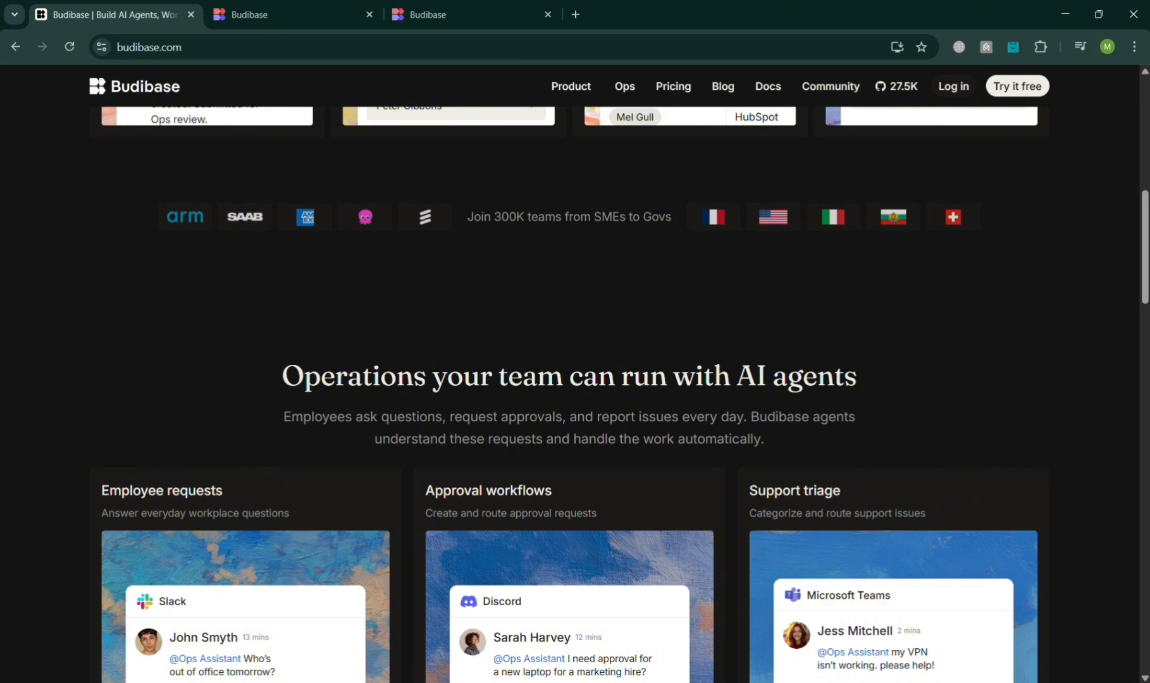
{"action": "scroll", "coordinate": [679, 92], "scroll_direction": "up", "scroll_amount": 10}
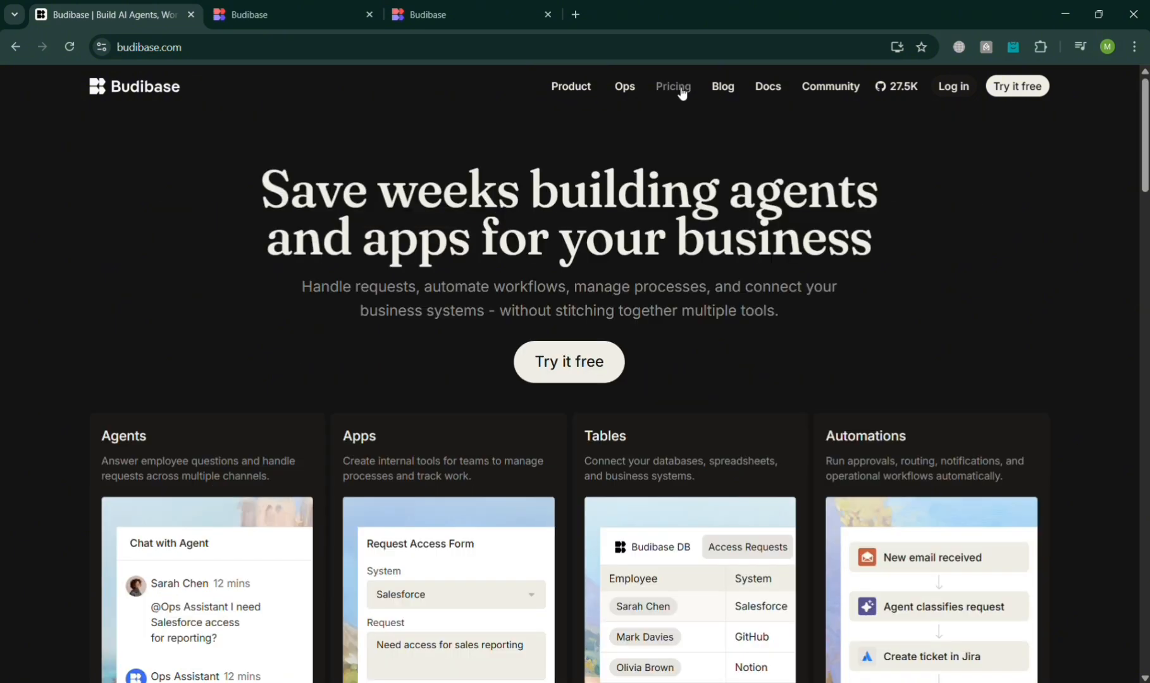
Step: View the Budibase sign-up page and switch to the home page of the default workspace
{"action": "left_click", "coordinate": [277, 5]}
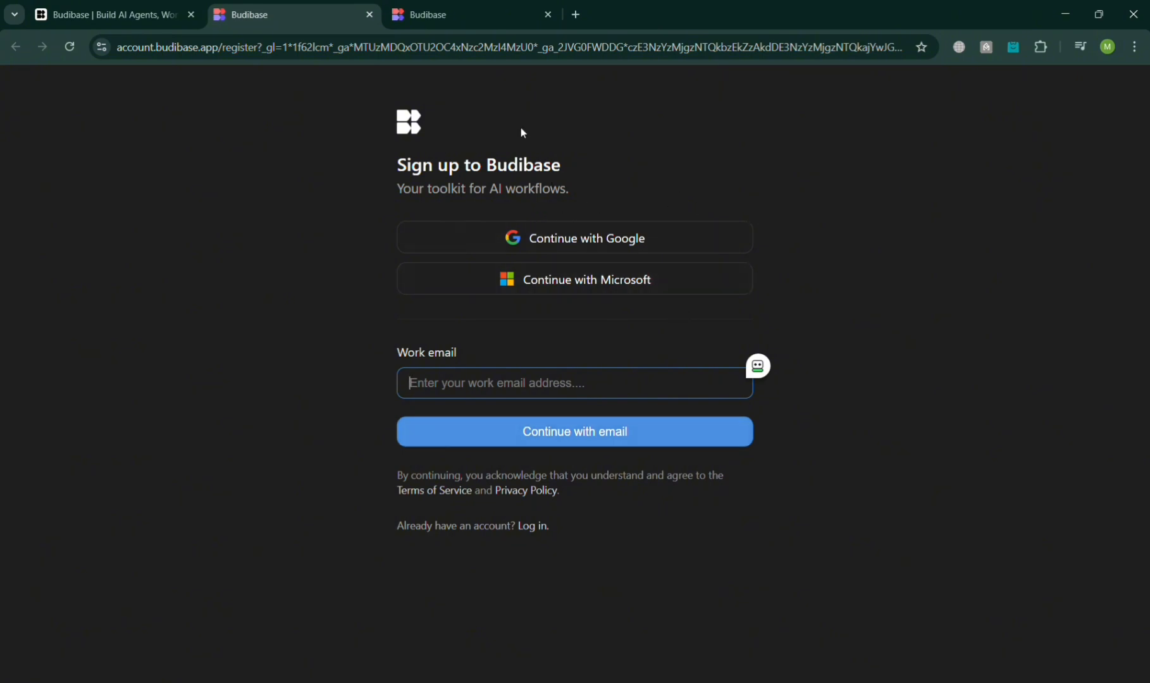
{"action": "left_click", "coordinate": [462, 9]}
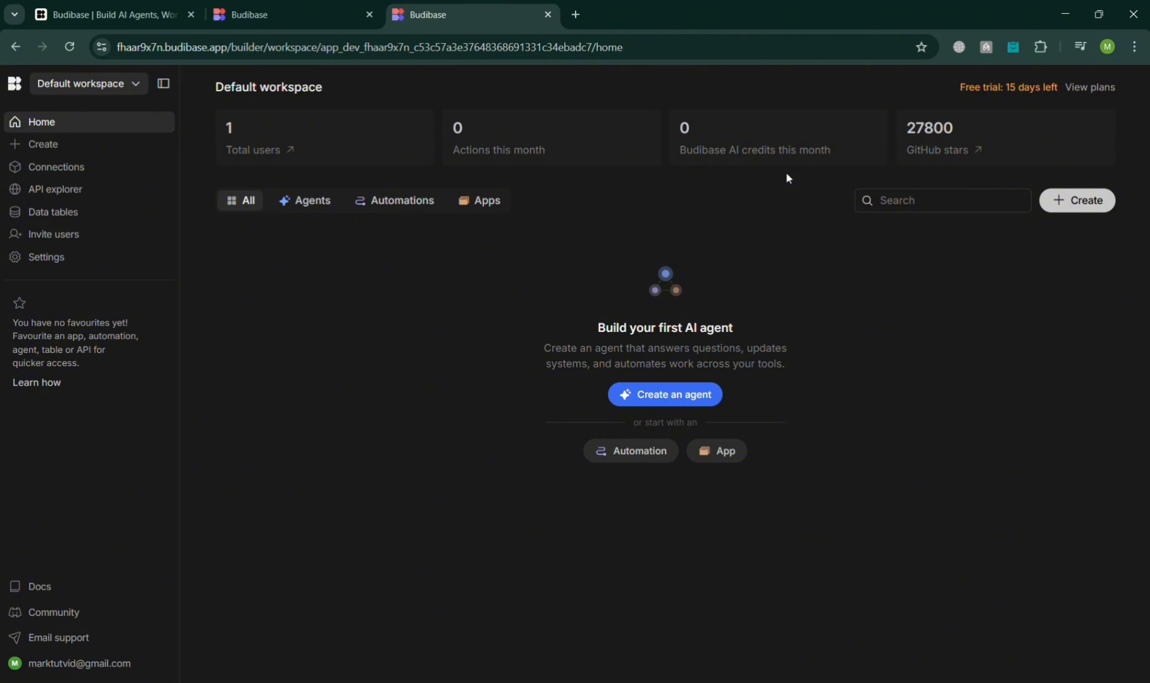
{"action": "left_click", "coordinate": [137, 87]}
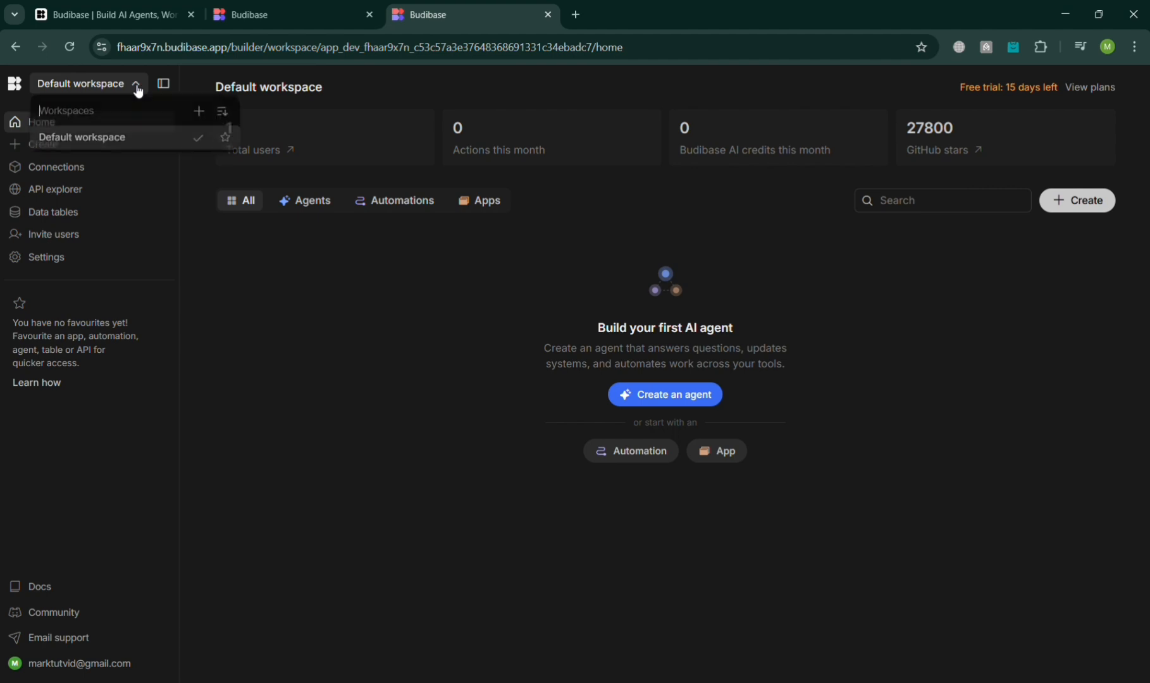
{"action": "left_click", "coordinate": [200, 118]}
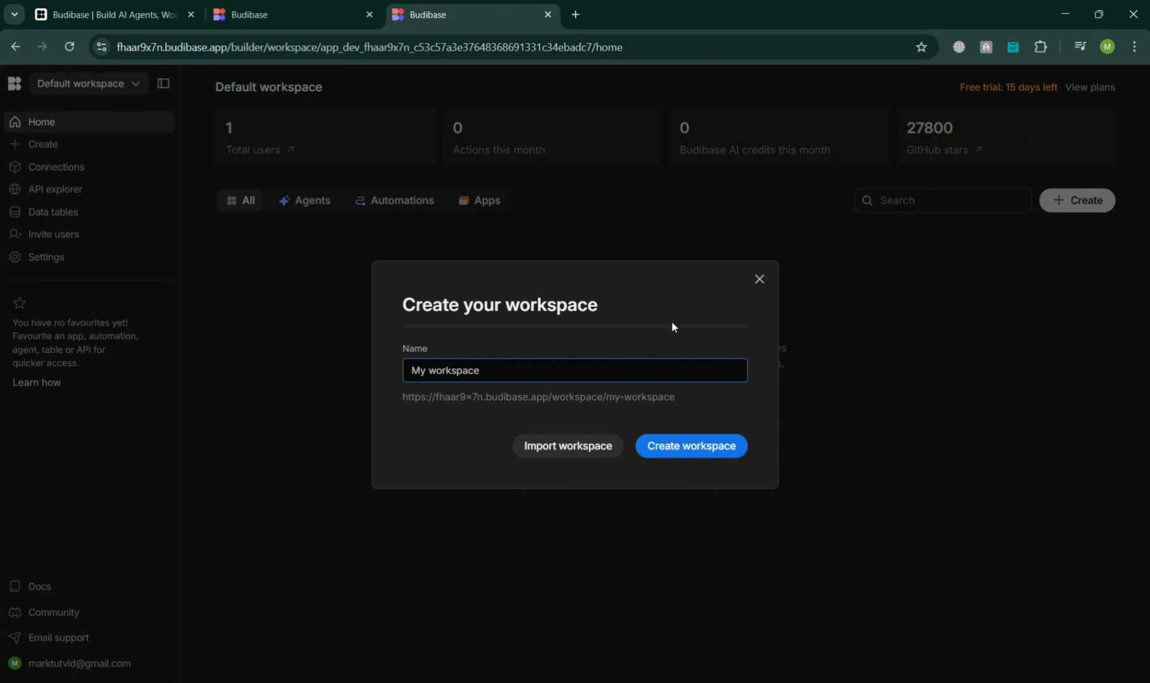
{"action": "left_click", "coordinate": [760, 279]}
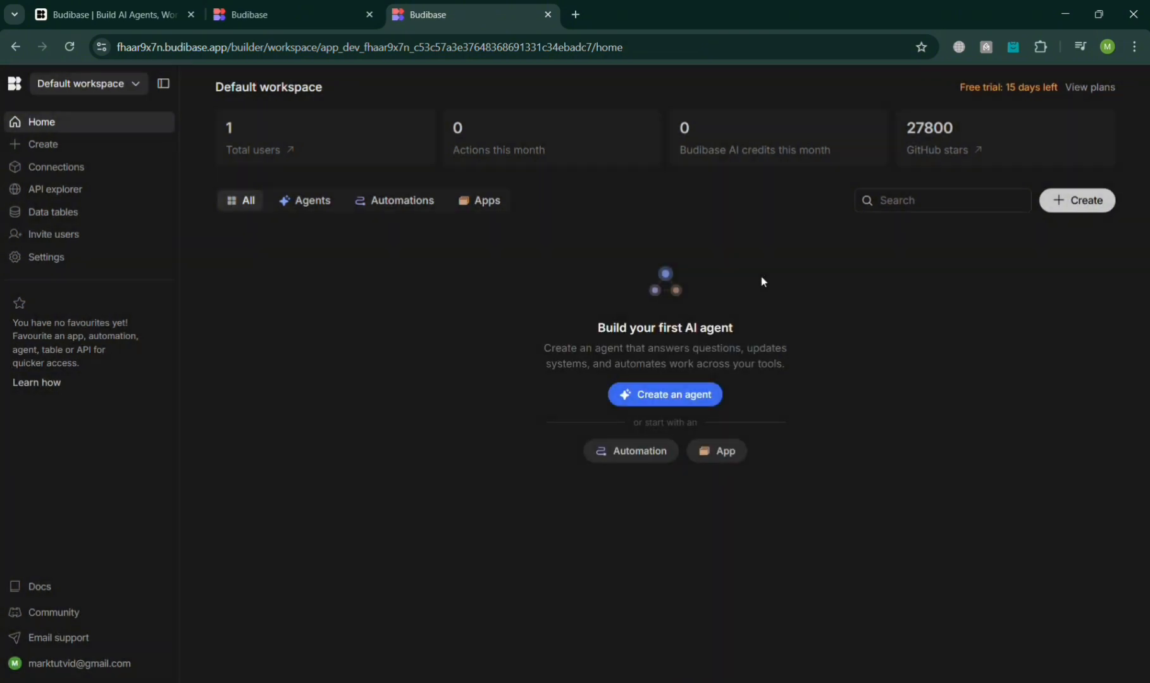
Step: Create a new app named BRONX with the URL /bronx in the default workspace
{"action": "left_click", "coordinate": [115, 147]}
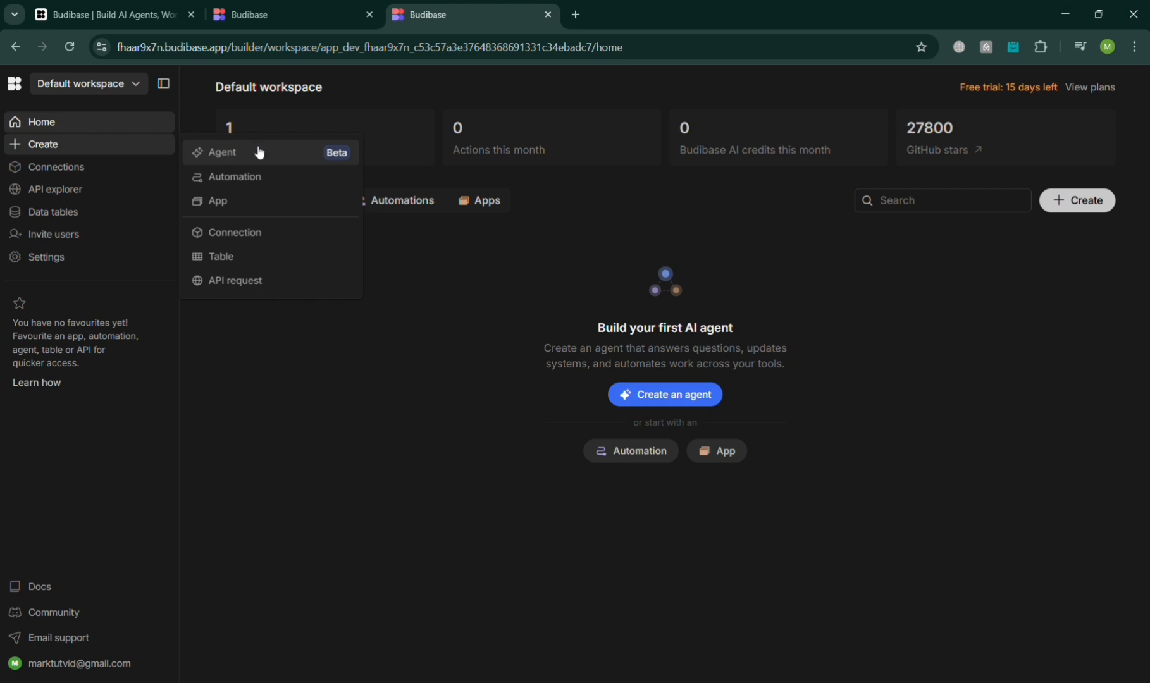
{"action": "left_click", "coordinate": [266, 200]}
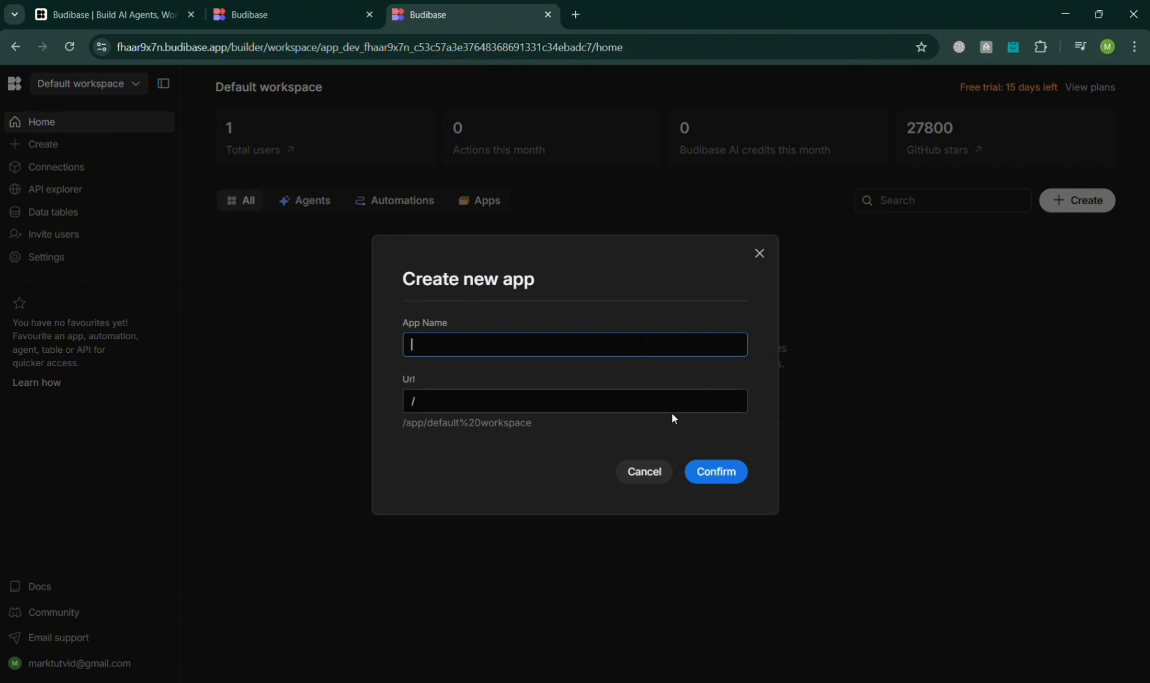
{"action": "type", "text": "BRONX"}
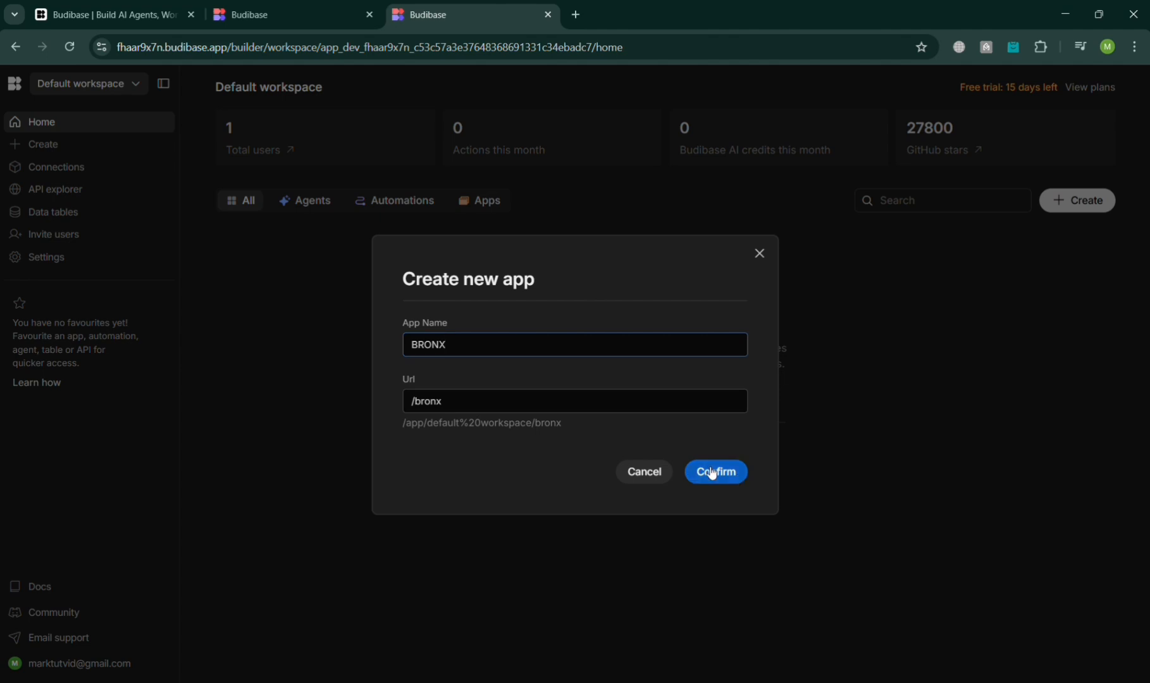
{"action": "left_click", "coordinate": [702, 473]}
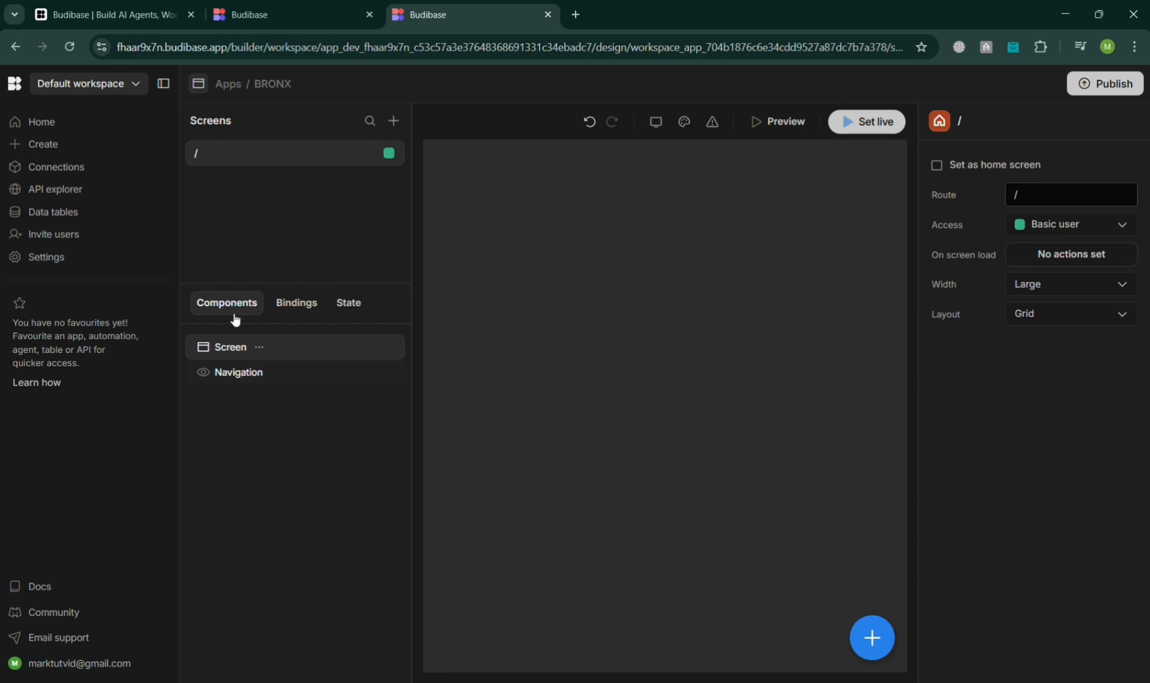
Step: Look through the new screen's bindings and state variables, ending back at its component list
{"action": "left_click", "coordinate": [290, 305]}
{"action": "left_click", "coordinate": [340, 306]}
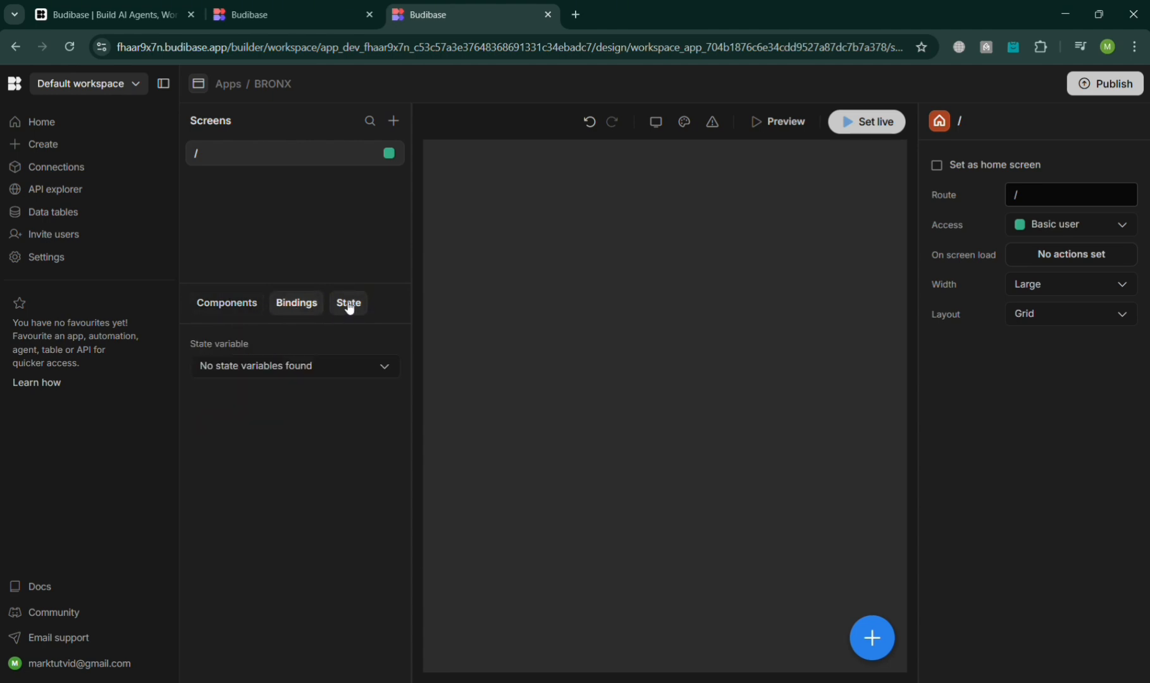
{"action": "left_click", "coordinate": [246, 313]}
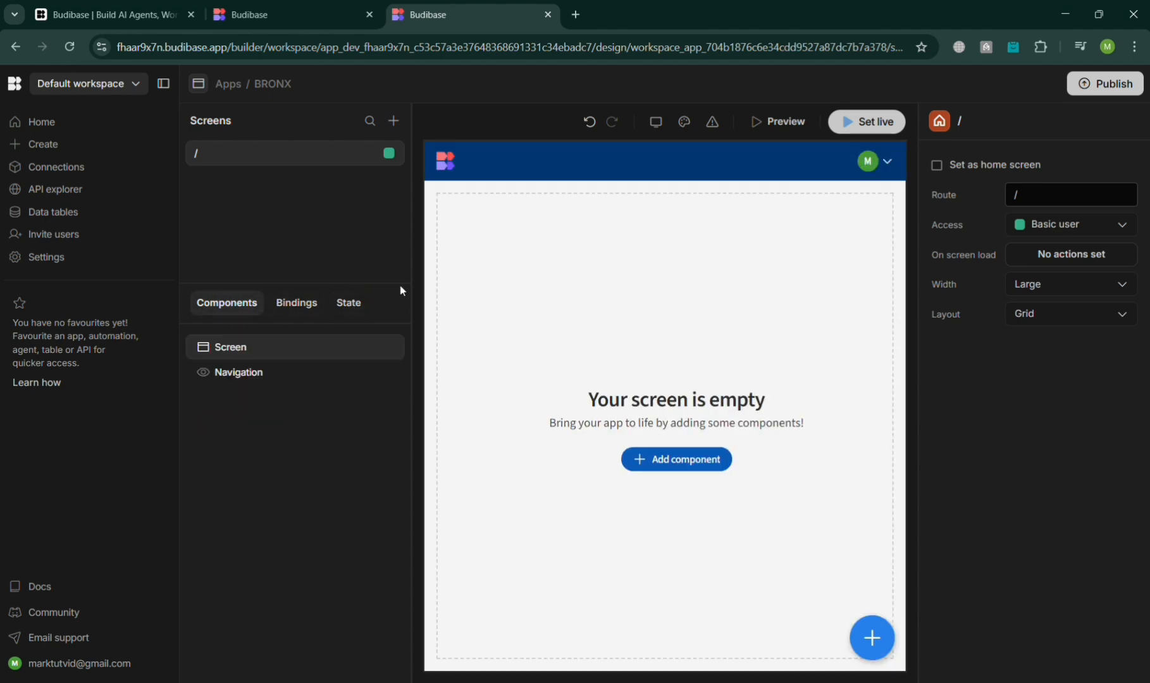
Step: Add a Cards Block to the app's empty screen
{"action": "left_click", "coordinate": [697, 467]}
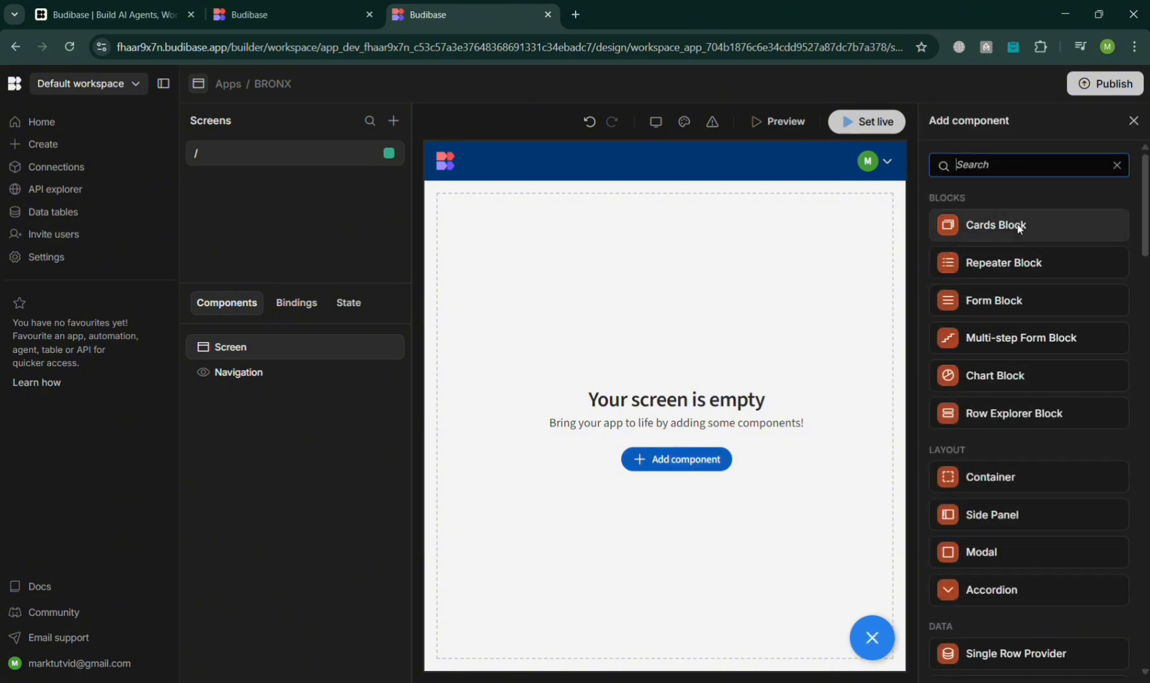
{"action": "left_click_drag", "start_coordinate": [1019, 227], "coordinate": [734, 254]}
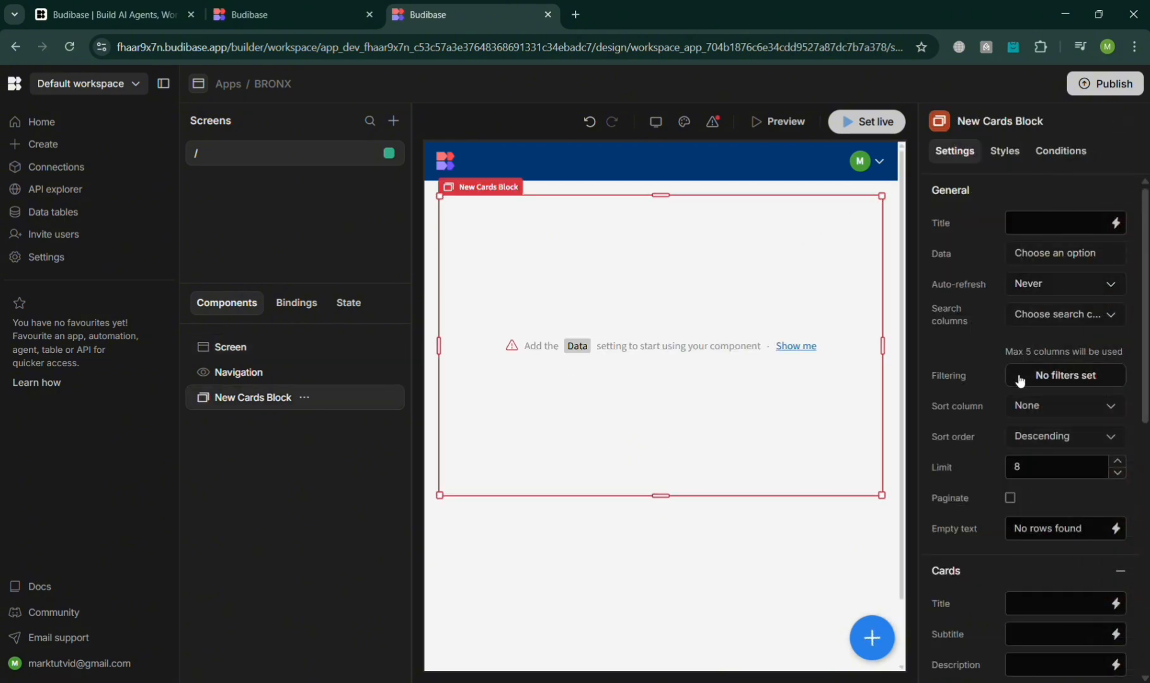
Step: Review the settings of the Navigation, New Cards Block and Screen components, including the navigation's title, logo and banner options
{"action": "left_click", "coordinate": [263, 379]}
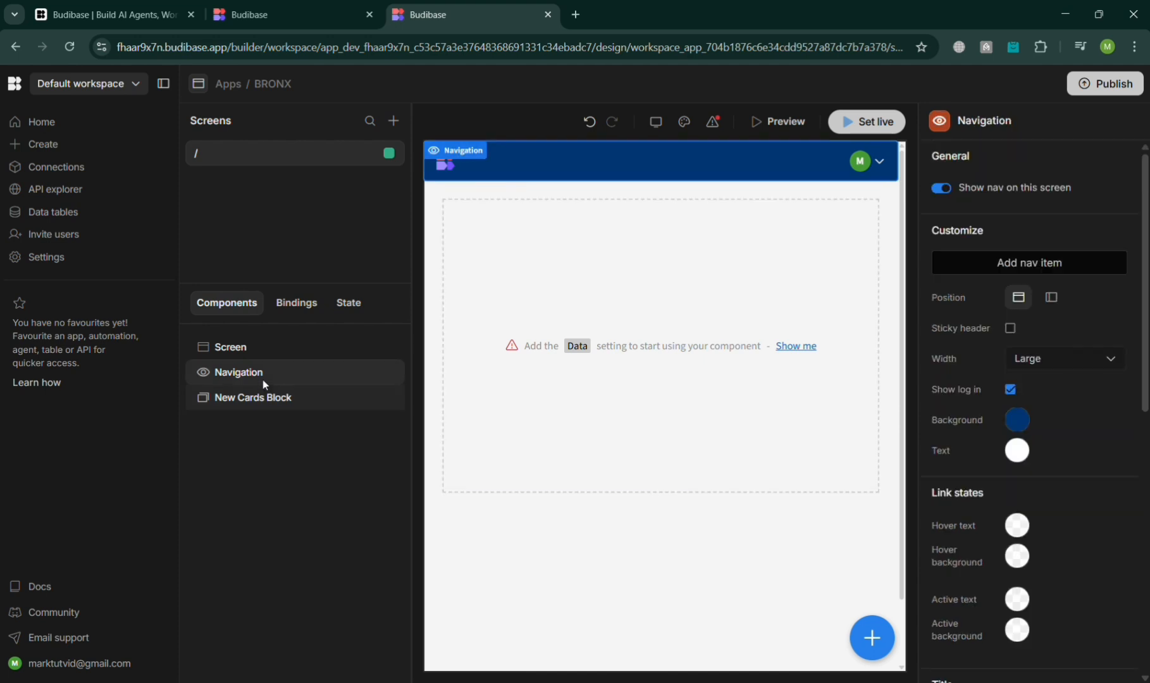
{"action": "left_click", "coordinate": [266, 397]}
{"action": "left_click", "coordinate": [276, 350]}
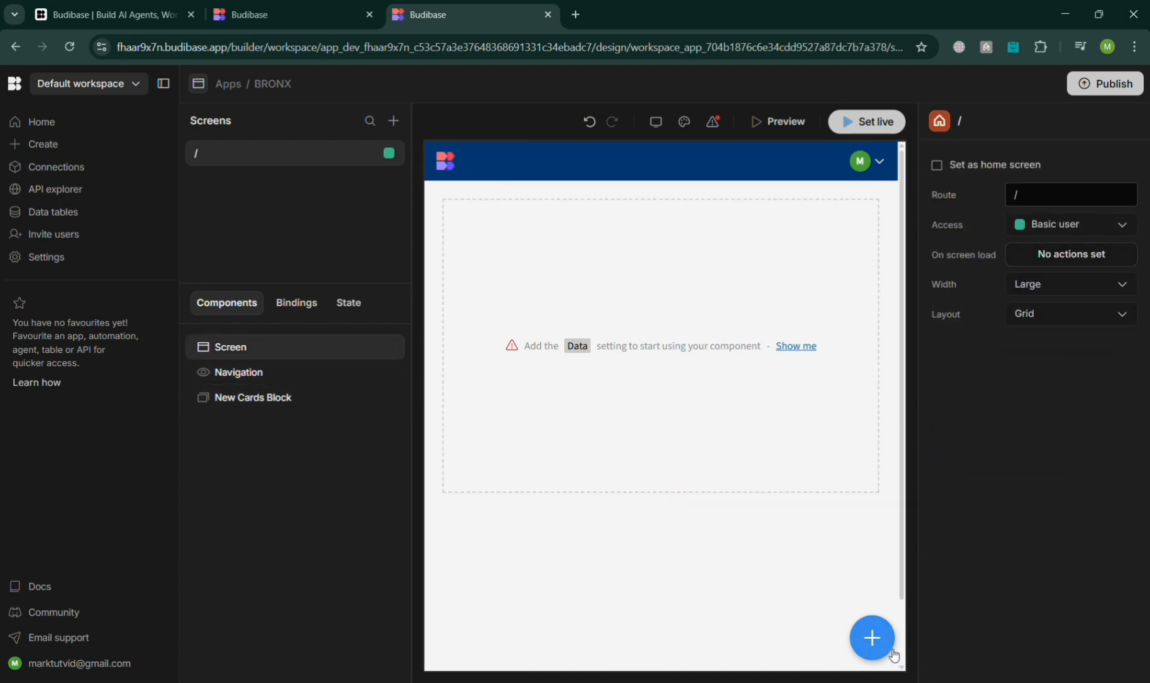
{"action": "left_click", "coordinate": [309, 372]}
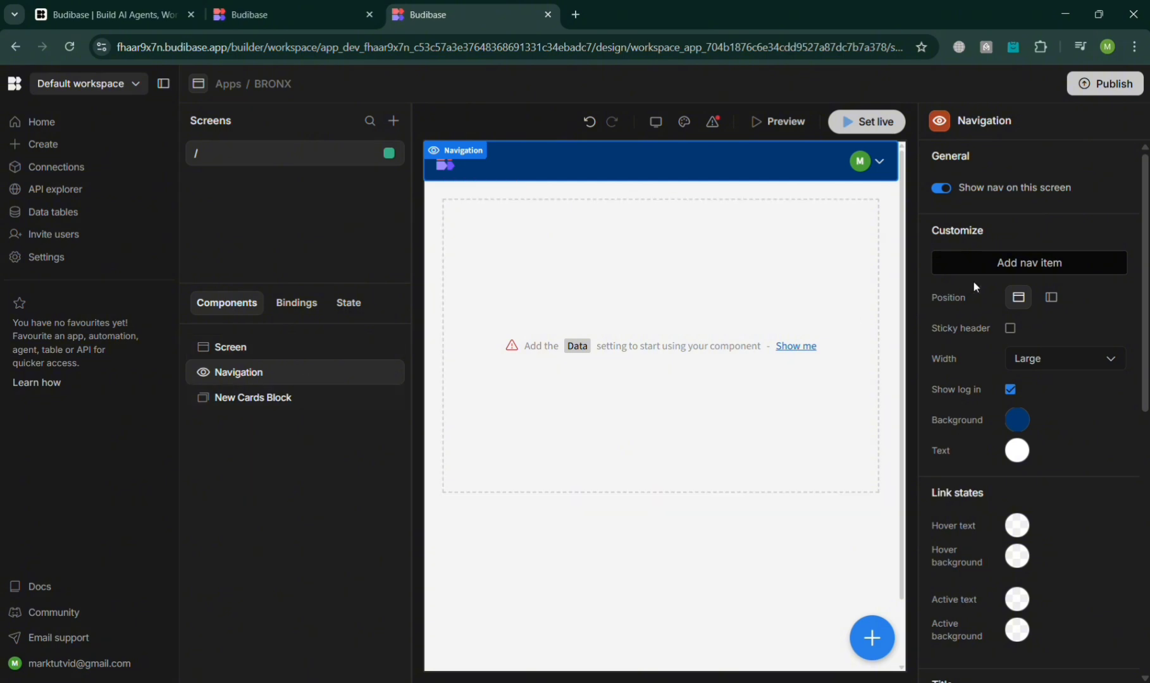
{"action": "left_click", "coordinate": [1019, 264]}
{"action": "scroll", "coordinate": [1064, 373], "scroll_direction": "down", "scroll_amount": 9}
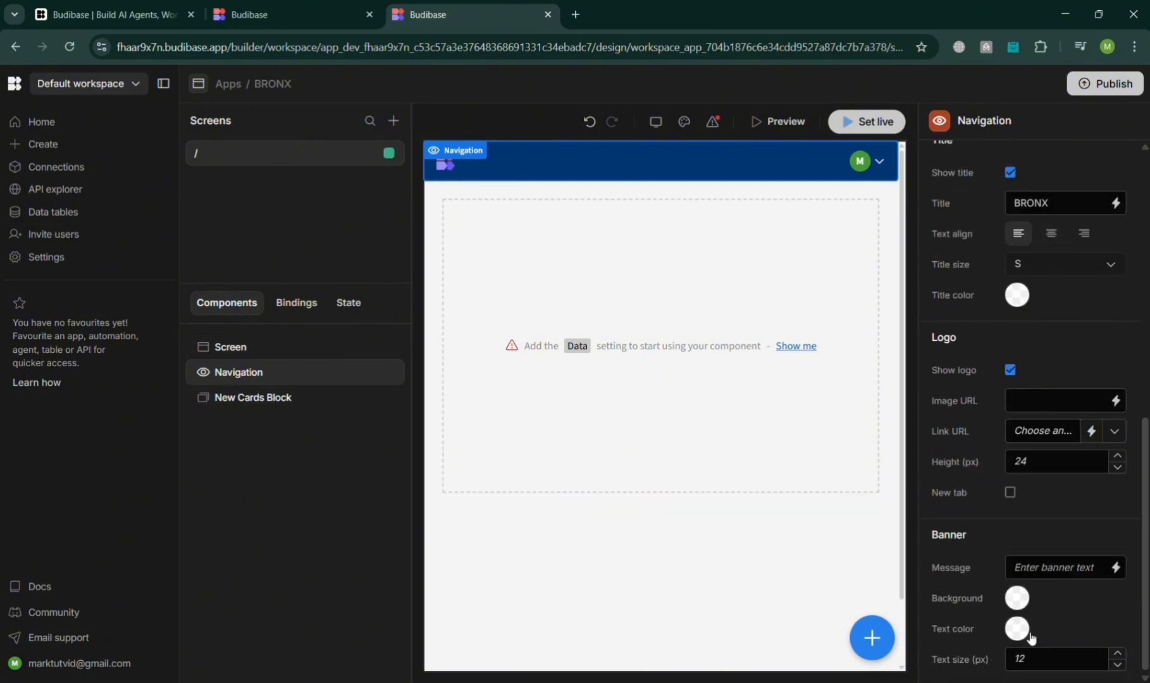
{"action": "left_click", "coordinate": [1047, 408]}
{"action": "left_click", "coordinate": [1063, 430]}
Step: Try to create an additional Form screen for the BRONX app
{"action": "left_click", "coordinate": [394, 121]}
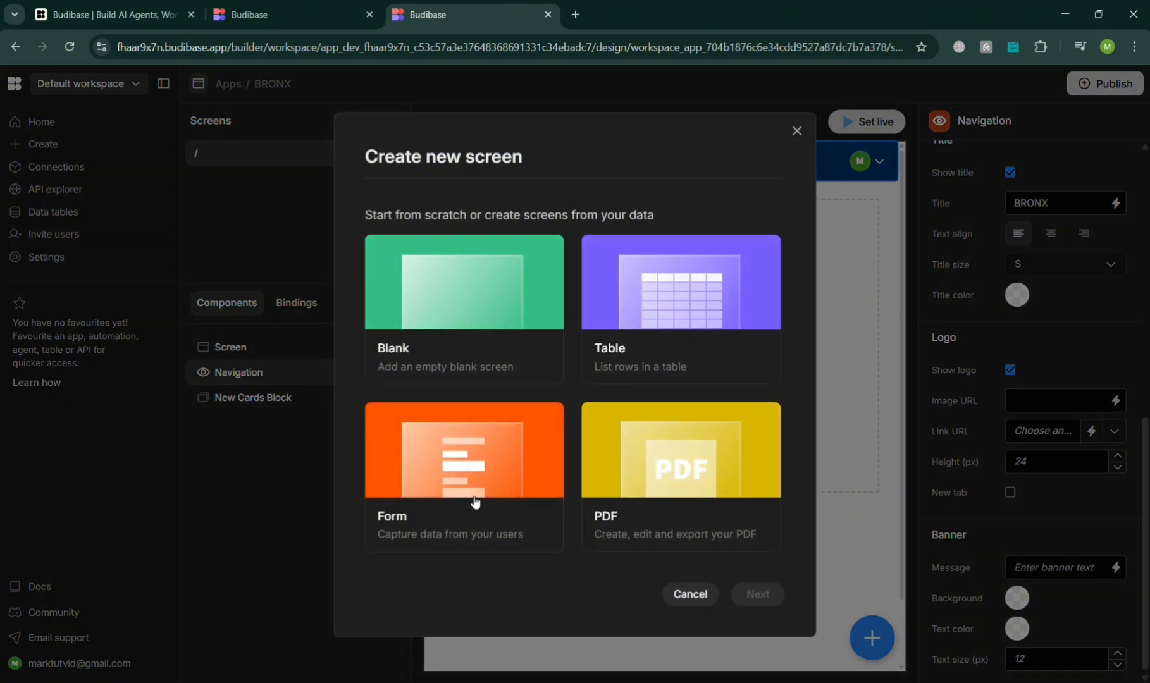
{"action": "left_click", "coordinate": [482, 446]}
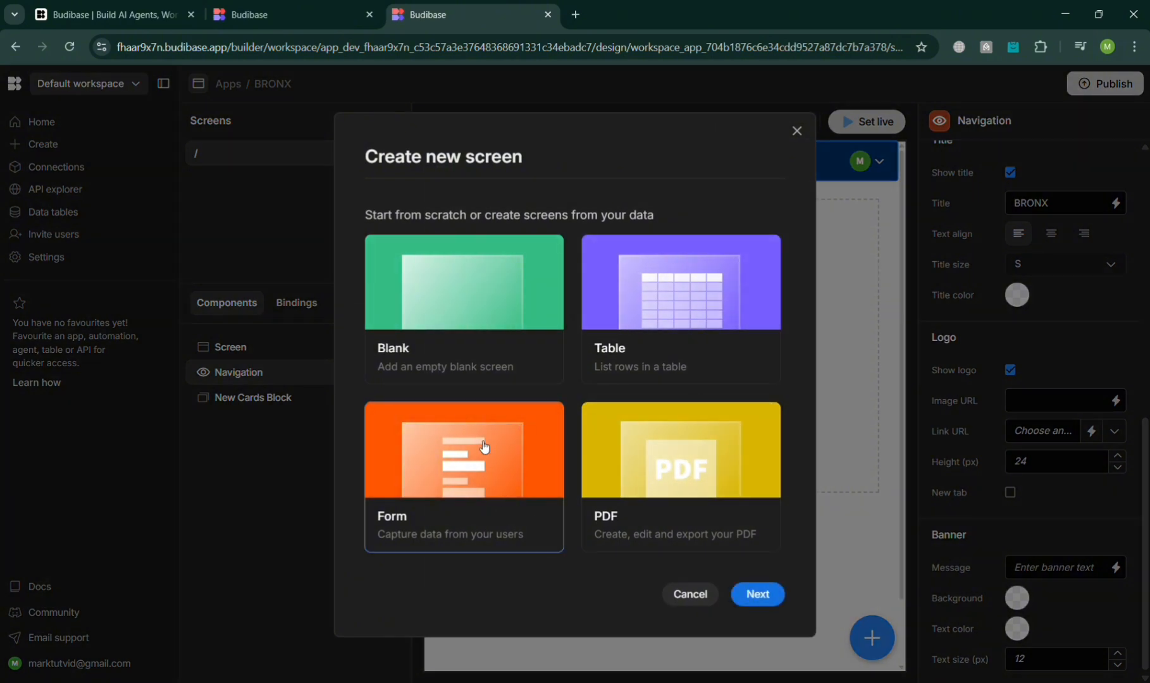
{"action": "left_click", "coordinate": [772, 597]}
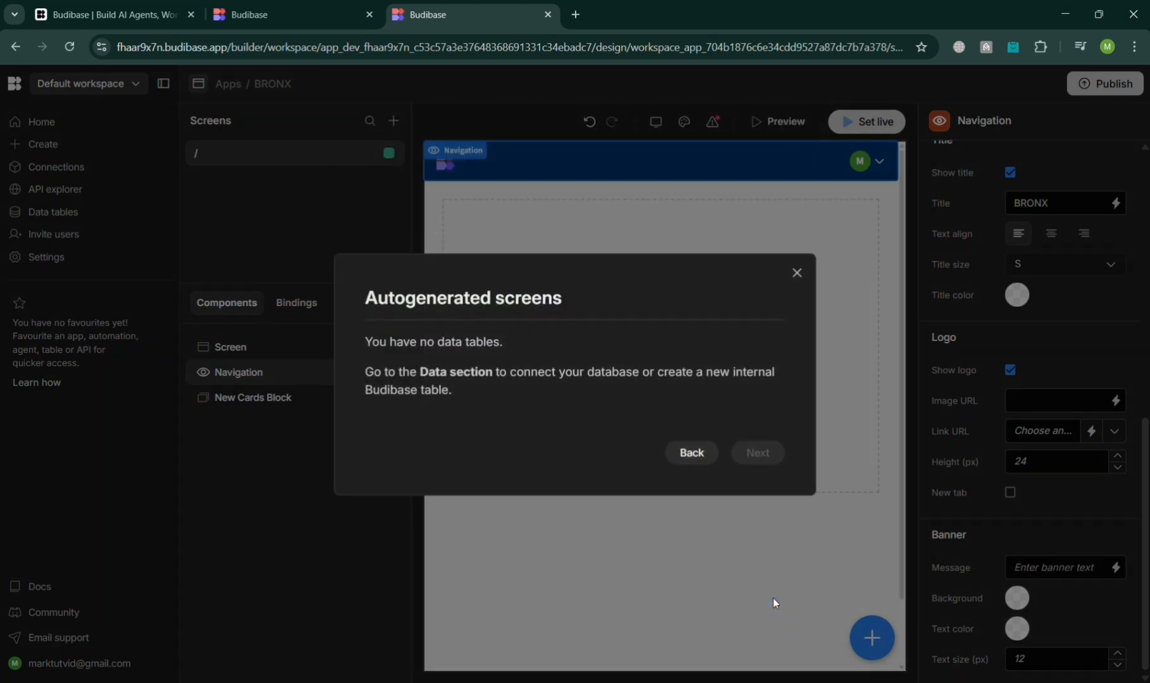
{"action": "left_click", "coordinate": [709, 468]}
Step: Open the workspace's connection settings and view the available AI model providers
{"action": "left_click", "coordinate": [104, 147]}
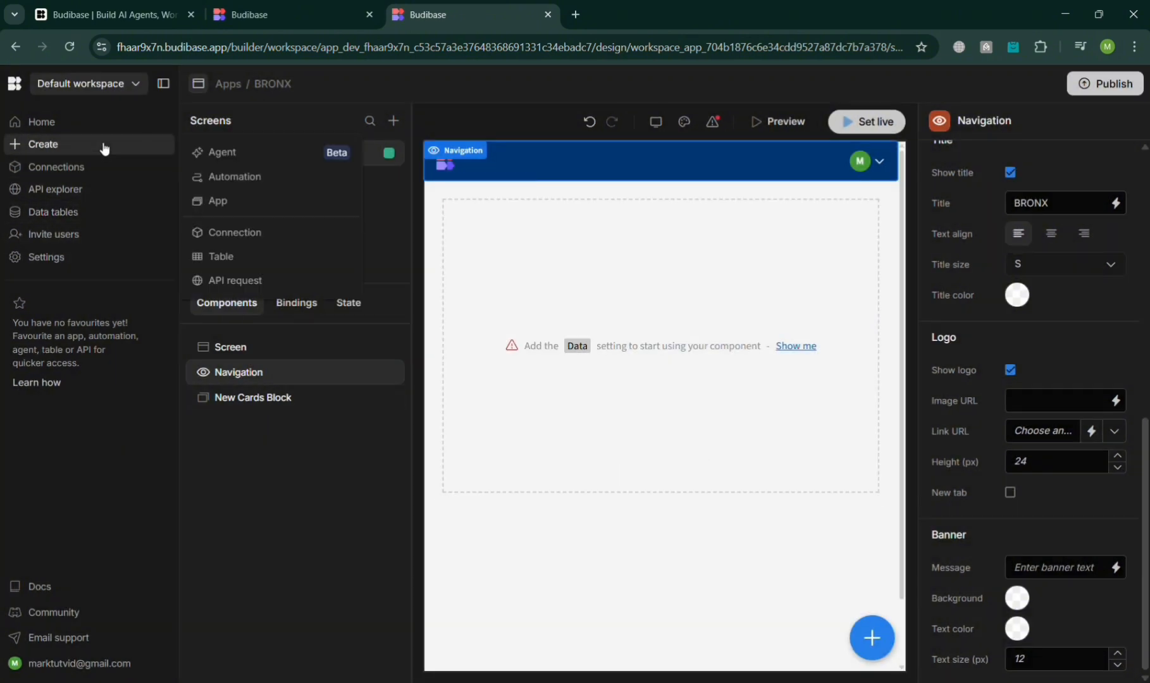
{"action": "left_click", "coordinate": [100, 181]}
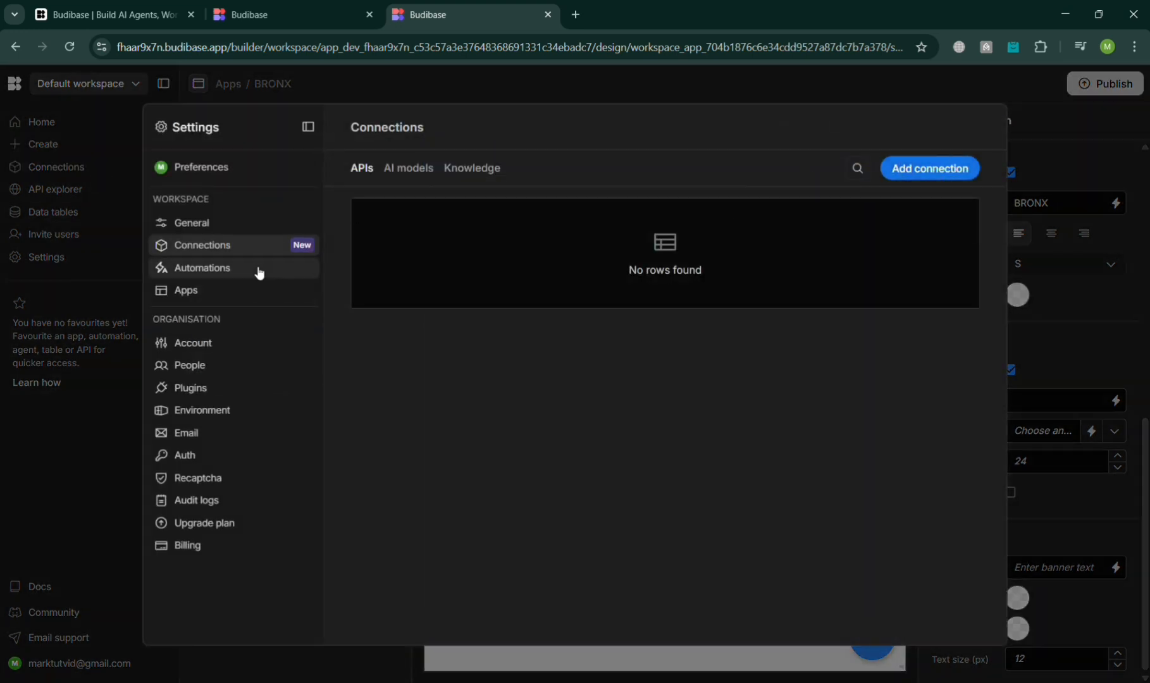
{"action": "left_click", "coordinate": [431, 174]}
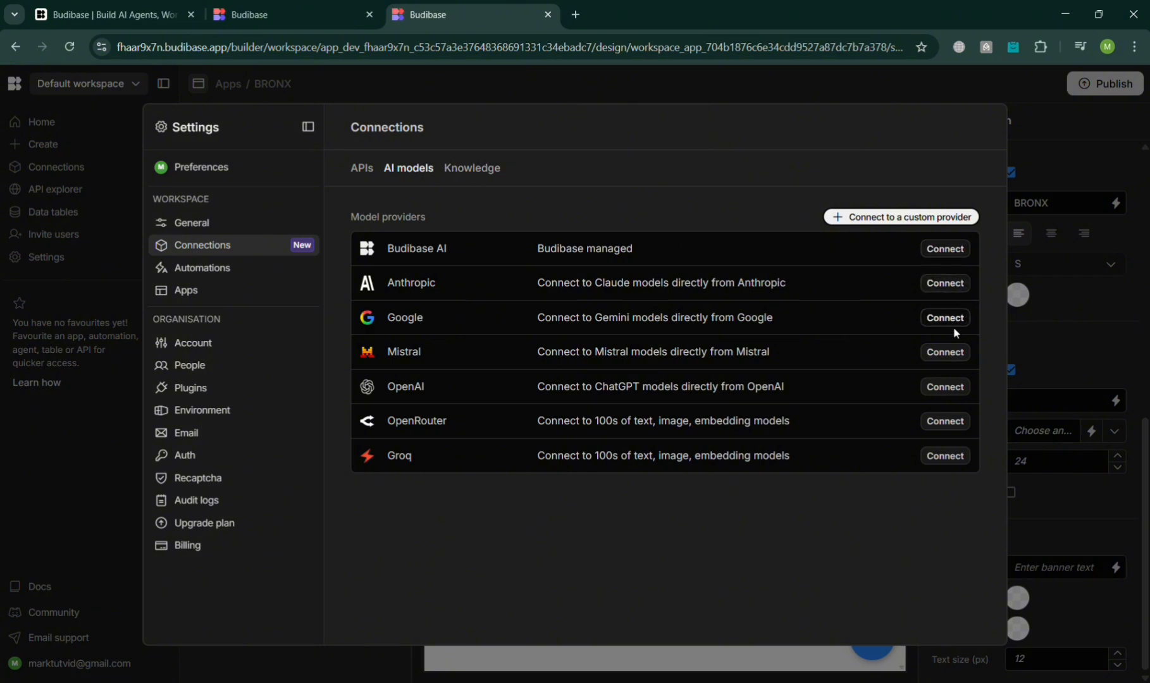
Step: Review the workspace's knowledge source connections, its automation chaining setting, and the PWA, Embed and Scripts settings for apps
{"action": "left_click", "coordinate": [481, 168]}
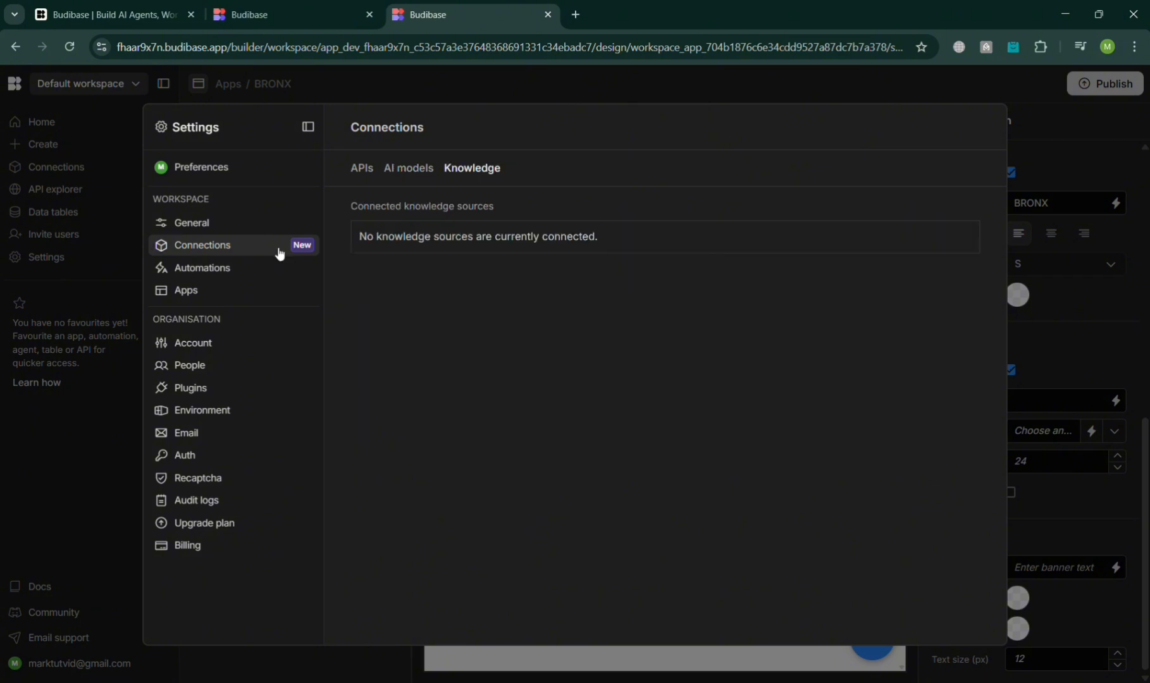
{"action": "left_click", "coordinate": [277, 271]}
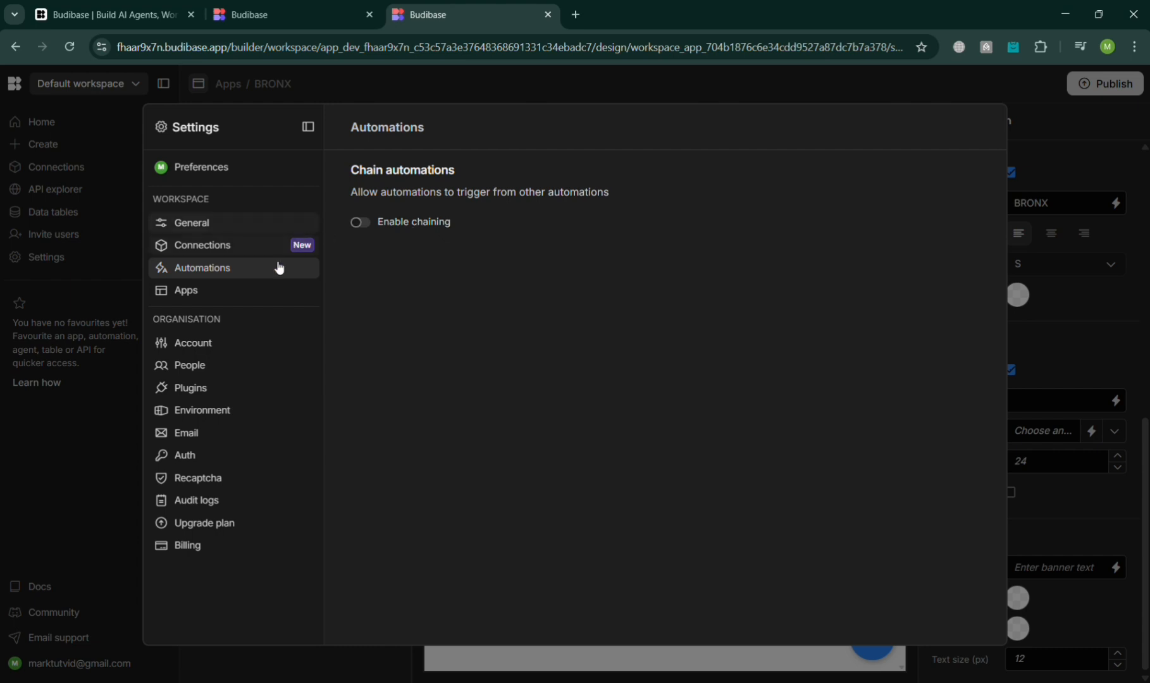
{"action": "left_click", "coordinate": [270, 289]}
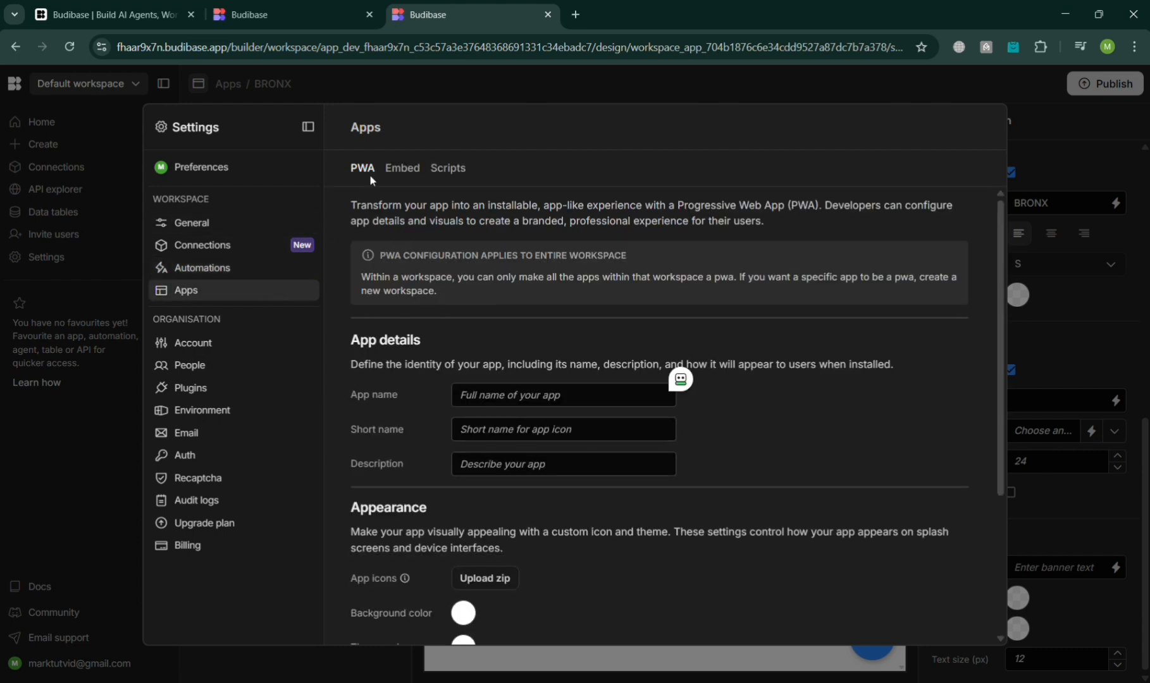
{"action": "left_click", "coordinate": [402, 169]}
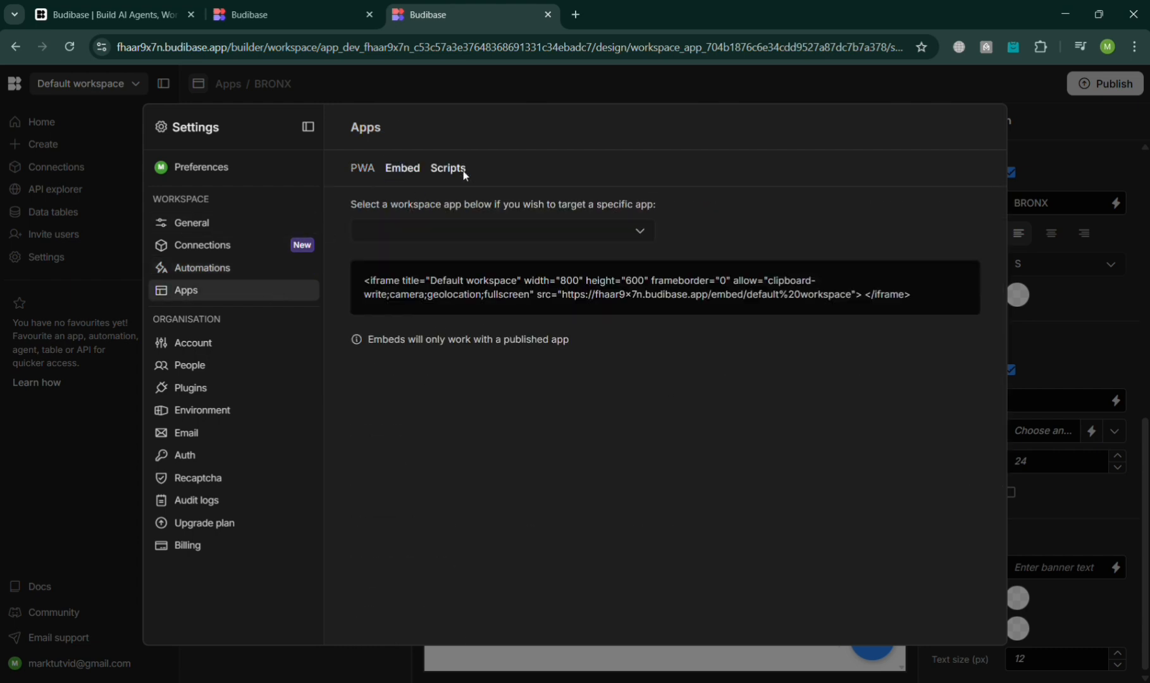
{"action": "left_click", "coordinate": [443, 172]}
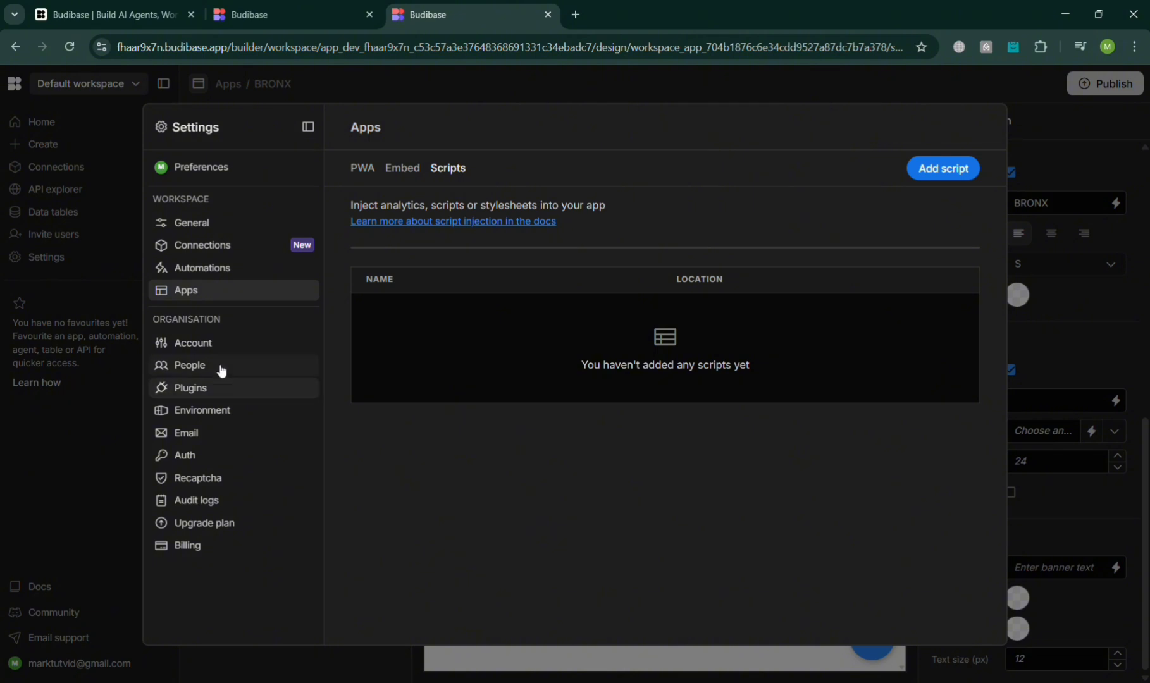
Step: Review the organisation's Account, People, Plugins, Environment, Email and Auth settings, and return to the workspace home
{"action": "left_click", "coordinate": [216, 345]}
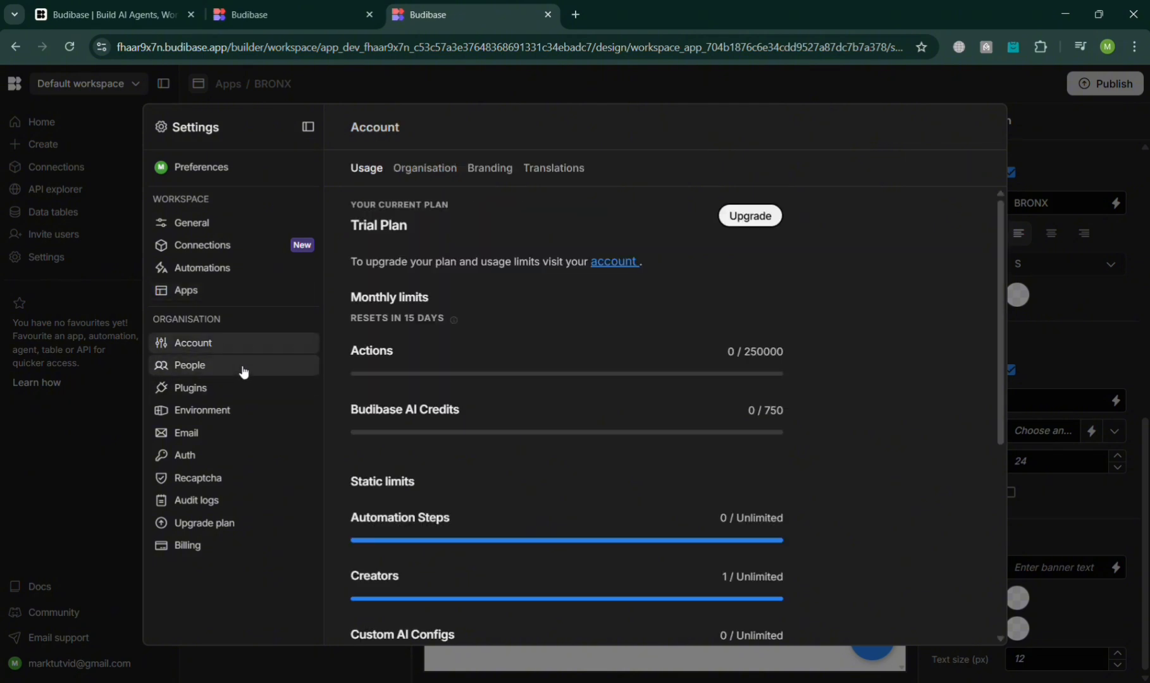
{"action": "left_click", "coordinate": [198, 366]}
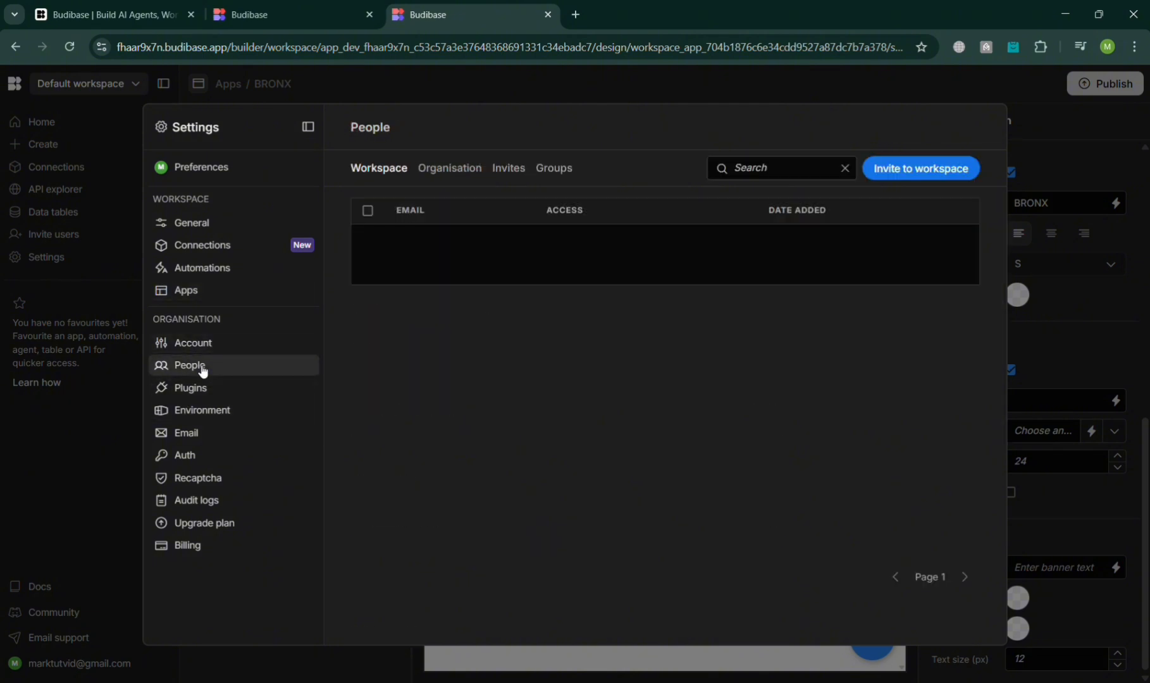
{"action": "left_click", "coordinate": [283, 392]}
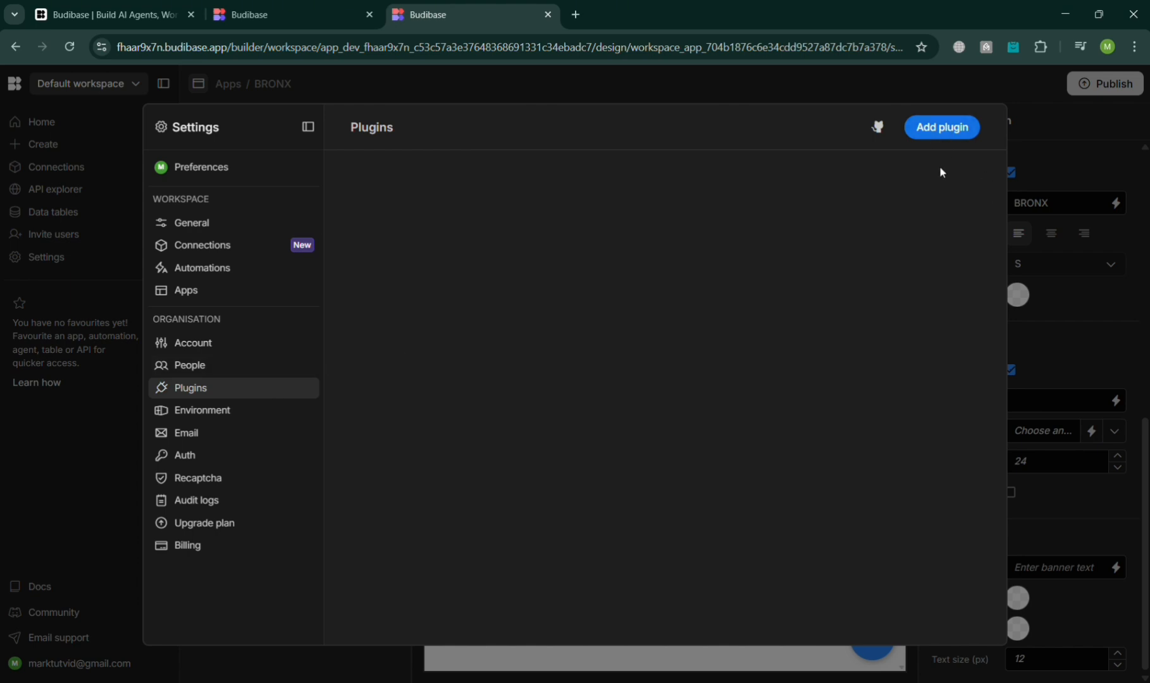
{"action": "left_click", "coordinate": [260, 408]}
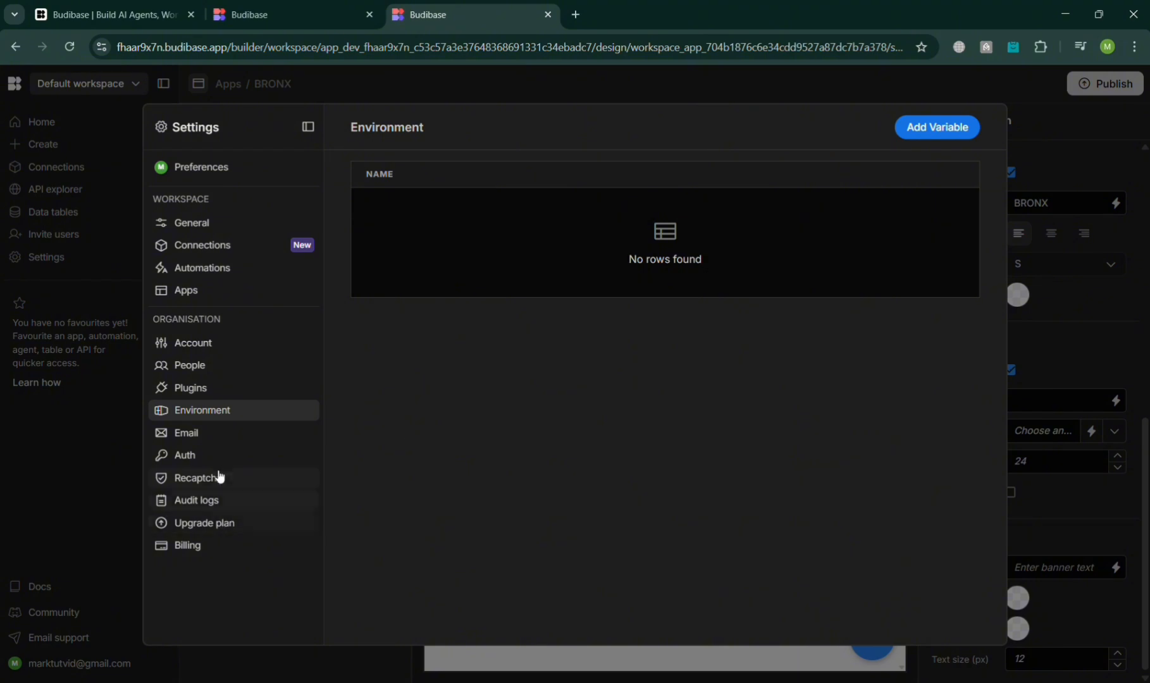
{"action": "left_click", "coordinate": [229, 435]}
{"action": "left_click", "coordinate": [240, 456]}
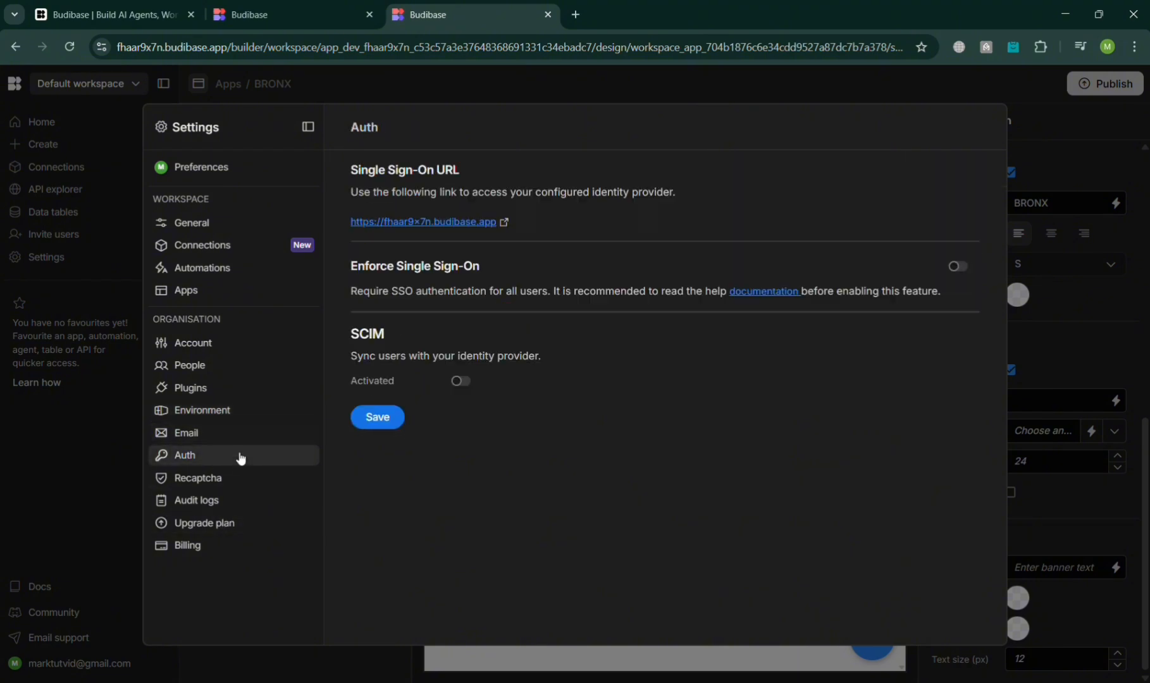
{"action": "left_click", "coordinate": [1135, 368]}
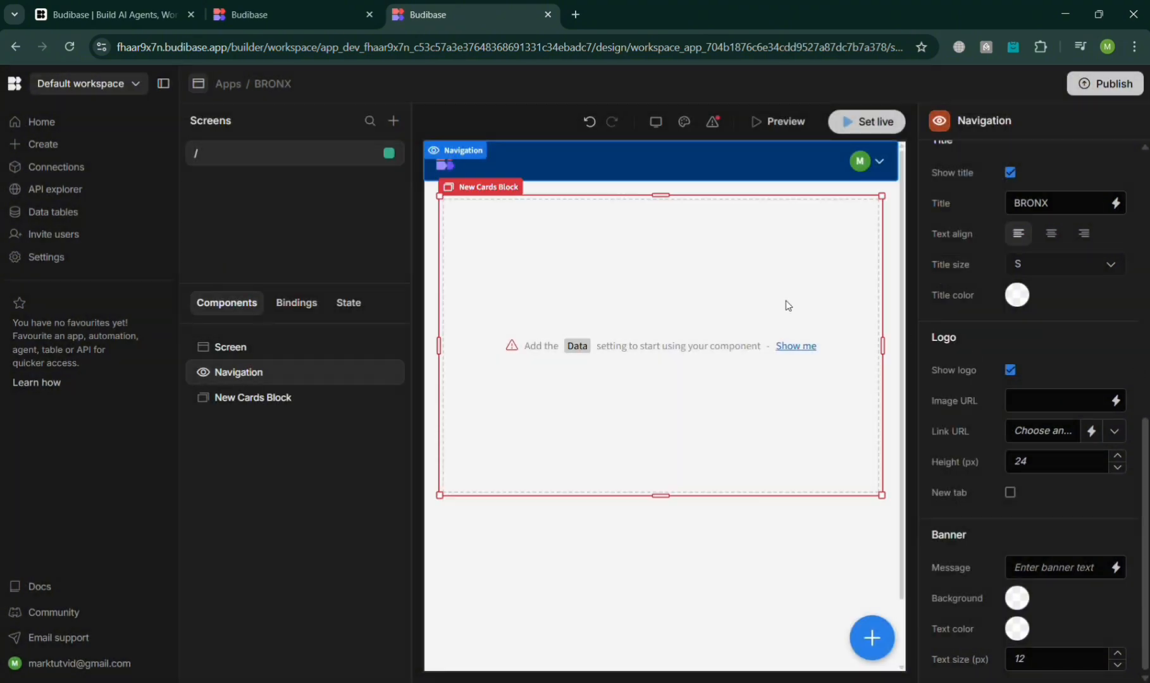
{"action": "left_click", "coordinate": [13, 96]}
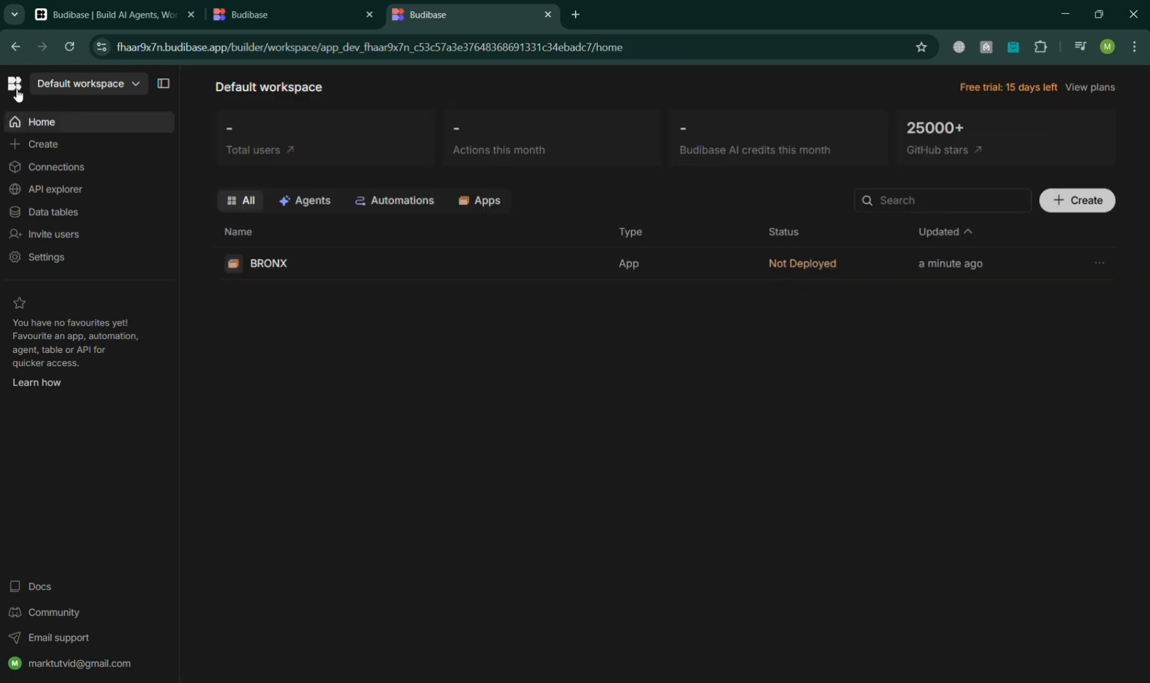
{"action": "left_click", "coordinate": [1085, 211]}
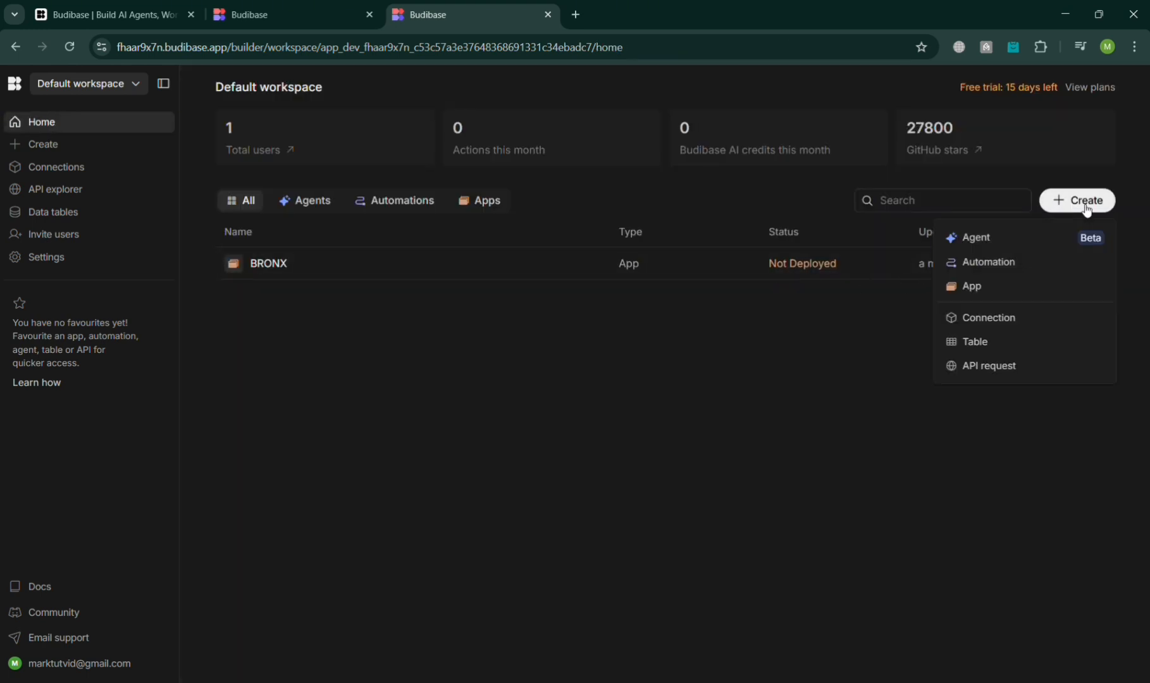
{"action": "left_click", "coordinate": [1041, 295]}
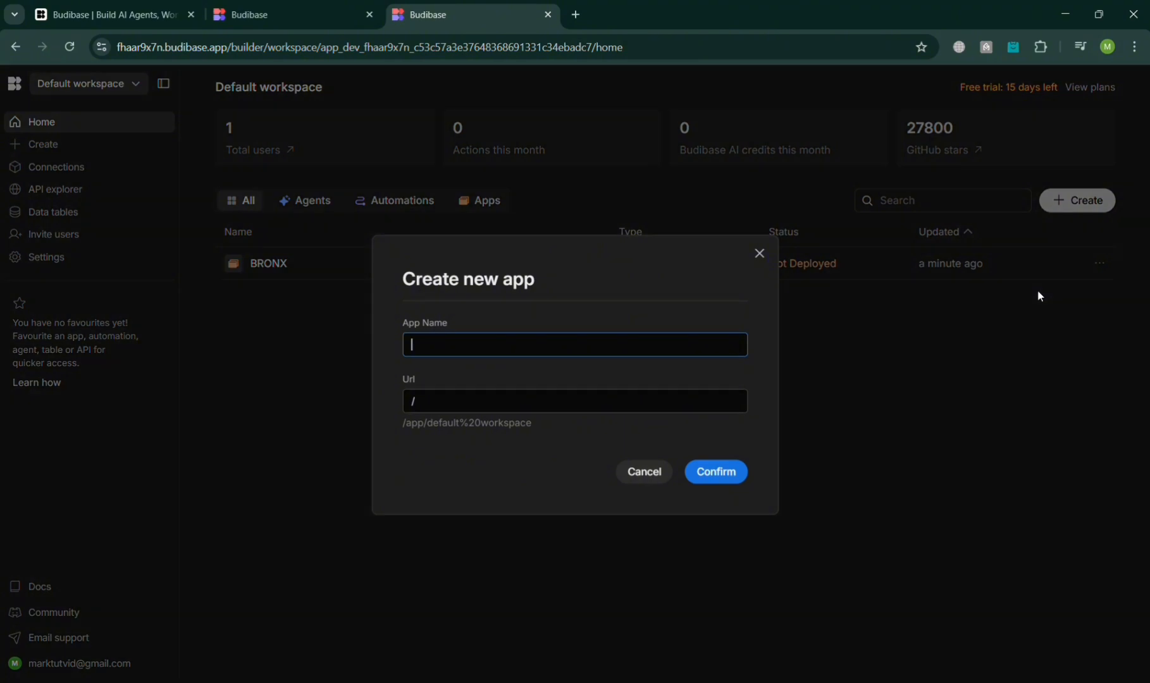
{"action": "left_click", "coordinate": [665, 473]}
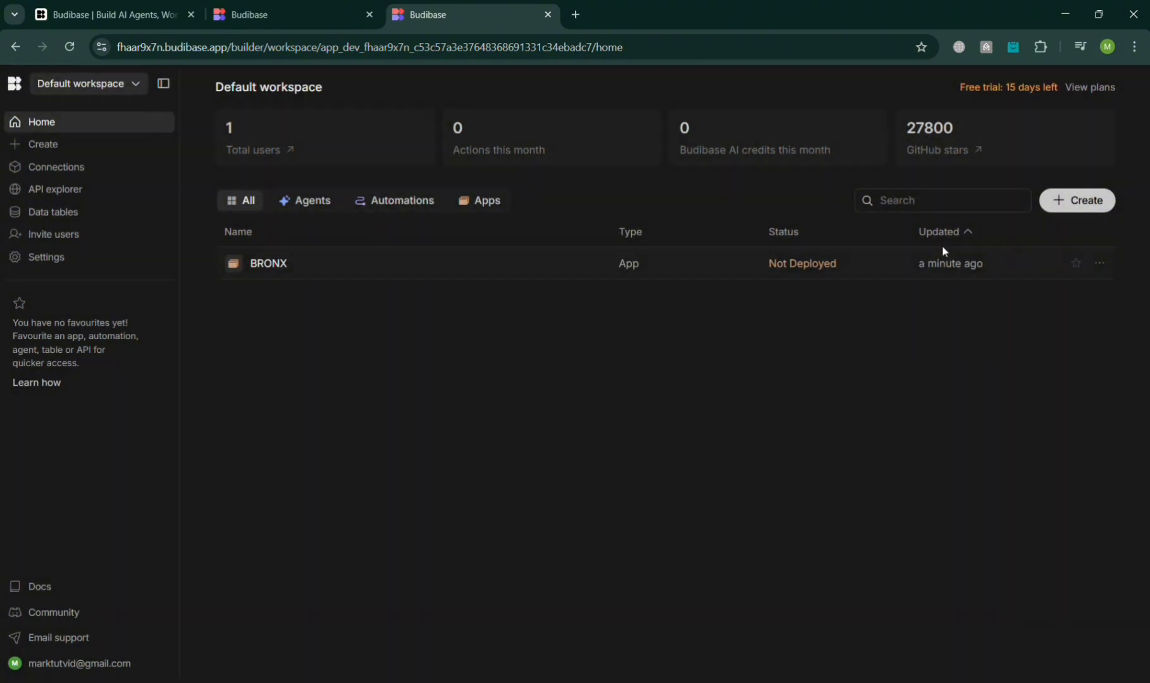
{"action": "left_click", "coordinate": [42, 257]}
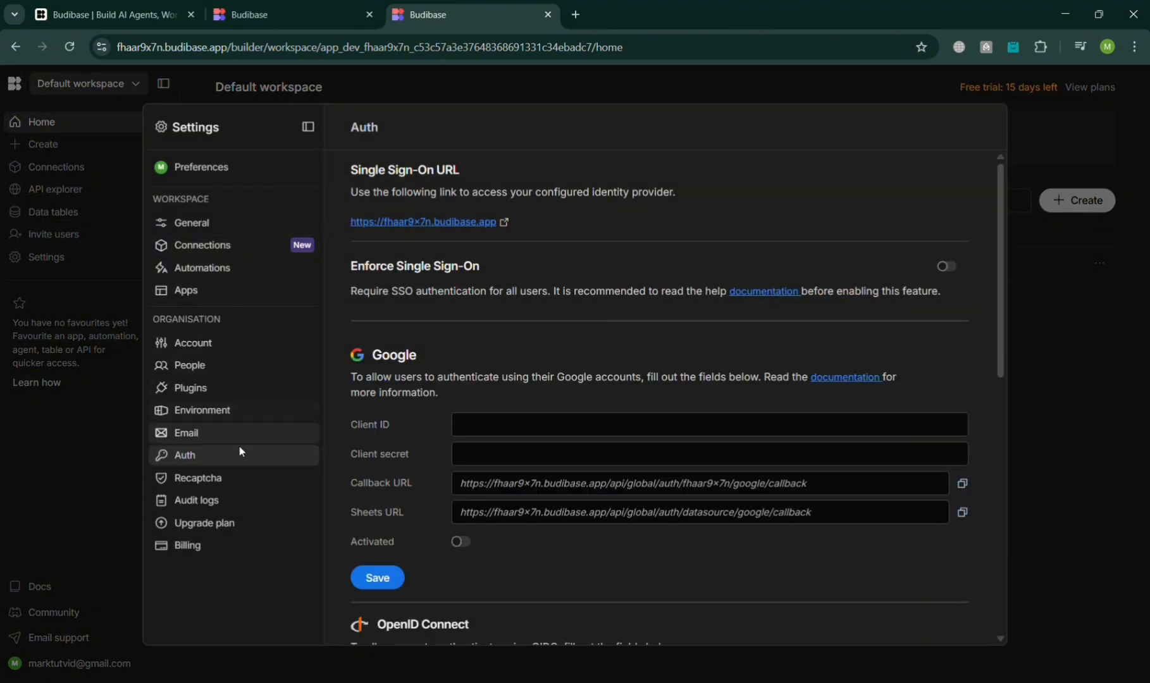
{"action": "left_click", "coordinate": [103, 497]}
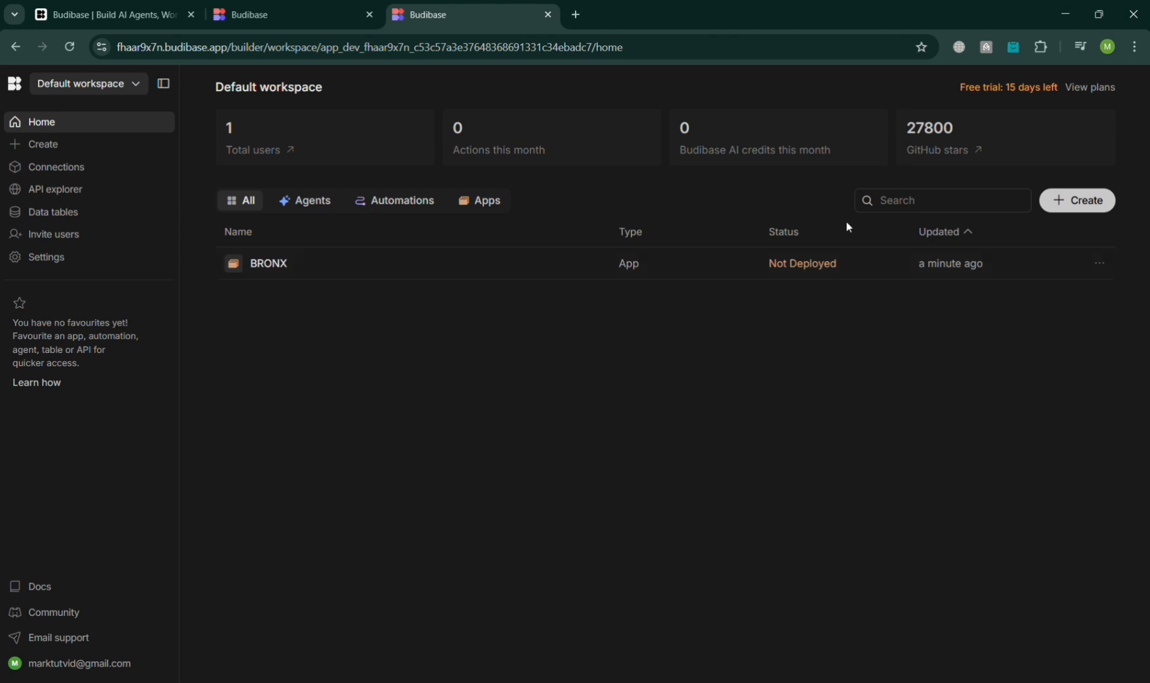
Step: Create a new agent named SAMPLE in the default workspace
{"action": "left_click", "coordinate": [1077, 200]}
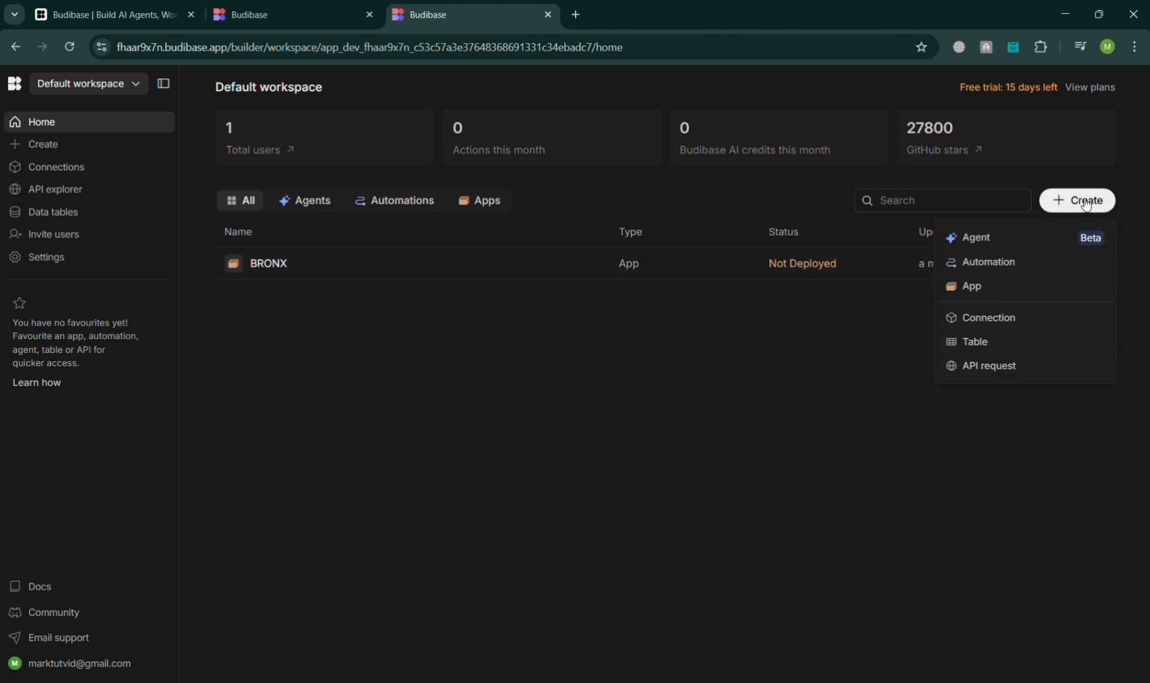
{"action": "left_click", "coordinate": [1065, 246]}
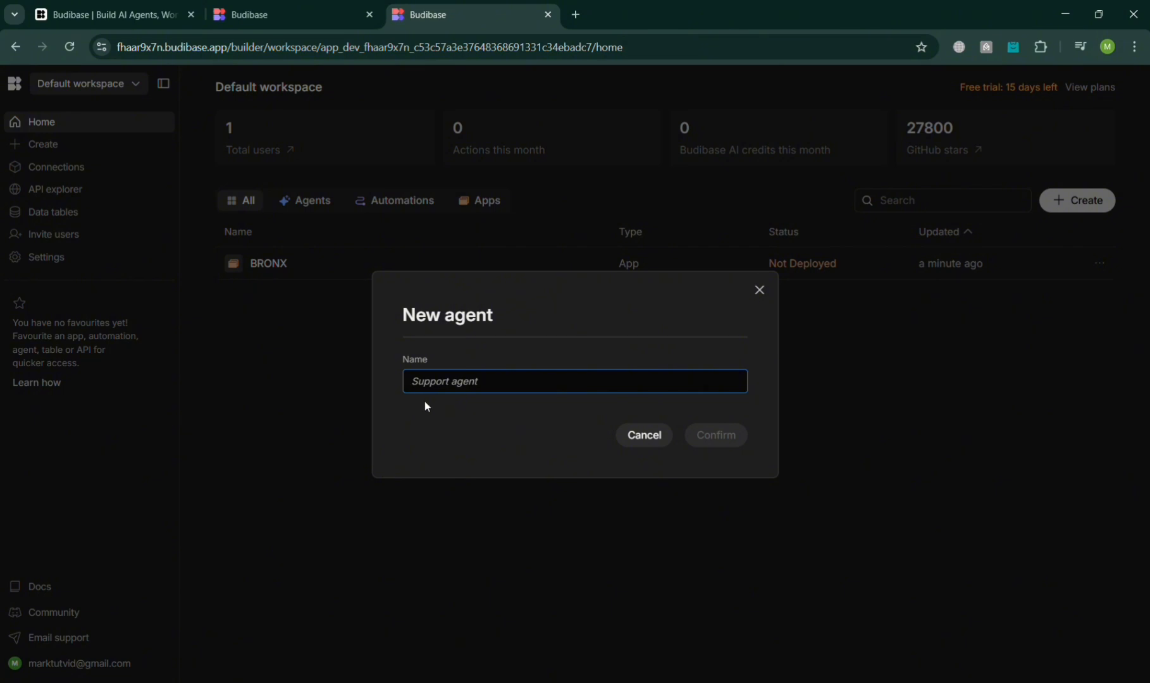
{"action": "type", "text": "SAMPLE"}
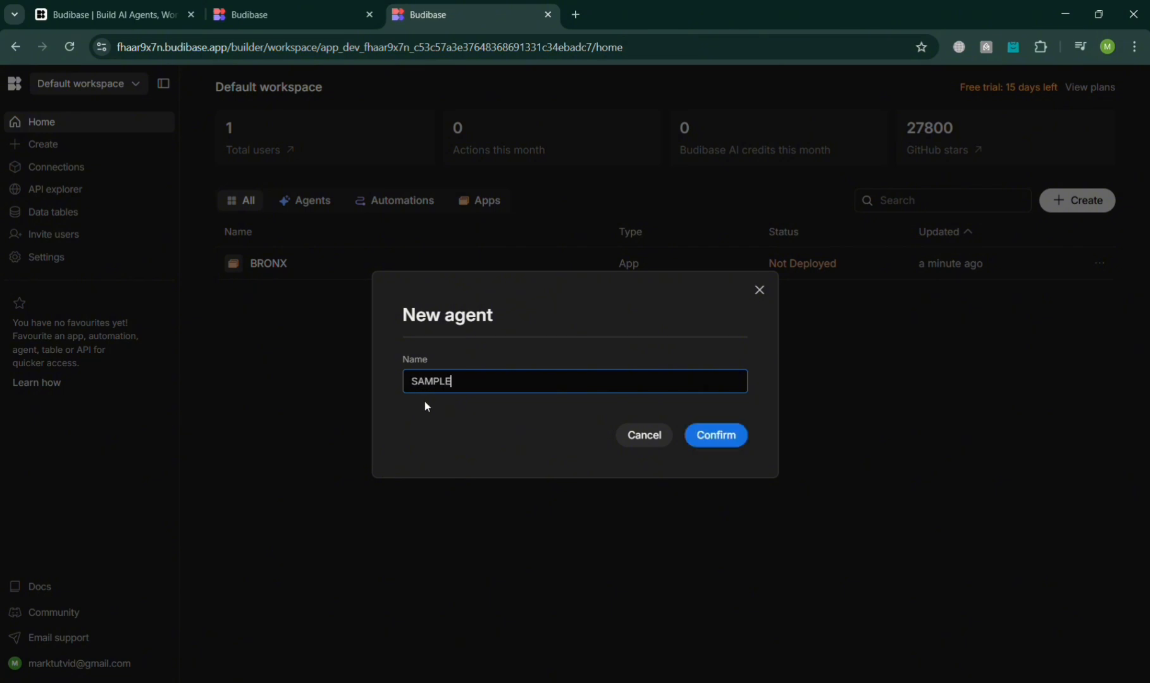
{"action": "left_click", "coordinate": [737, 435]}
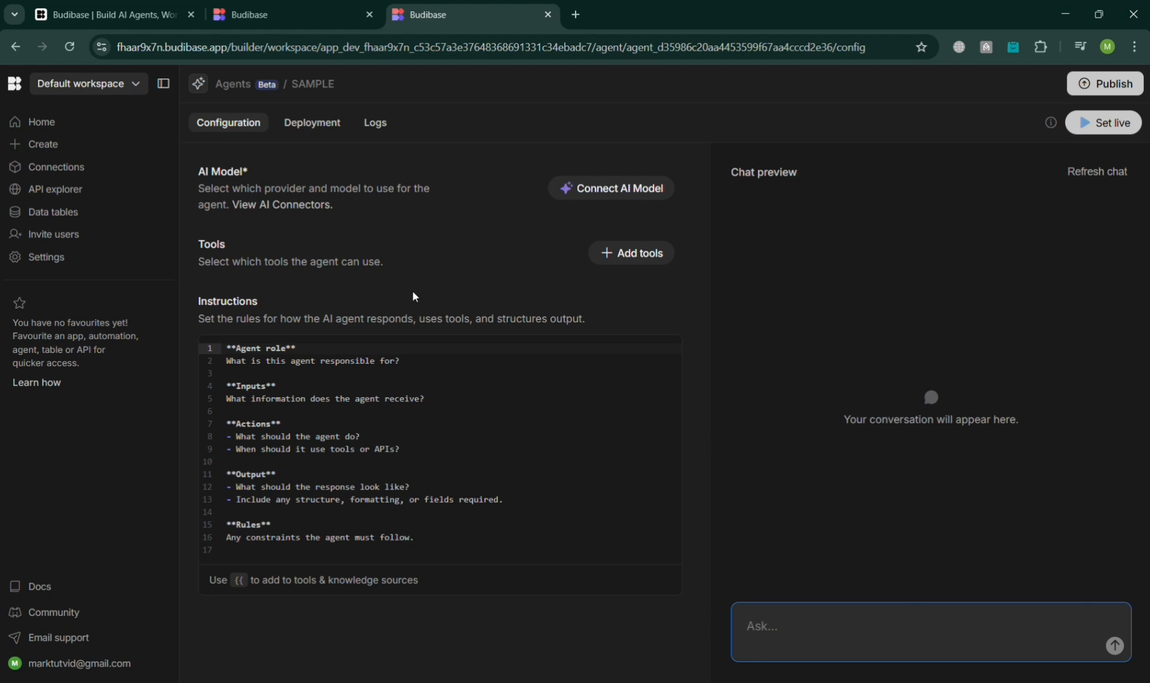
Step: Examine the SAMPLE agent's instructions template and the tools that can be added to it
{"action": "left_click", "coordinate": [256, 361]}
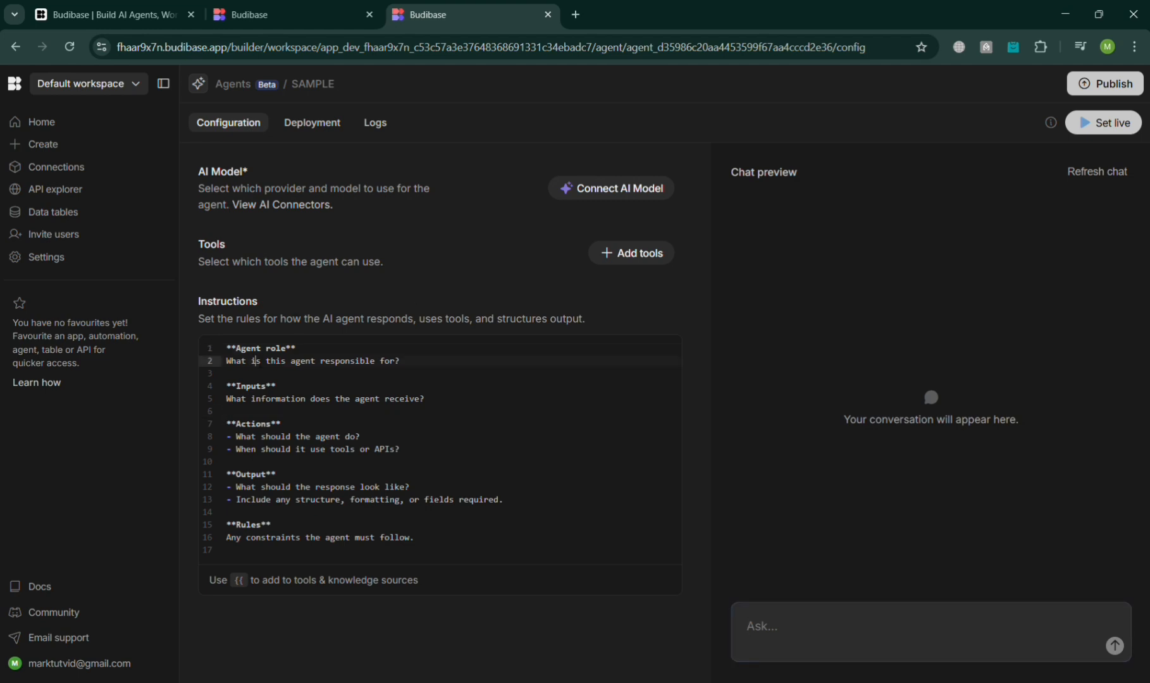
{"action": "left_click", "coordinate": [265, 376]}
{"action": "left_click", "coordinate": [256, 449]}
{"action": "left_click", "coordinate": [641, 254]}
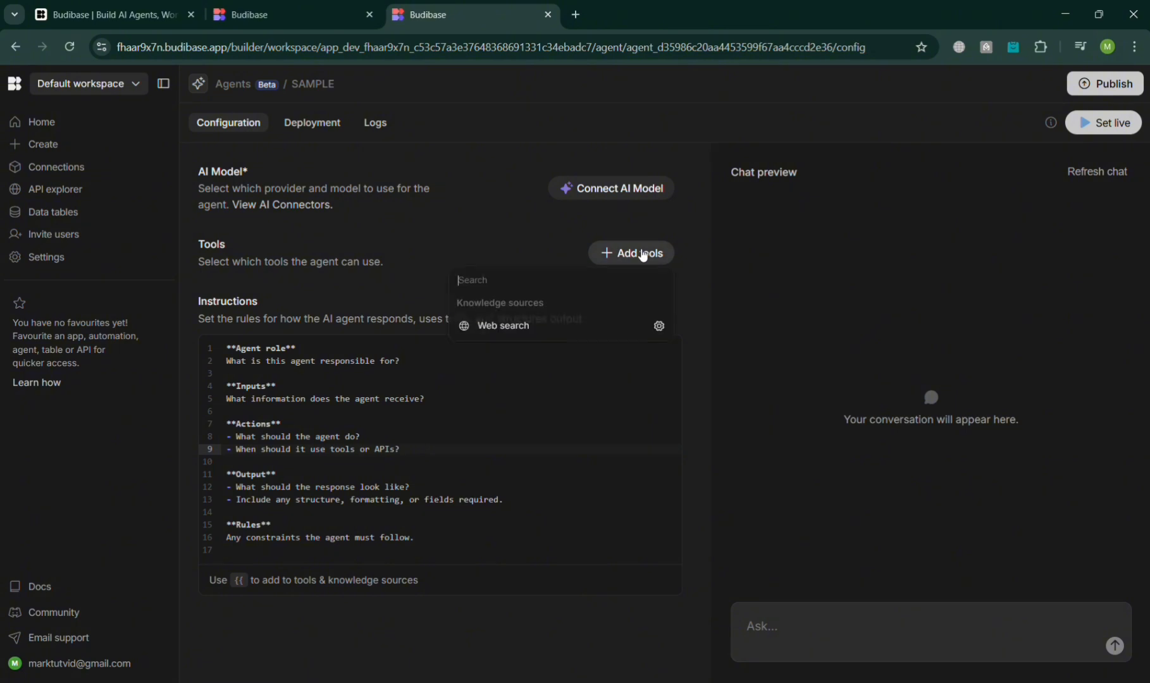
{"action": "left_click", "coordinate": [517, 248]}
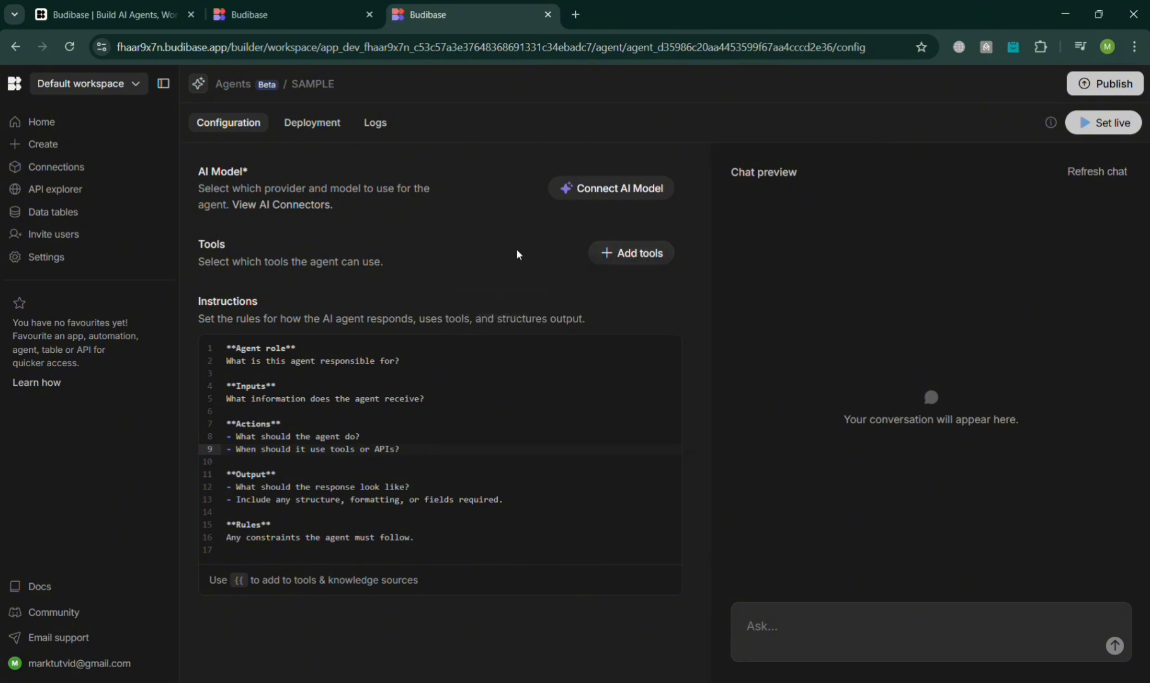
Step: View the SAMPLE agent's deployment channels and its session logs
{"action": "left_click", "coordinate": [321, 126]}
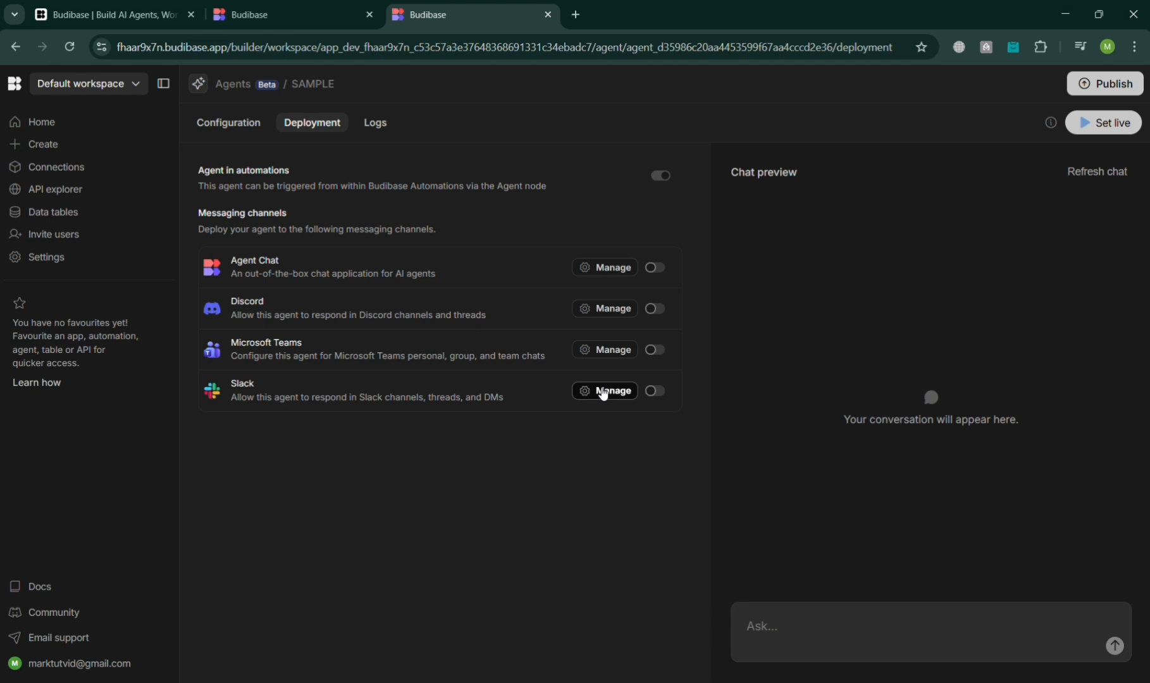
{"action": "left_click", "coordinate": [375, 124]}
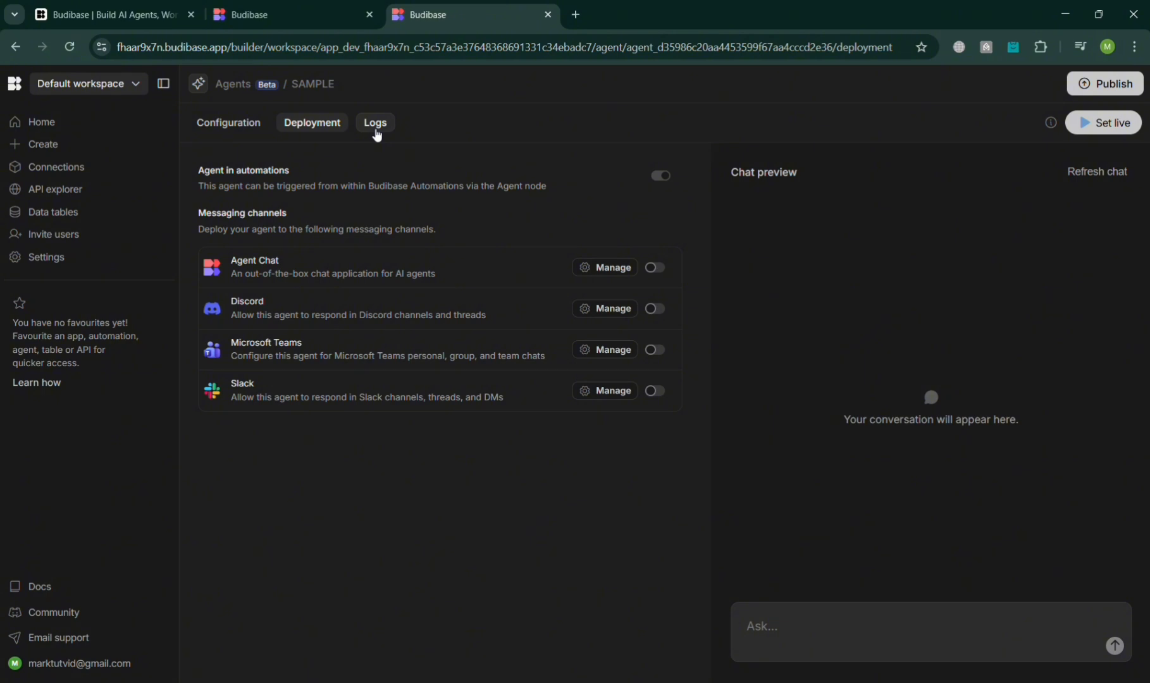
{"action": "left_click", "coordinate": [376, 130]}
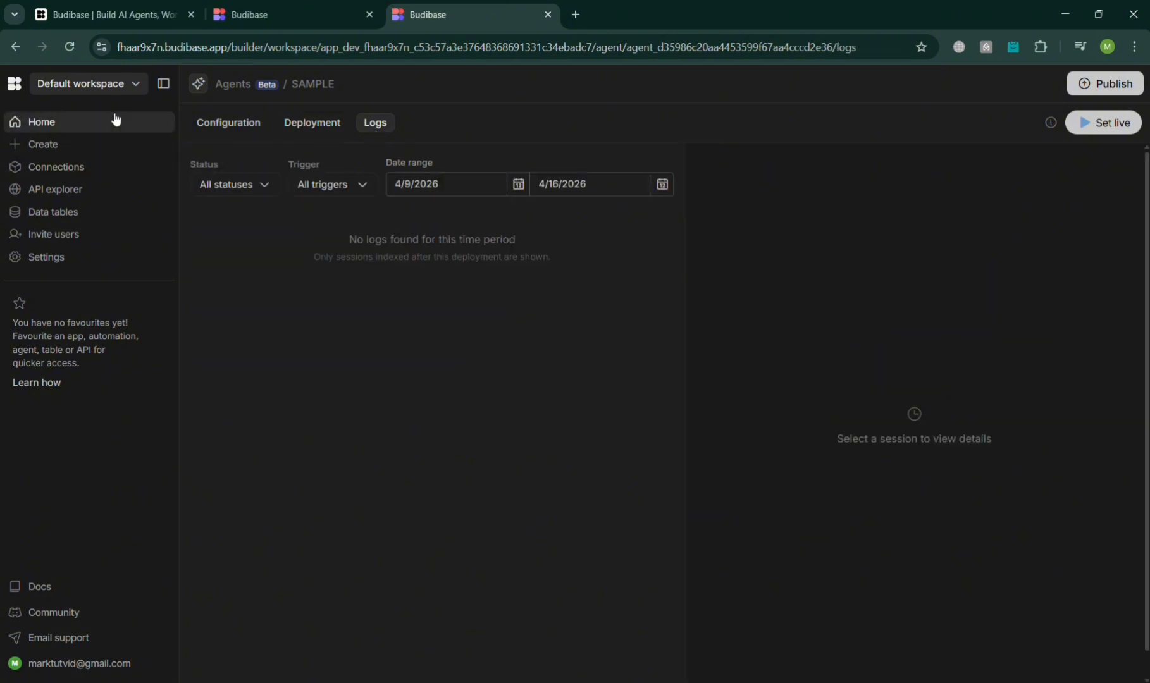
Step: Start a new API request, browse the API connection templates and preview the Ashby template without saving it
{"action": "left_click", "coordinate": [112, 145]}
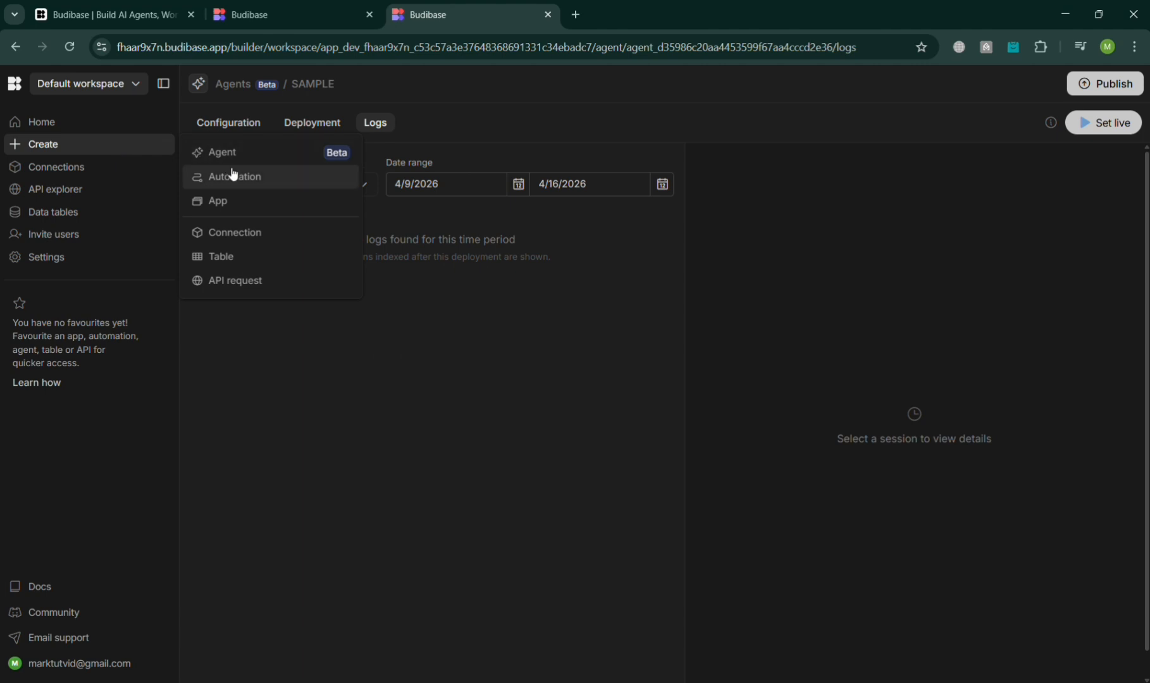
{"action": "left_click", "coordinate": [308, 282]}
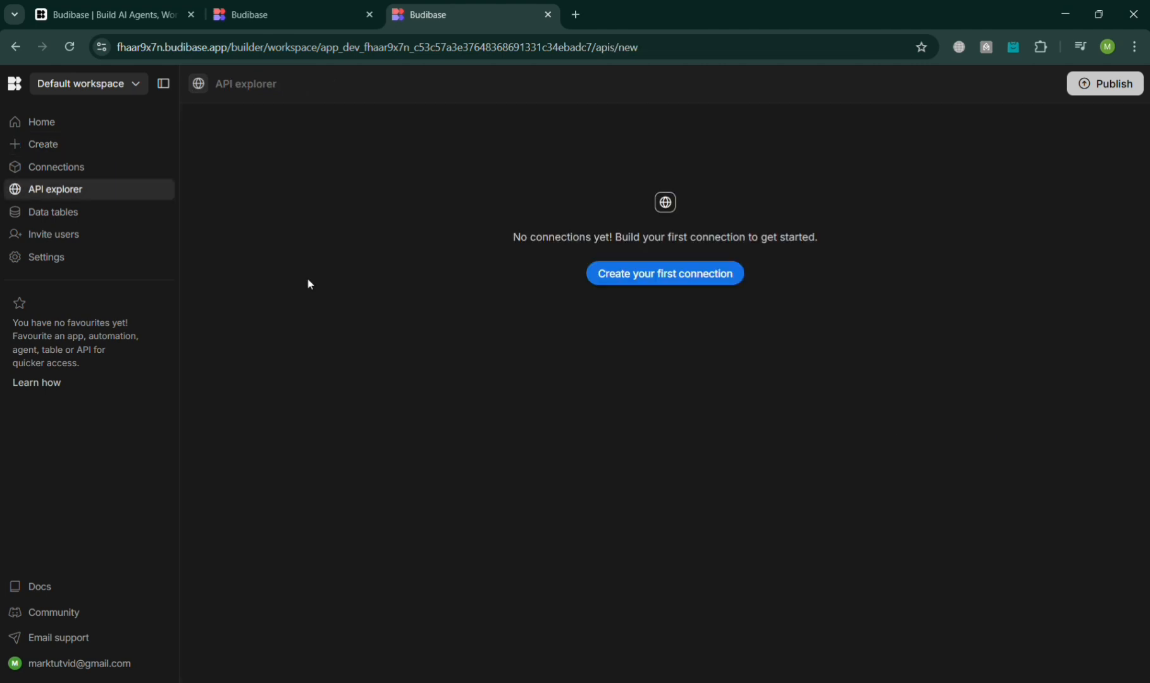
{"action": "left_click", "coordinate": [625, 289]}
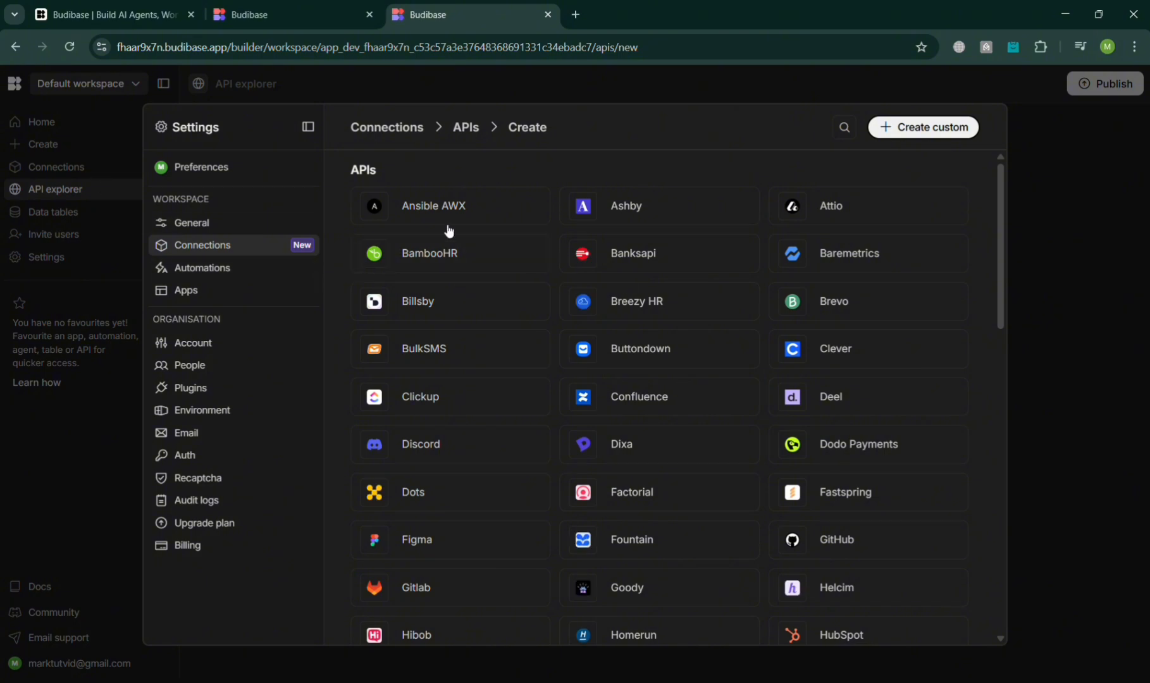
{"action": "left_click", "coordinate": [723, 219]}
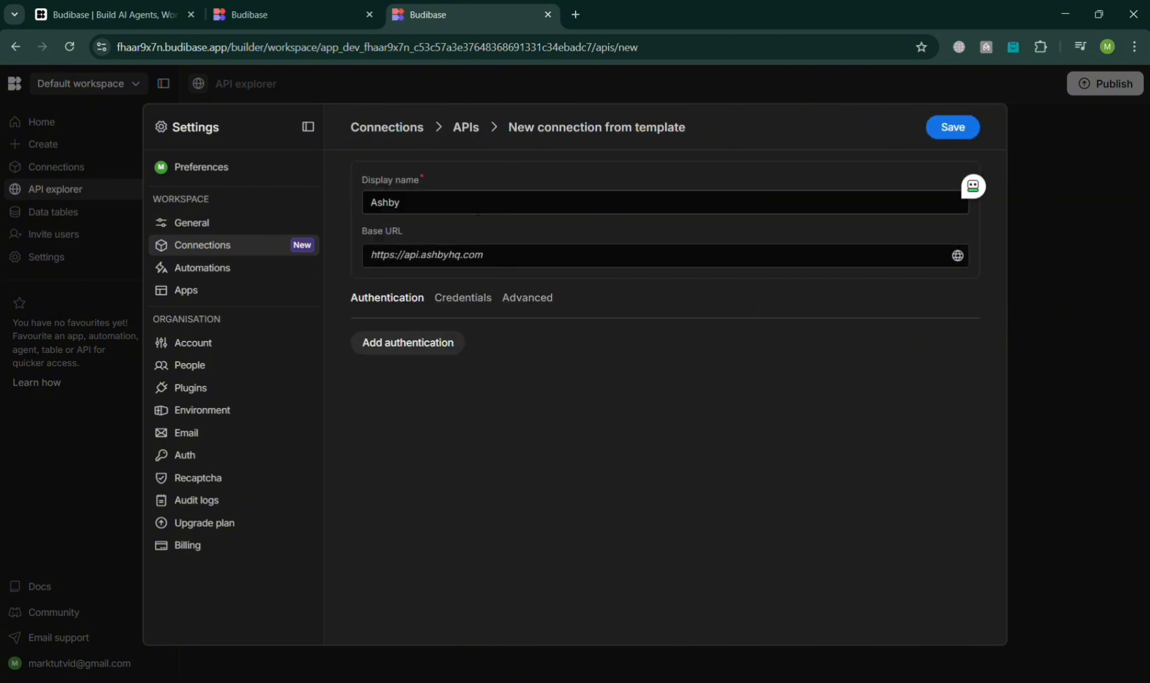
{"action": "left_click", "coordinate": [466, 135]}
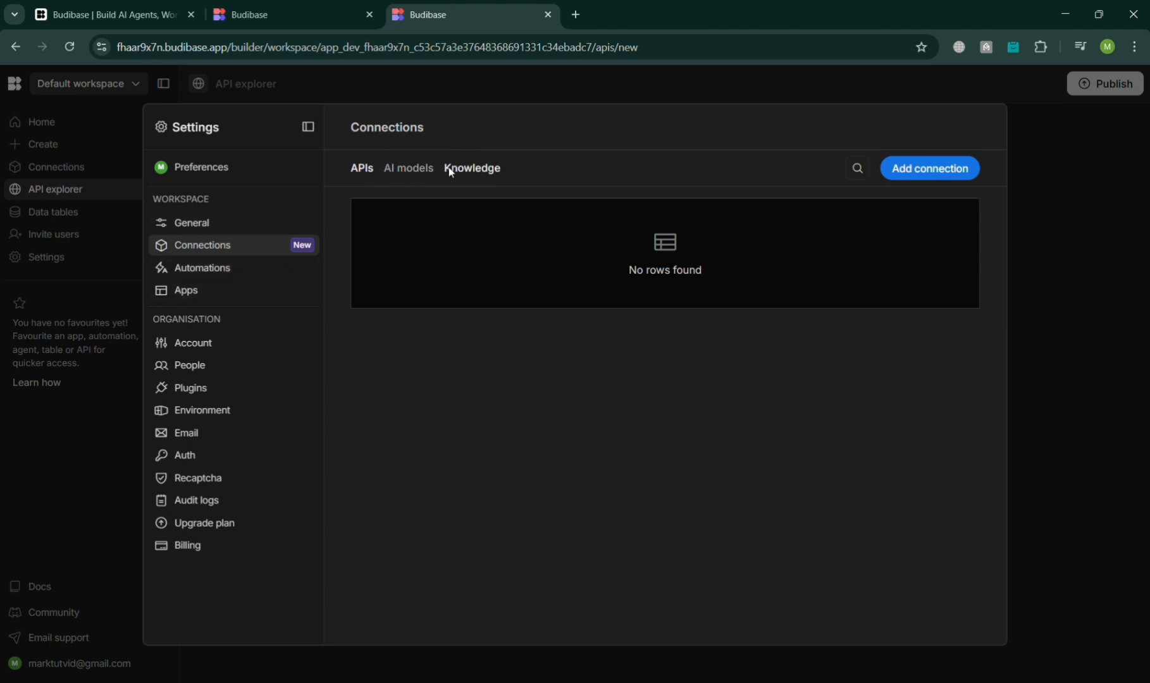
Step: Start a new API connection from the Discord template and view its credentials options
{"action": "left_click", "coordinate": [911, 166]}
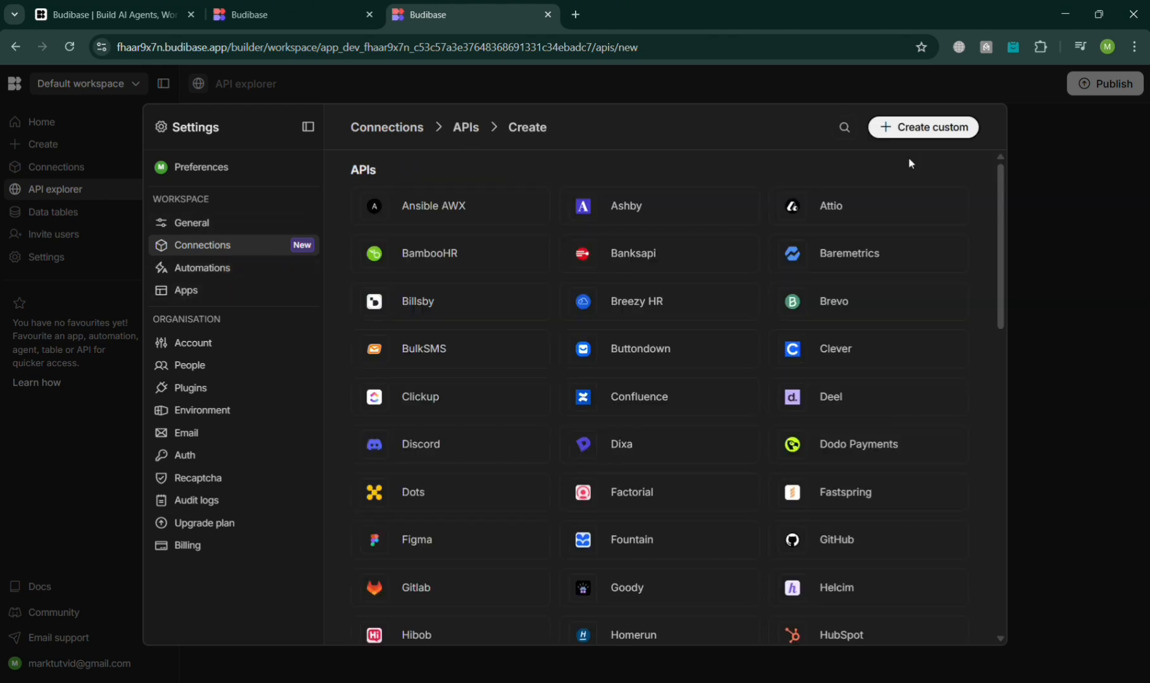
{"action": "left_click", "coordinate": [449, 443]}
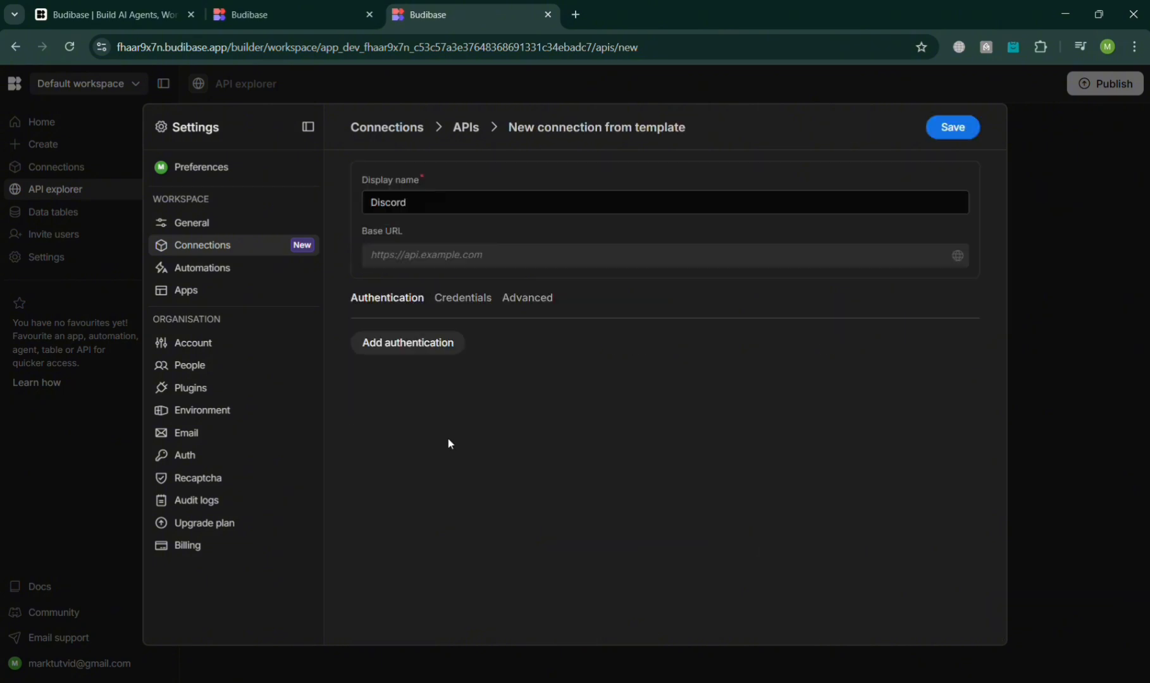
{"action": "left_click", "coordinate": [463, 300]}
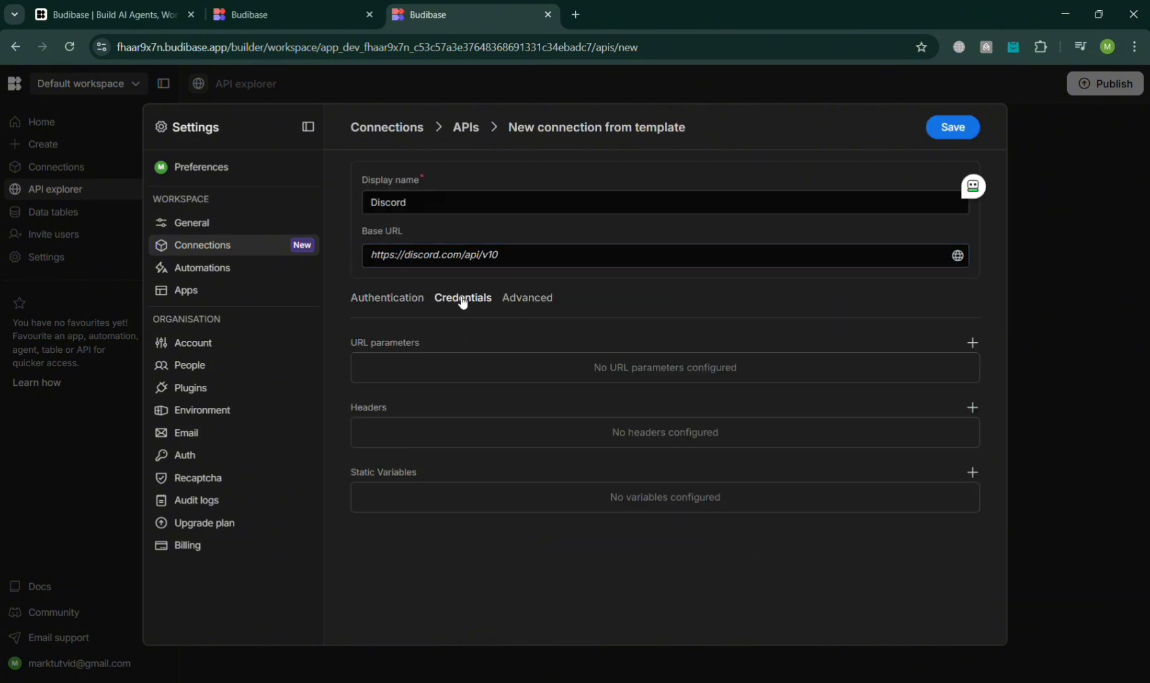
Step: View the Discord connection's authentication and advanced options, then leave the settings without saving
{"action": "left_click", "coordinate": [391, 298]}
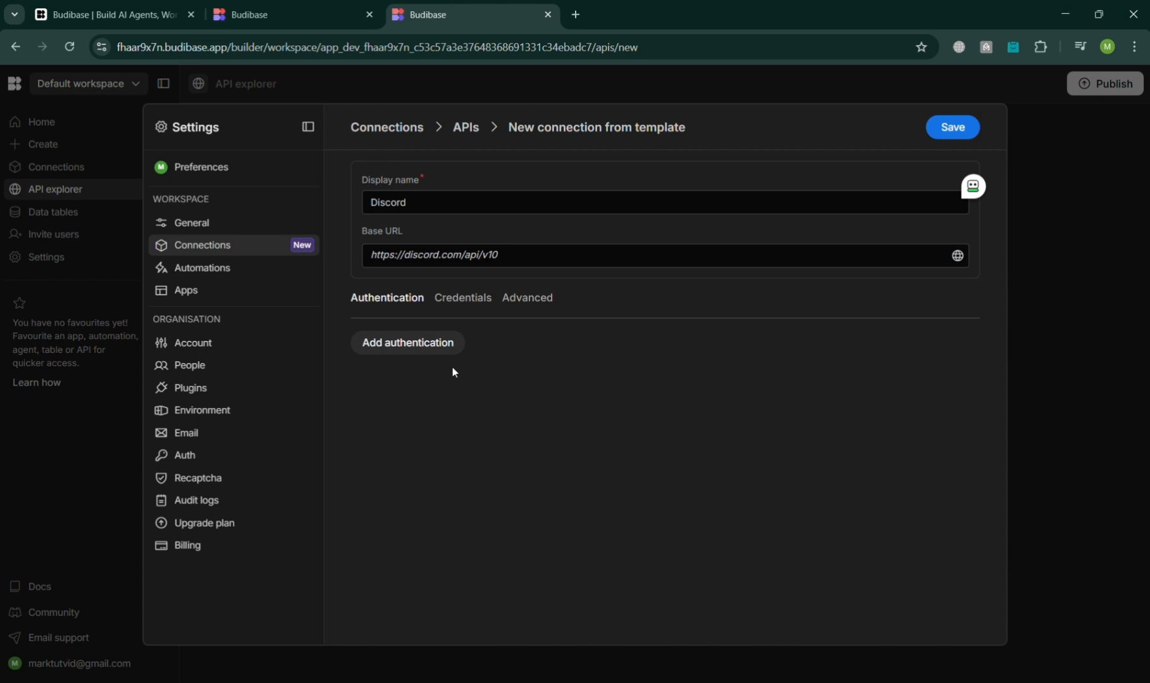
{"action": "left_click", "coordinate": [494, 305]}
{"action": "left_click", "coordinate": [528, 298]}
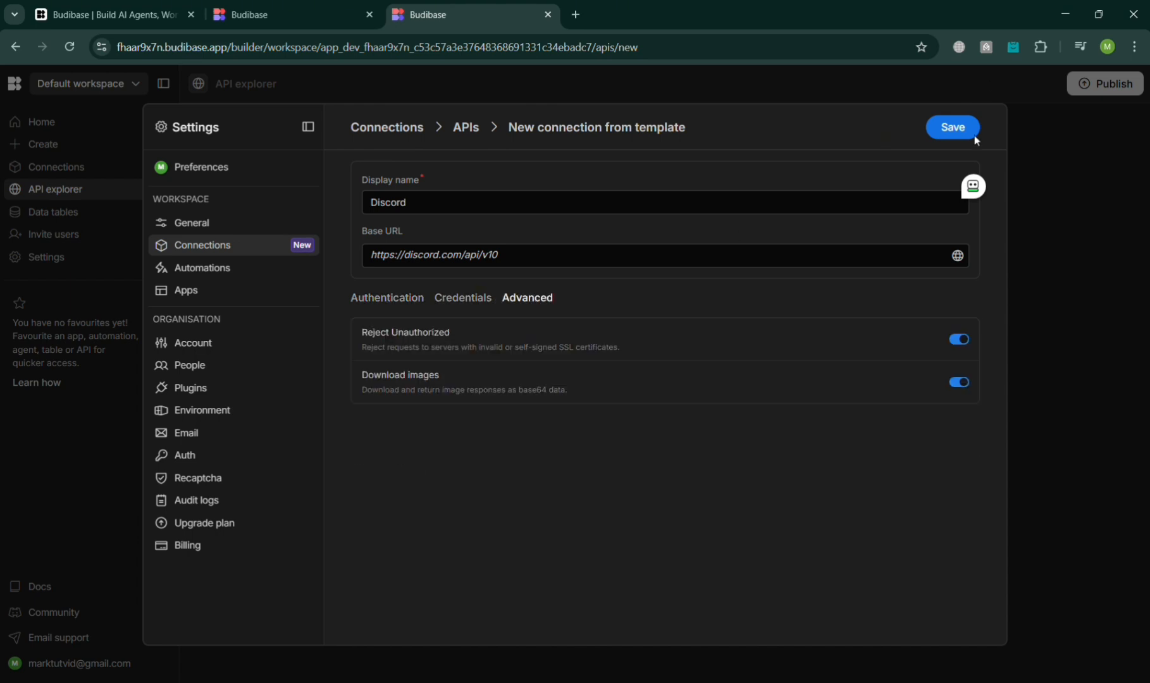
{"action": "left_click", "coordinate": [767, 83]}
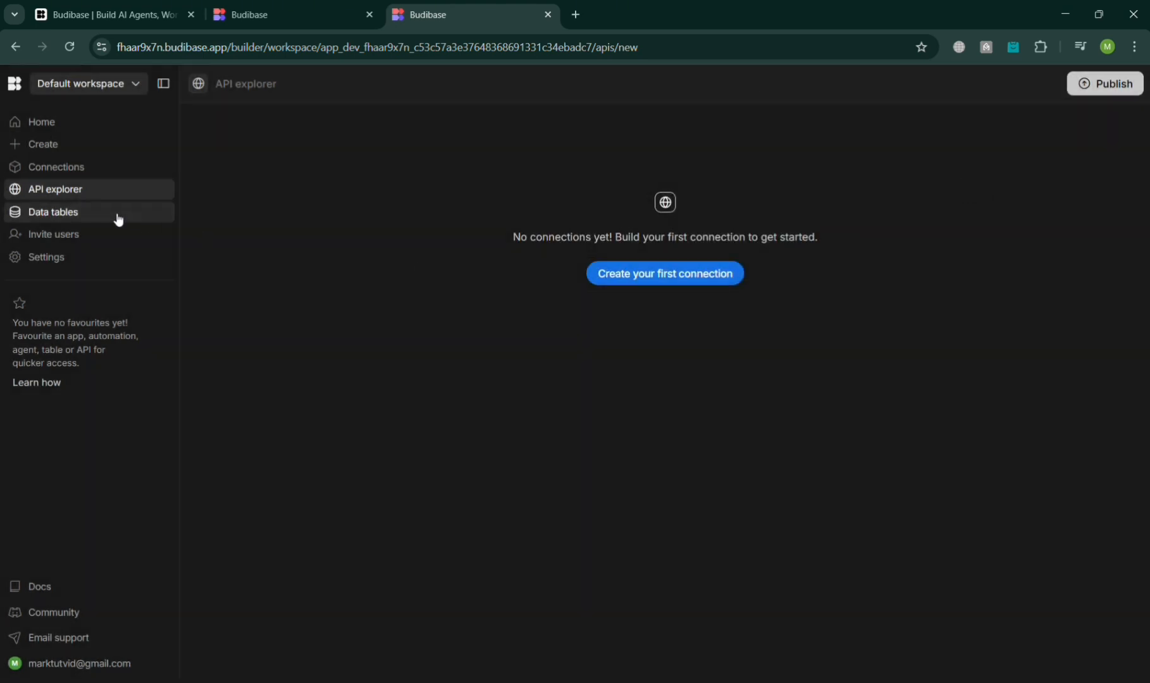
Step: Add the Budibase sample data to the workspace's data tables and look over the data source options
{"action": "left_click", "coordinate": [119, 220]}
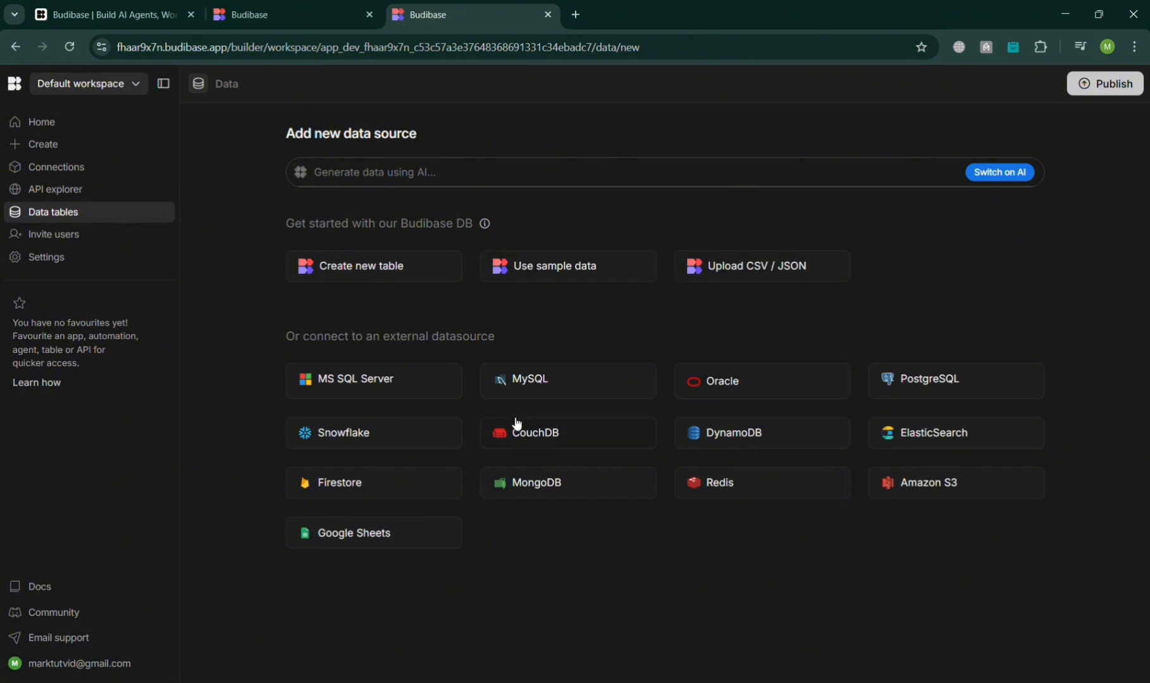
{"action": "left_click", "coordinate": [558, 270]}
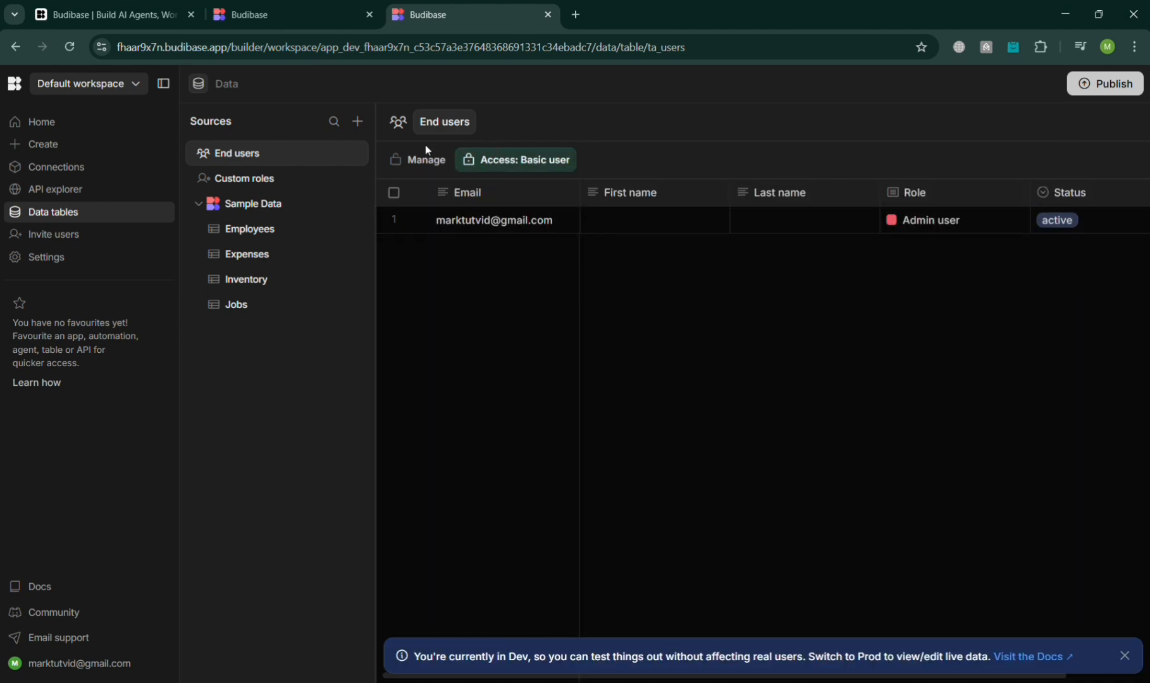
{"action": "left_click", "coordinate": [357, 122]}
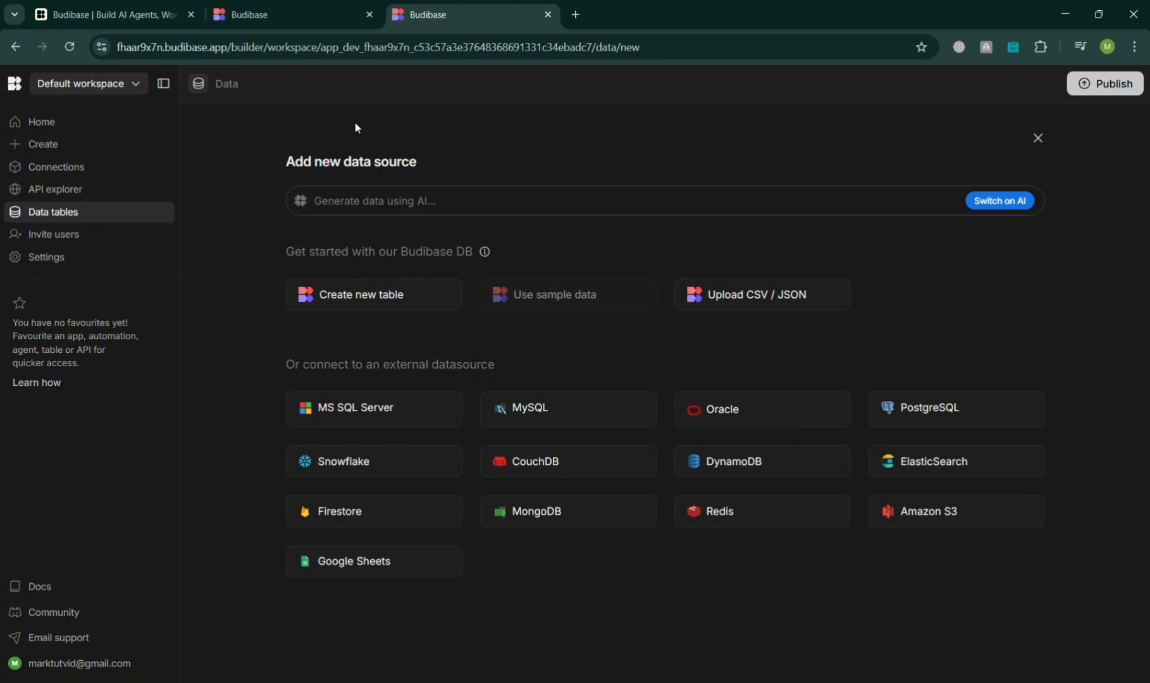
{"action": "left_click", "coordinate": [1038, 139]}
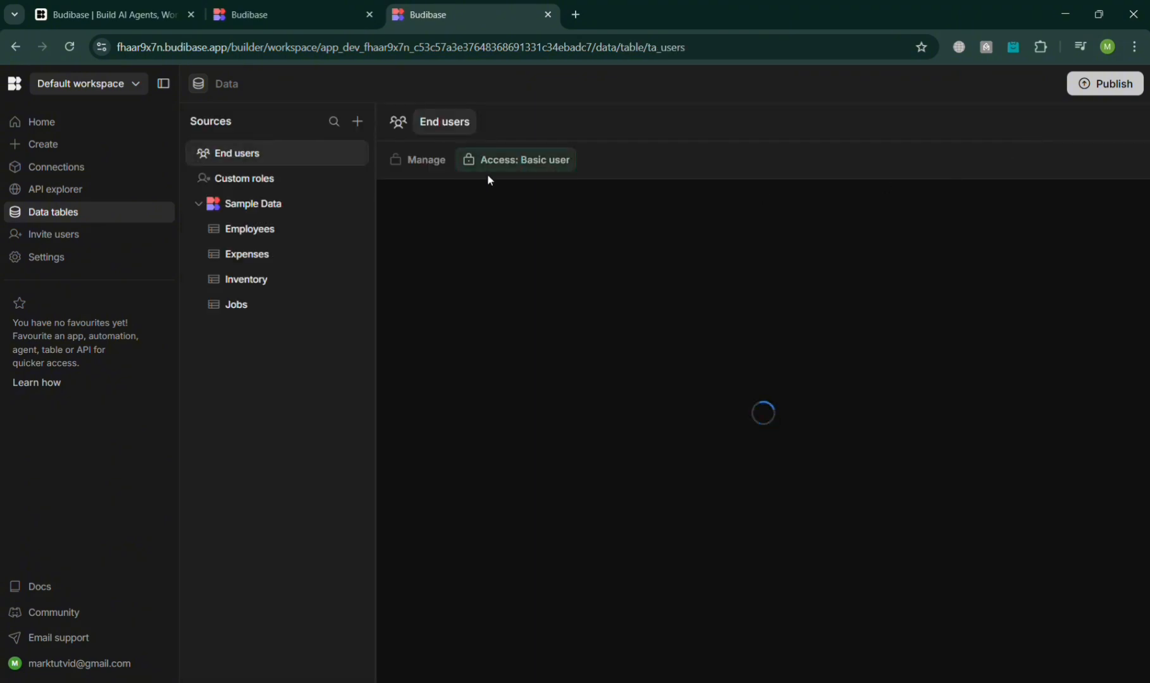
Step: View the workspace people settings and the user invitation options without sending an invite
{"action": "left_click", "coordinate": [409, 162]}
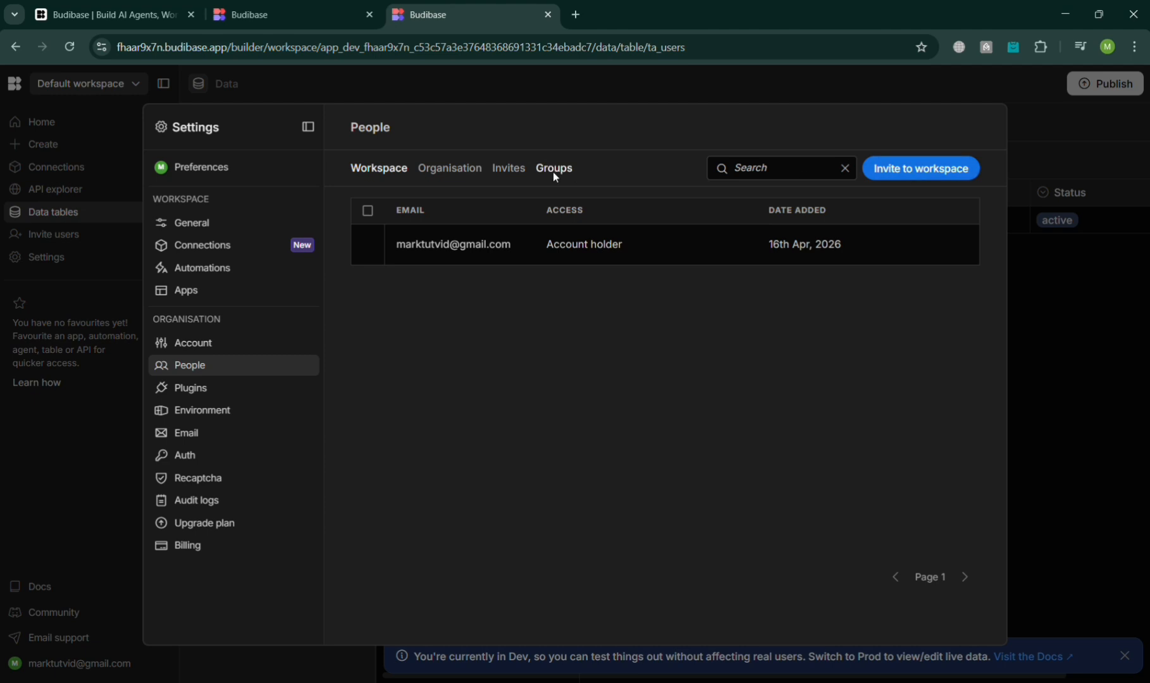
{"action": "left_click", "coordinate": [922, 168]}
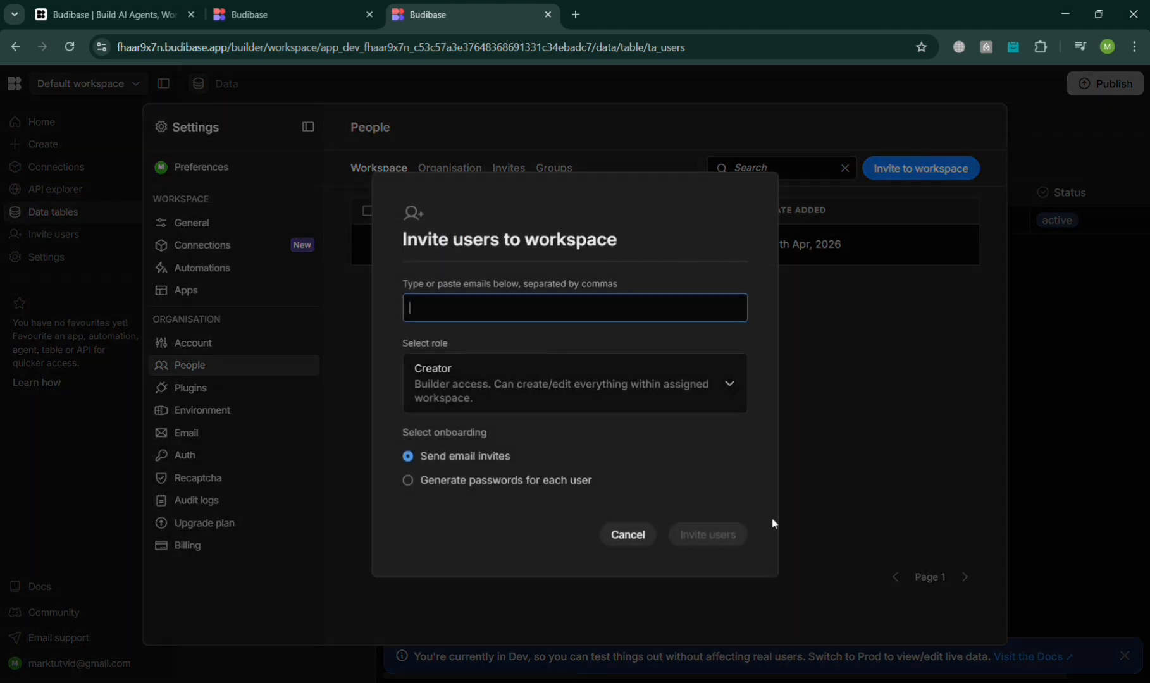
{"action": "left_click", "coordinate": [623, 537]}
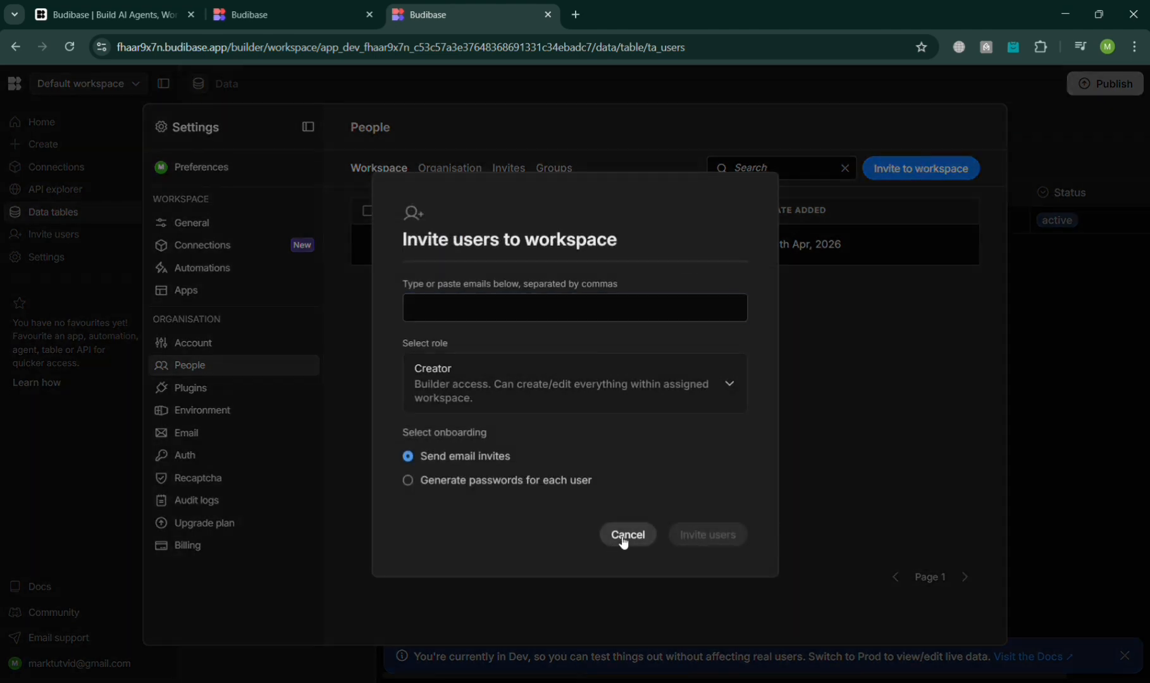
Step: View the organisation's people, invites and groups, including the group creation options, without adding a group
{"action": "left_click", "coordinate": [451, 168]}
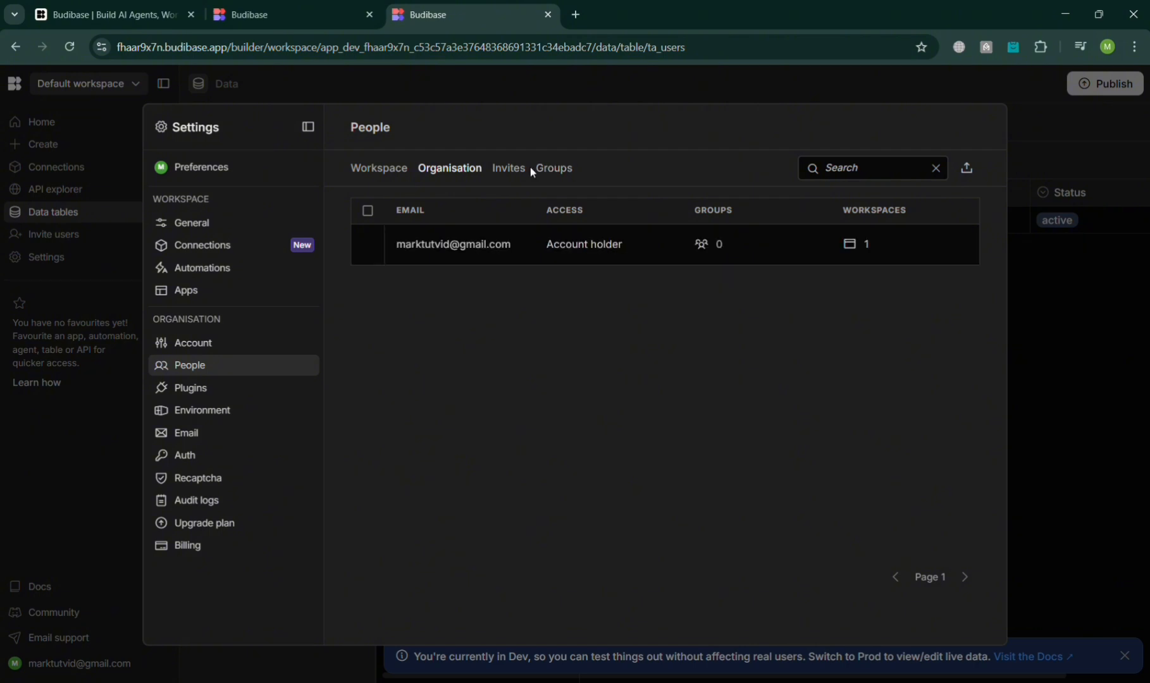
{"action": "left_click", "coordinate": [513, 167]}
{"action": "left_click", "coordinate": [546, 169]}
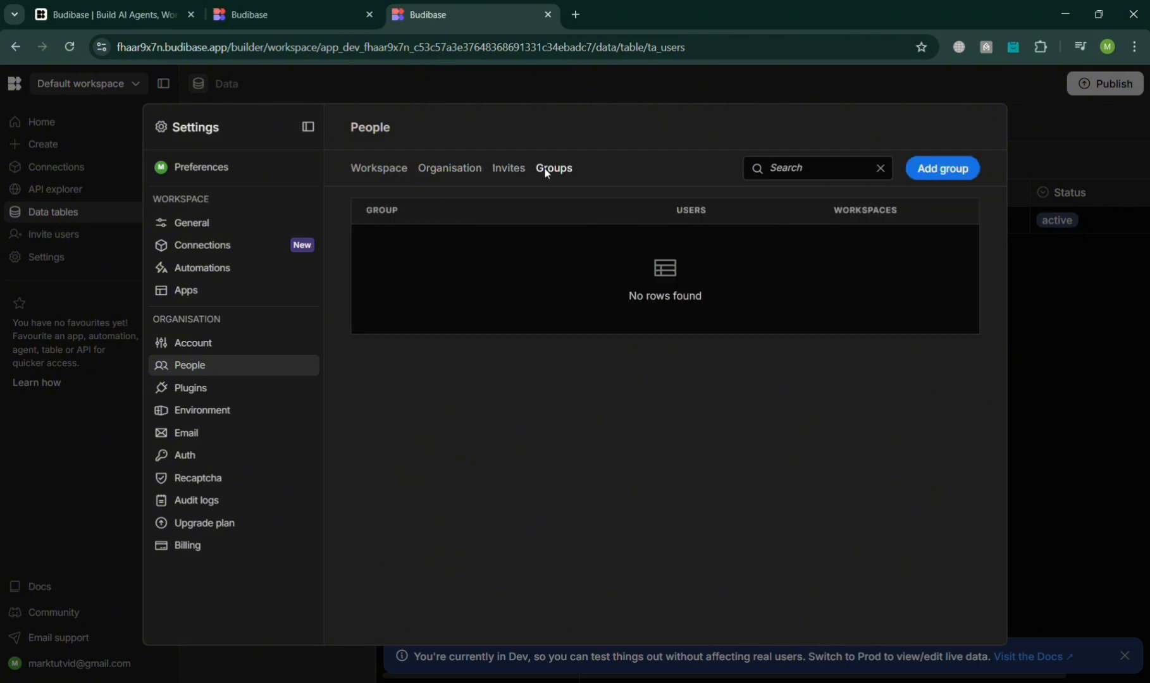
{"action": "left_click", "coordinate": [958, 169]}
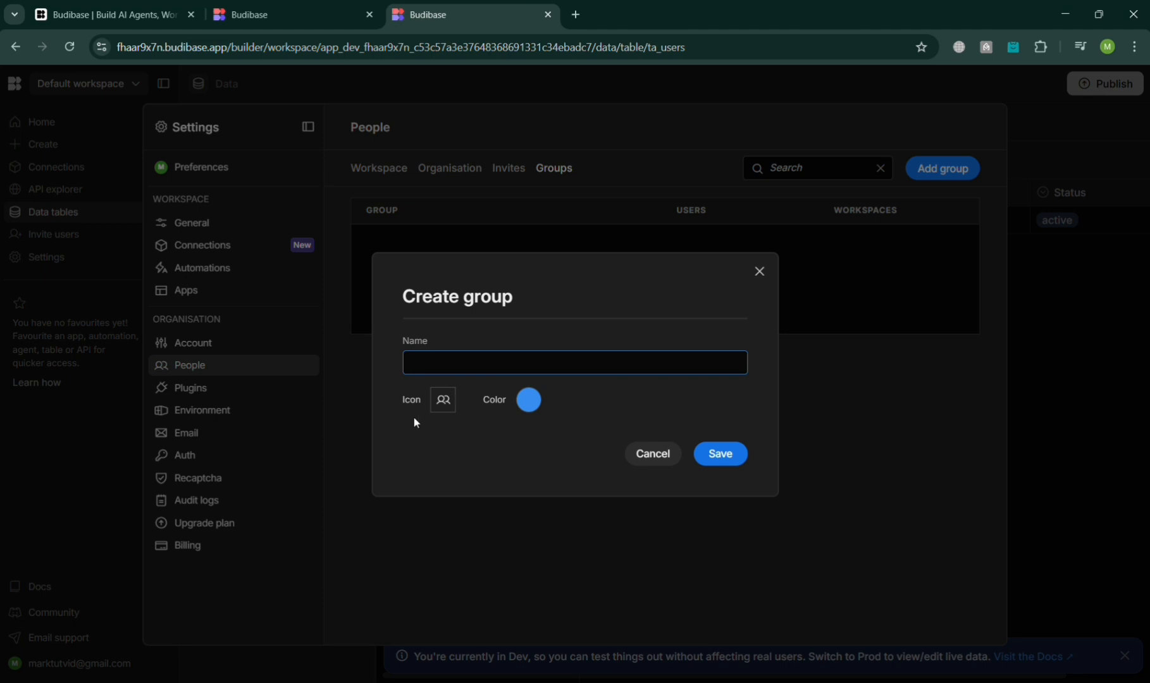
{"action": "left_click", "coordinate": [663, 453]}
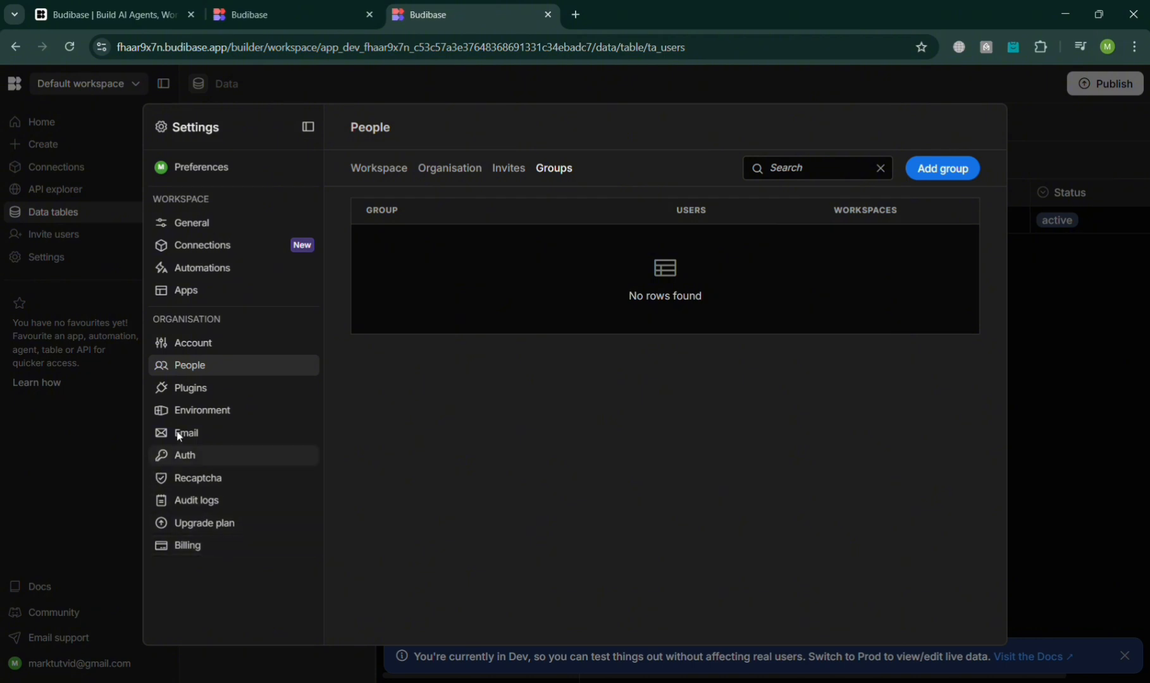
{"action": "left_click", "coordinate": [1015, 323]}
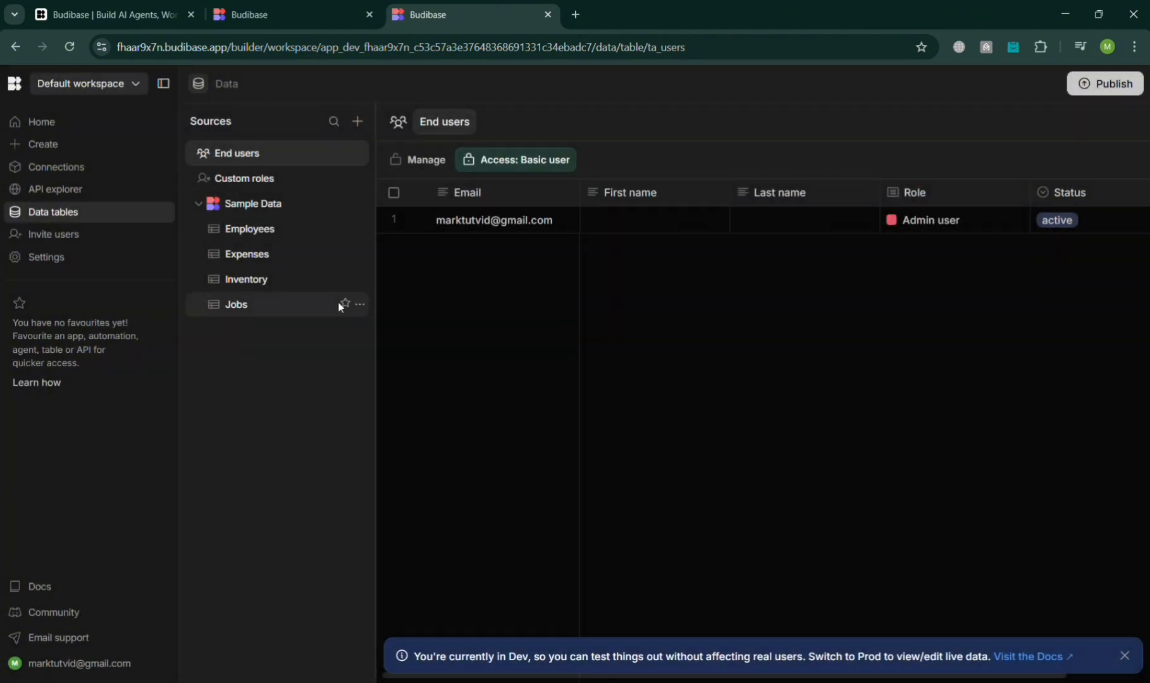
{"action": "left_click", "coordinate": [63, 148]}
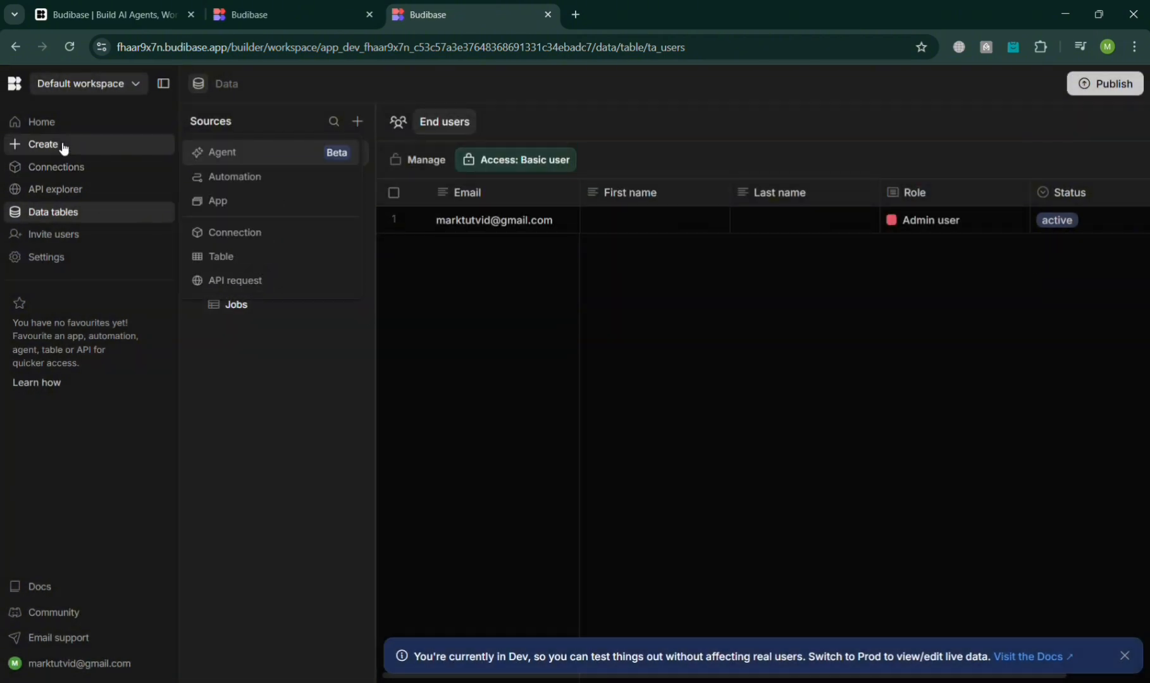
{"action": "left_click", "coordinate": [279, 202]}
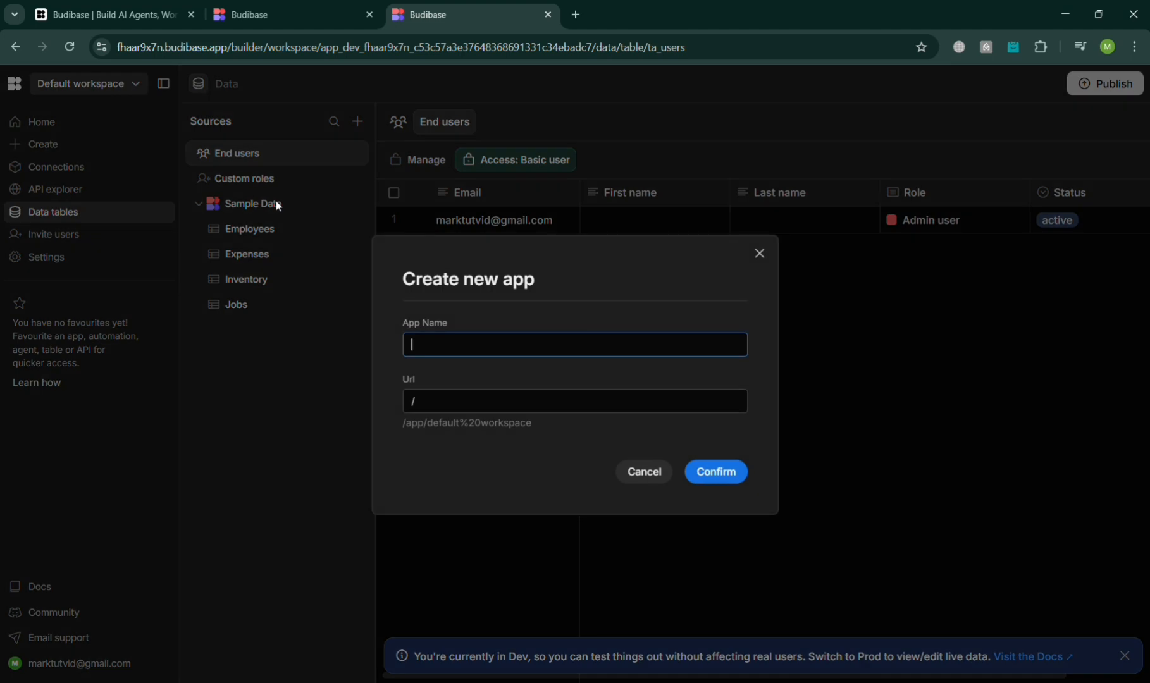
{"action": "left_click", "coordinate": [644, 472]}
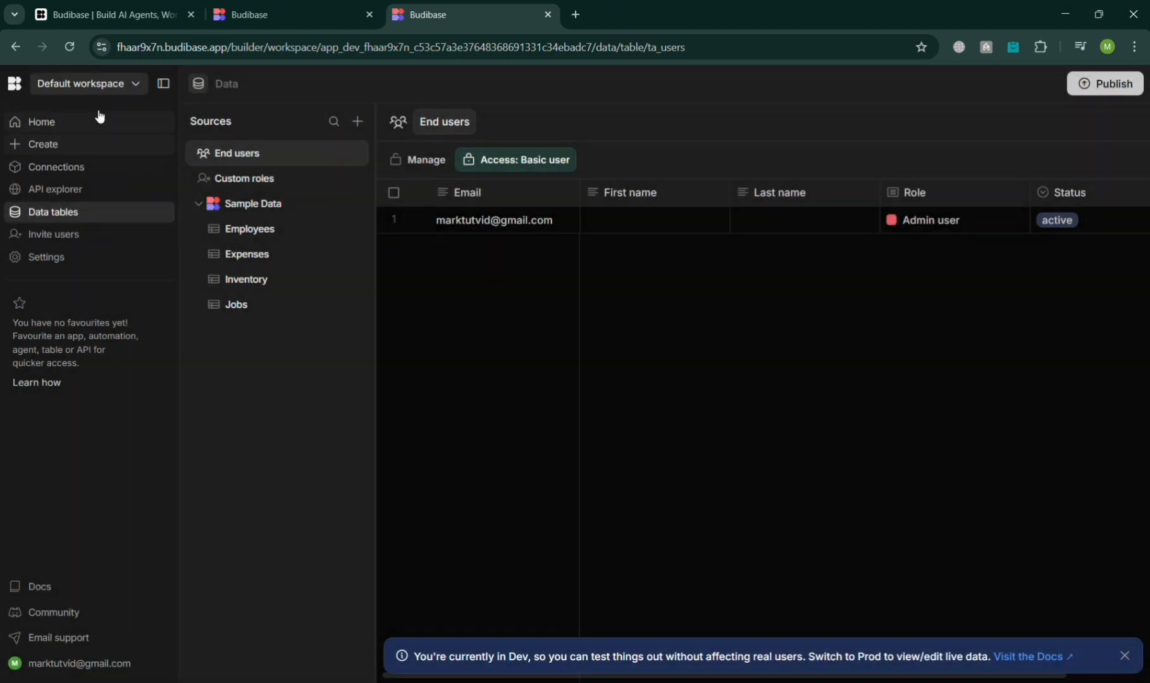
Step: Collapse the workspace navigation and open the BRONX app for editing from the workspace home
{"action": "left_click", "coordinate": [165, 84]}
{"action": "left_click", "coordinate": [23, 84]}
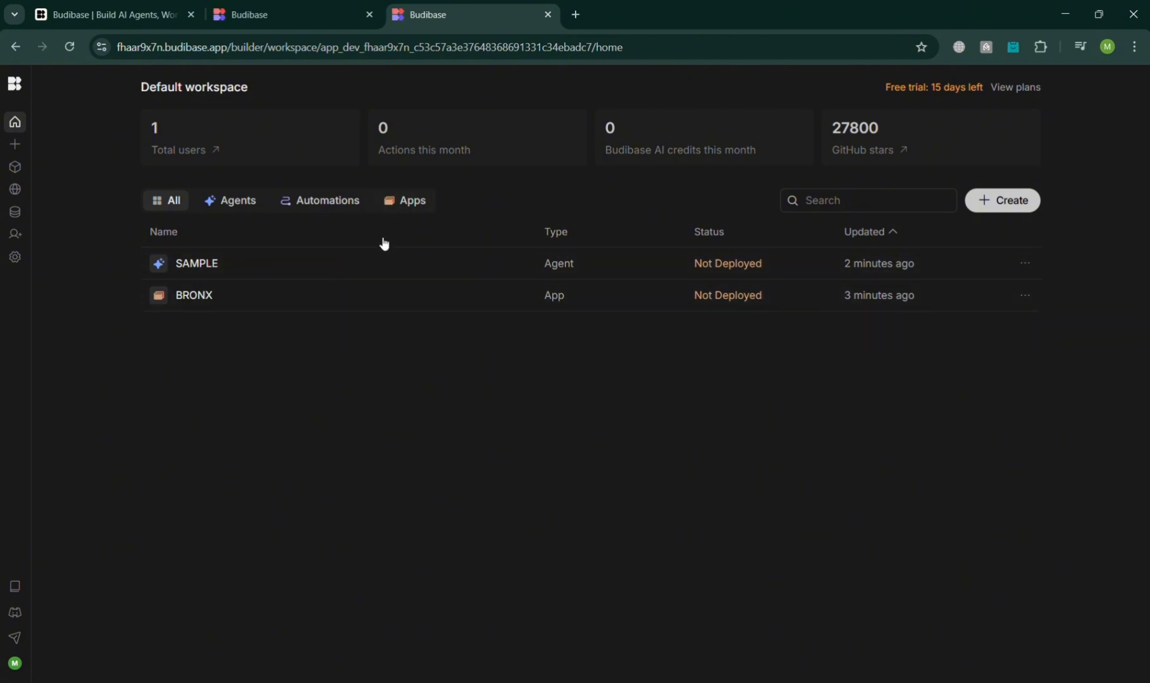
{"action": "left_click", "coordinate": [379, 285]}
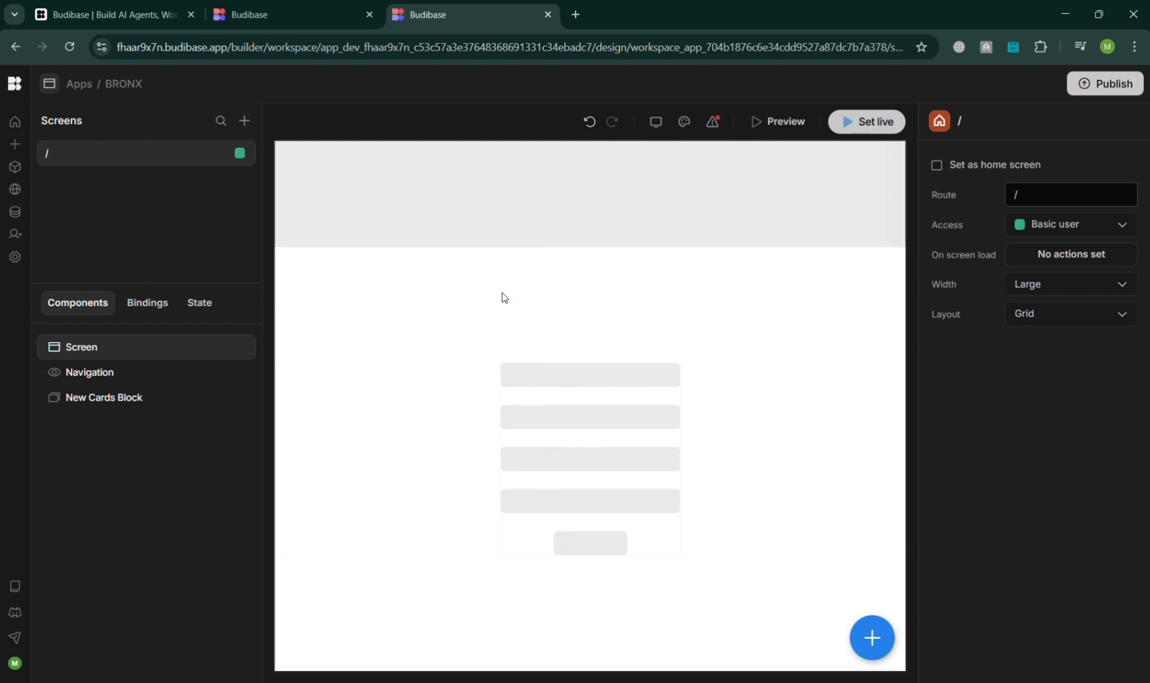
Step: View the available new screen types and the PDF screen's URL setup without creating a screen
{"action": "left_click", "coordinate": [245, 120]}
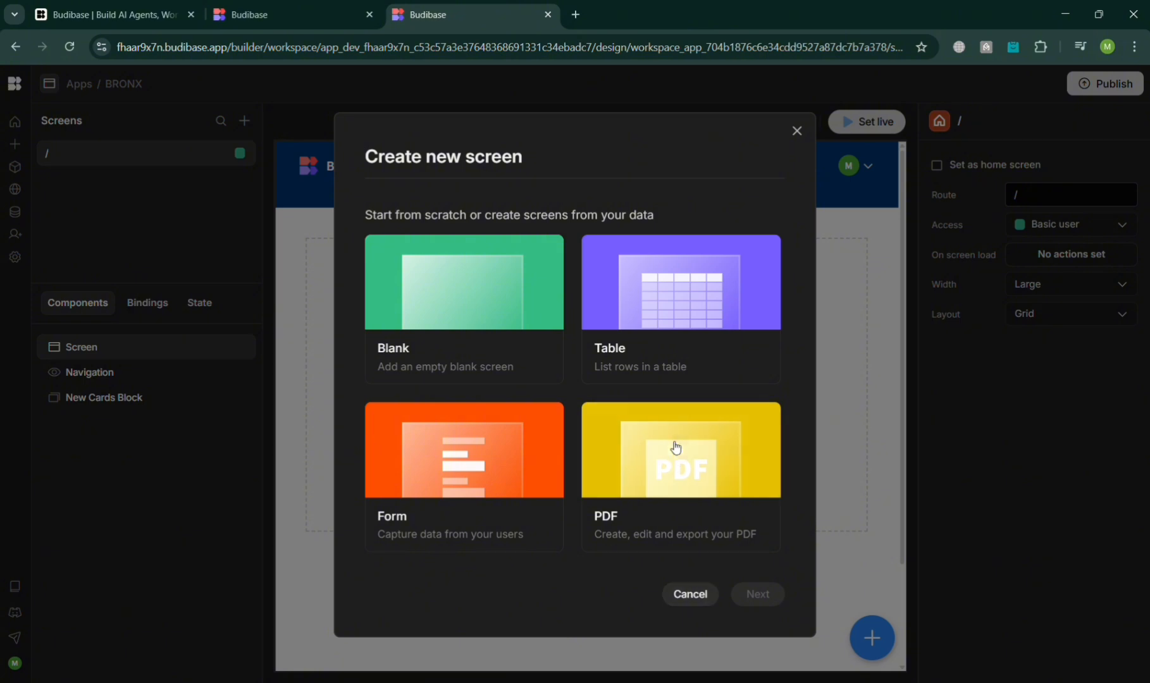
{"action": "left_click", "coordinate": [653, 528]}
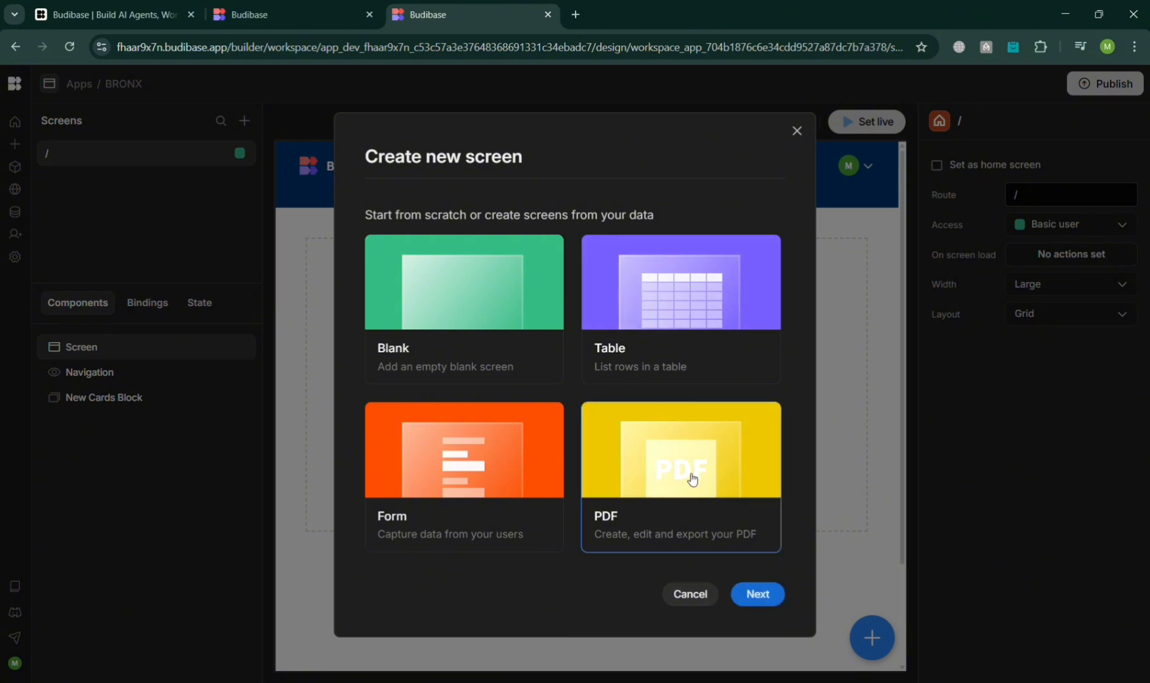
{"action": "left_click", "coordinate": [757, 594]}
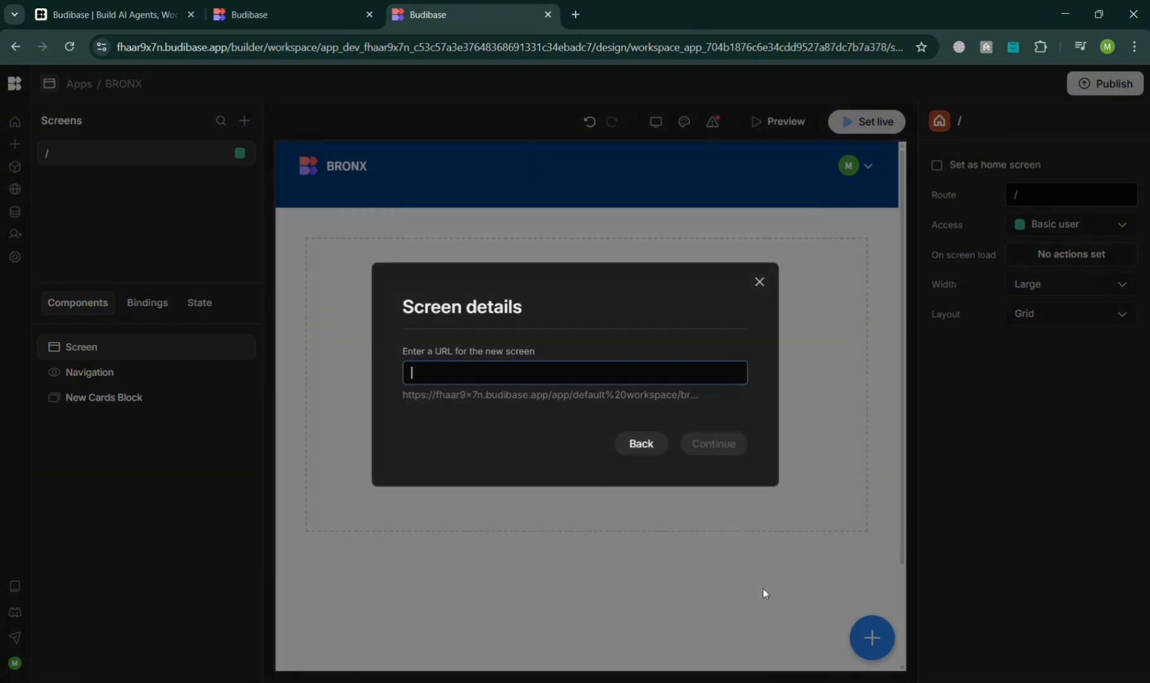
{"action": "left_click", "coordinate": [659, 444]}
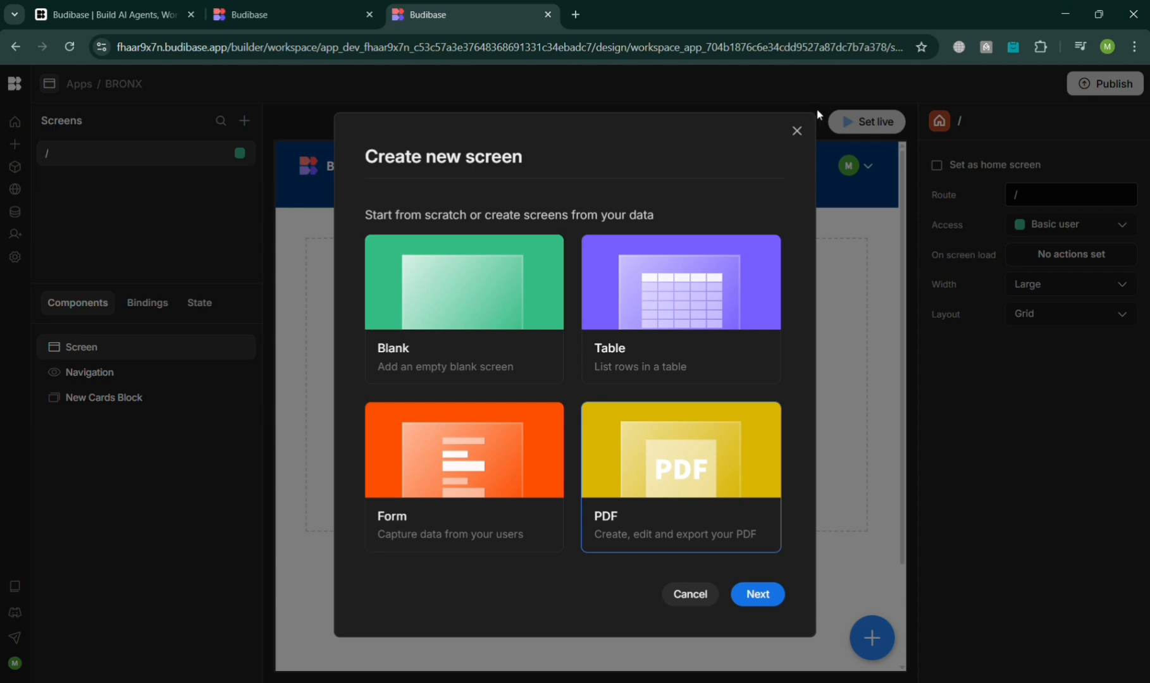
{"action": "left_click", "coordinate": [797, 130]}
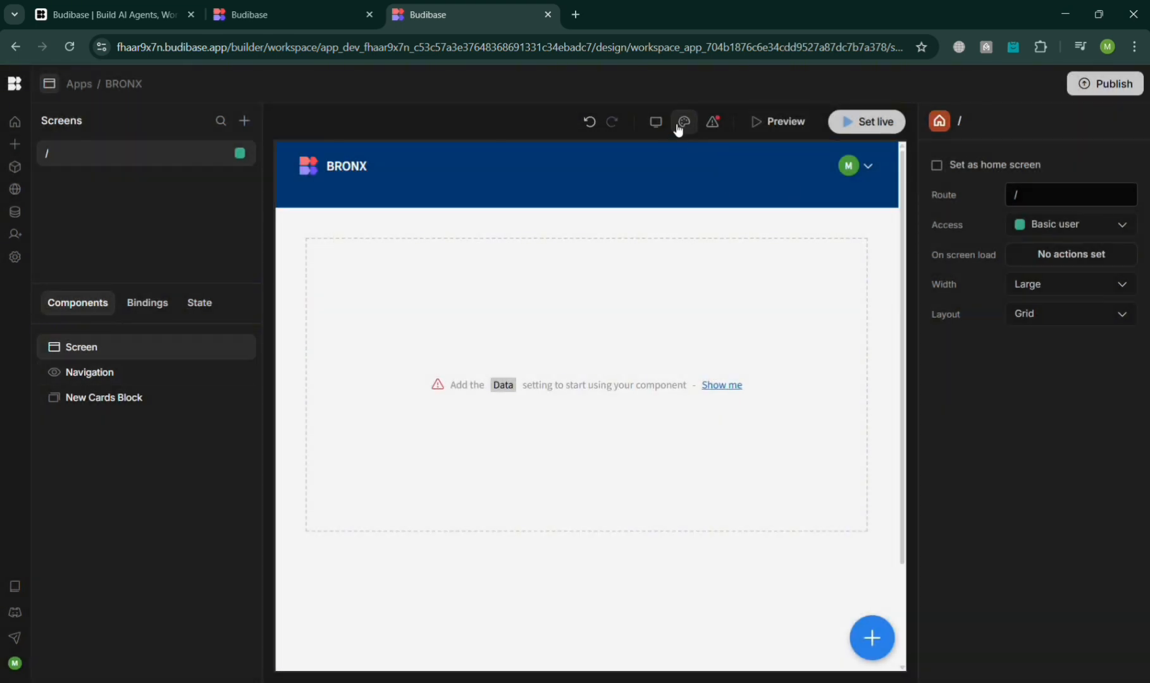
Step: Switch the BRONX app's theme to Dark
{"action": "left_click", "coordinate": [679, 126]}
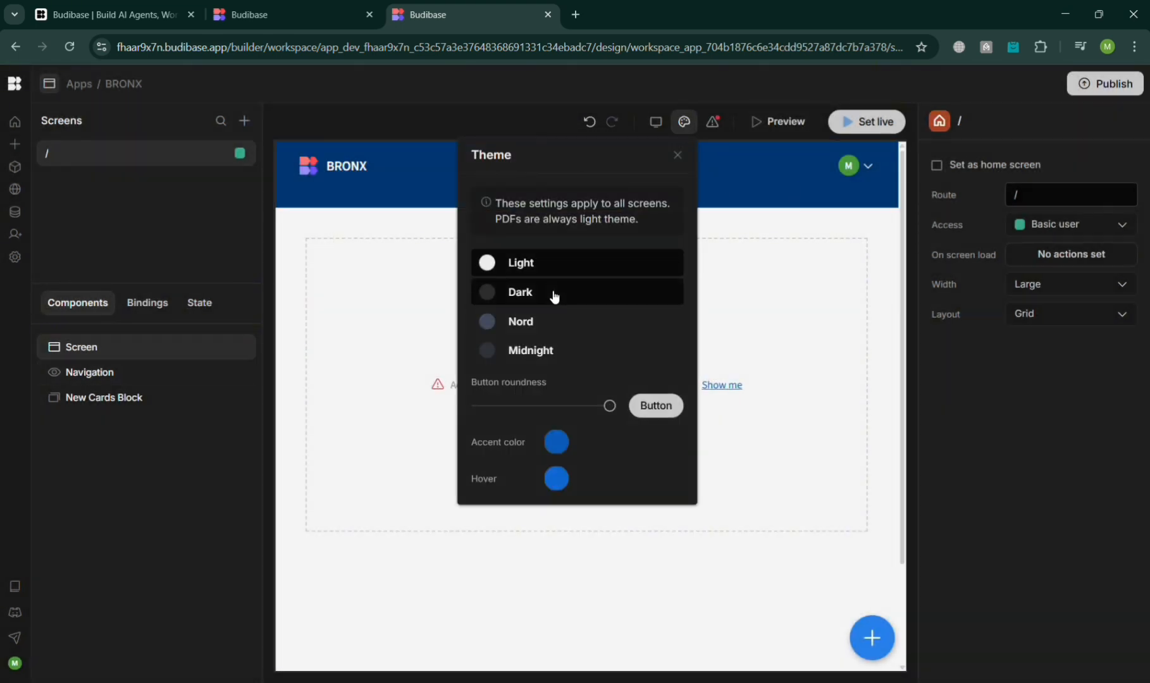
{"action": "left_click", "coordinate": [547, 309]}
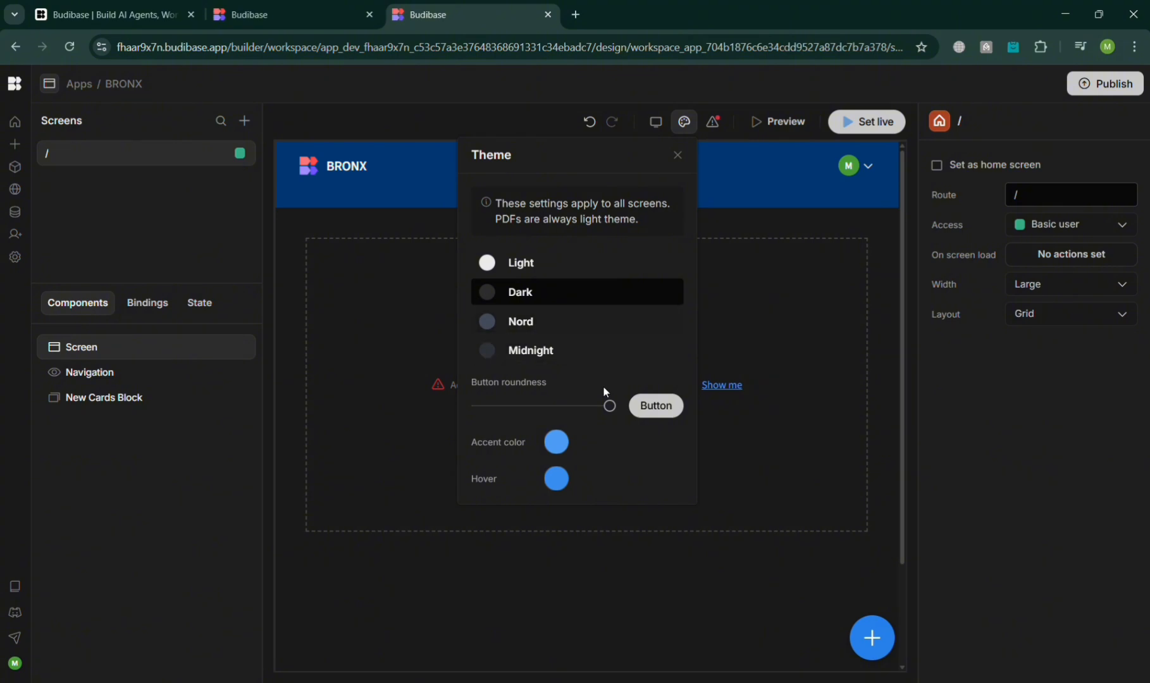
{"action": "left_click", "coordinate": [777, 587]}
Step: Delete the cards block from the BRONX app's screen
{"action": "left_click", "coordinate": [759, 483]}
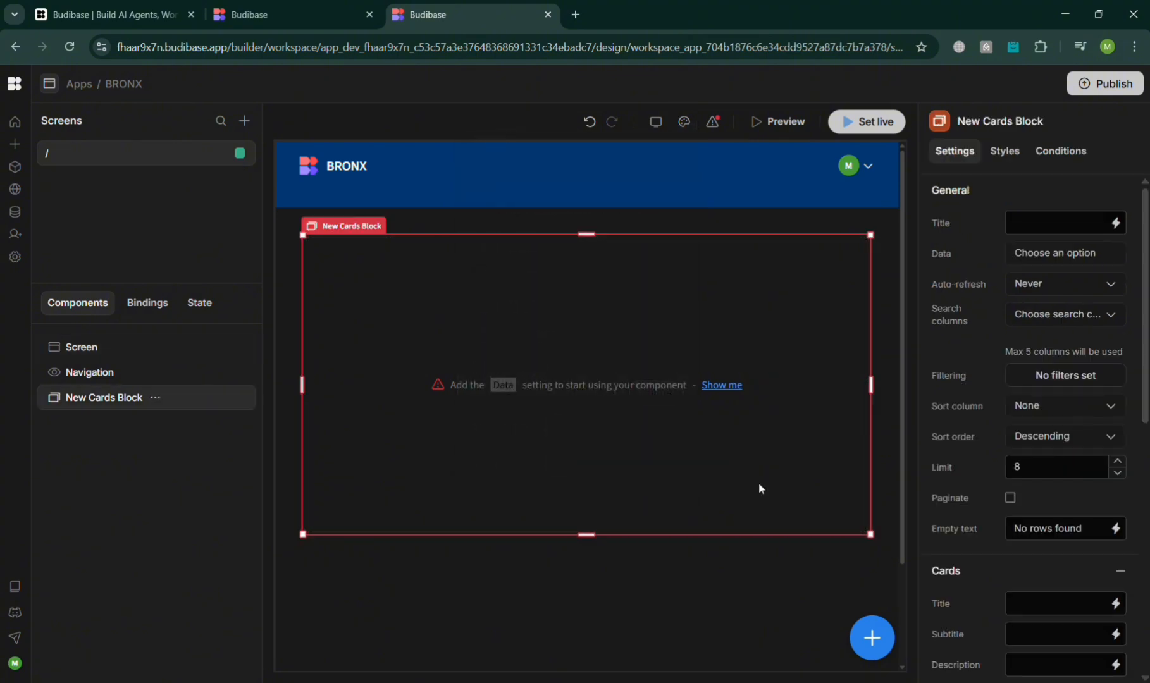
{"action": "key", "text": "Delete"}
{"action": "left_click", "coordinate": [665, 430]}
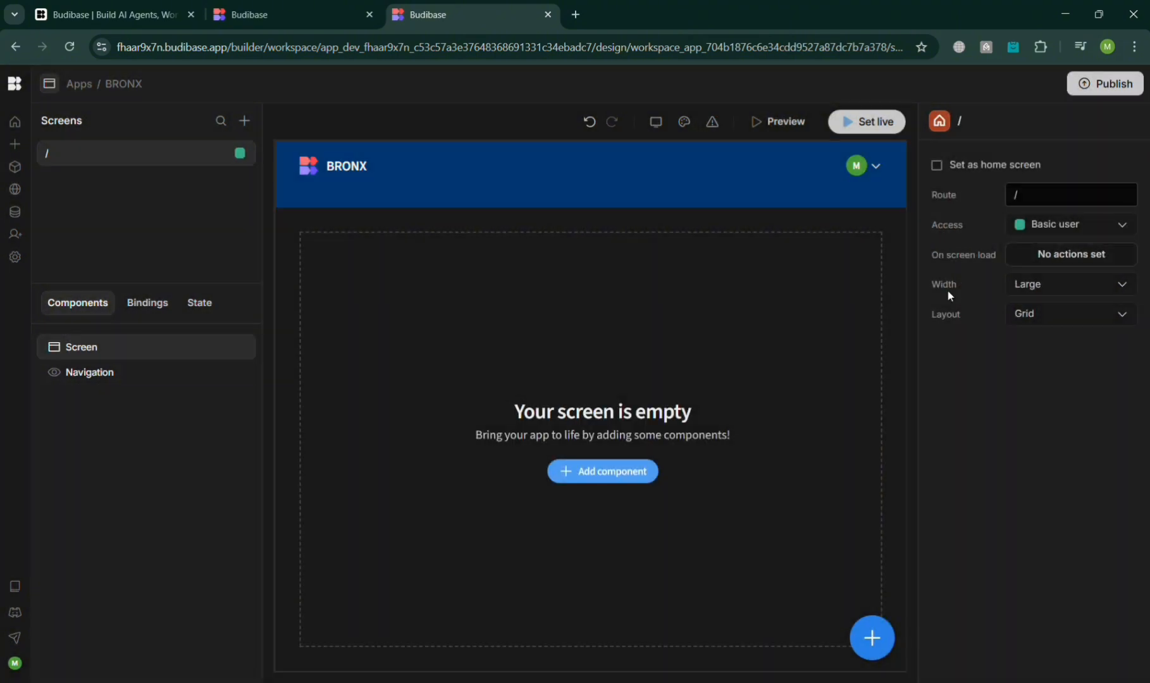
Step: Browse the available components and place a Text component near the top of the empty screen
{"action": "left_click", "coordinate": [604, 472]}
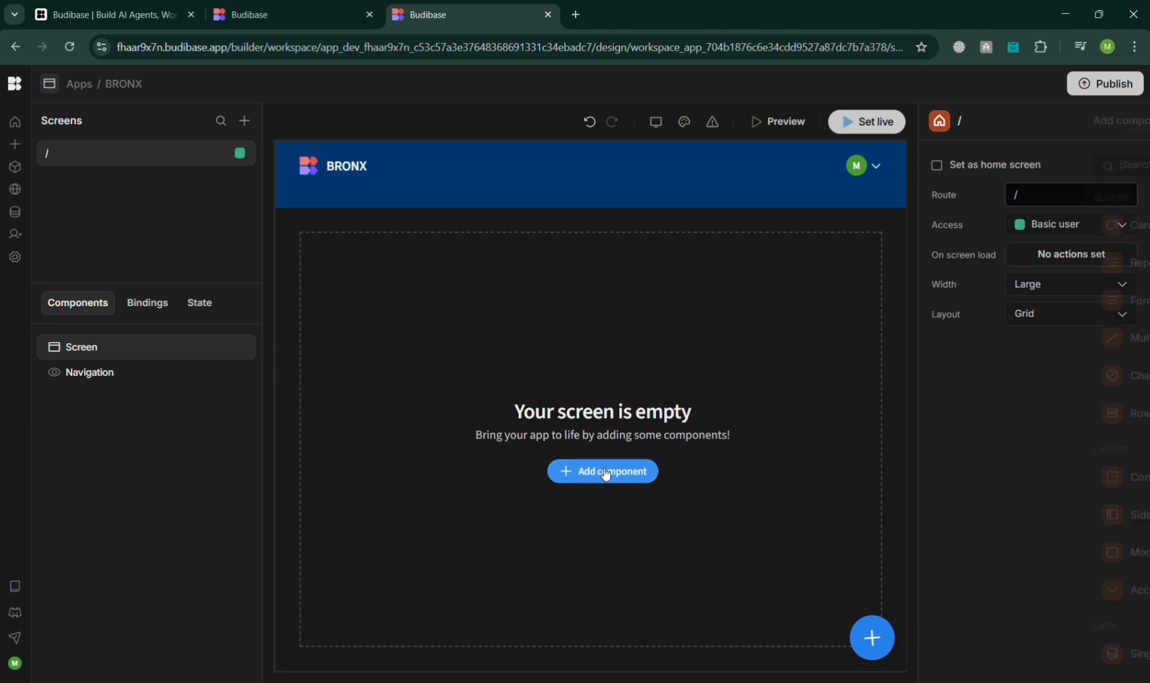
{"action": "scroll", "coordinate": [1073, 412], "scroll_direction": "down", "scroll_amount": 4}
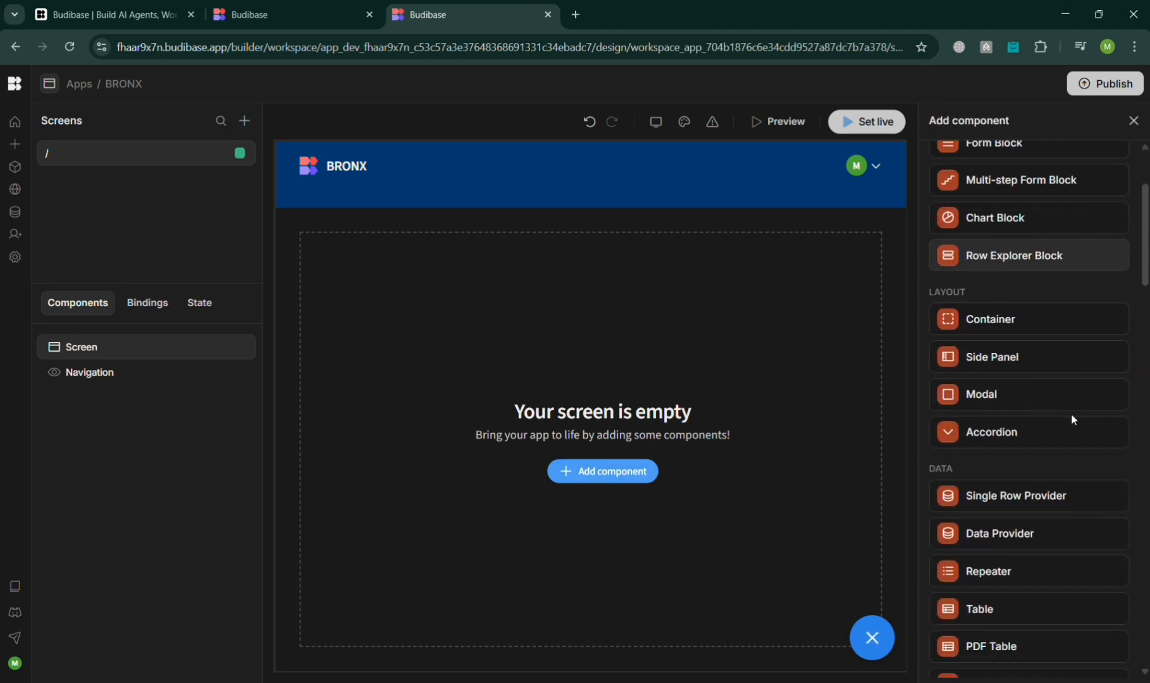
{"action": "scroll", "coordinate": [1059, 414], "scroll_direction": "down", "scroll_amount": 6}
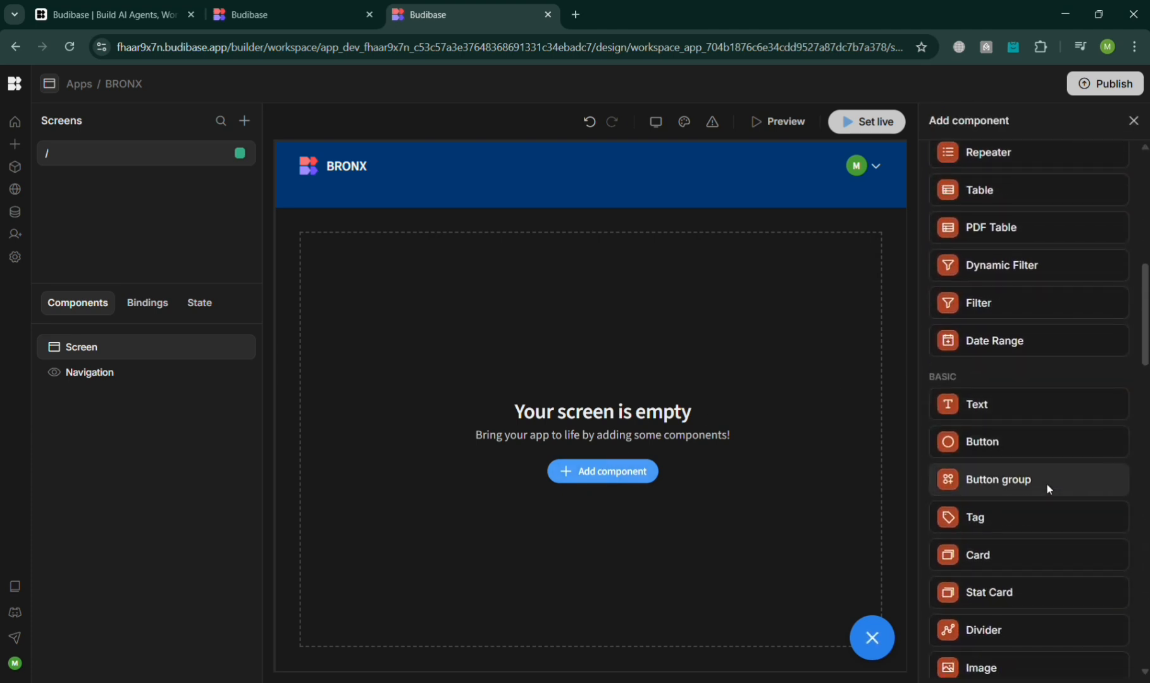
{"action": "left_click_drag", "start_coordinate": [1012, 291], "coordinate": [582, 224]}
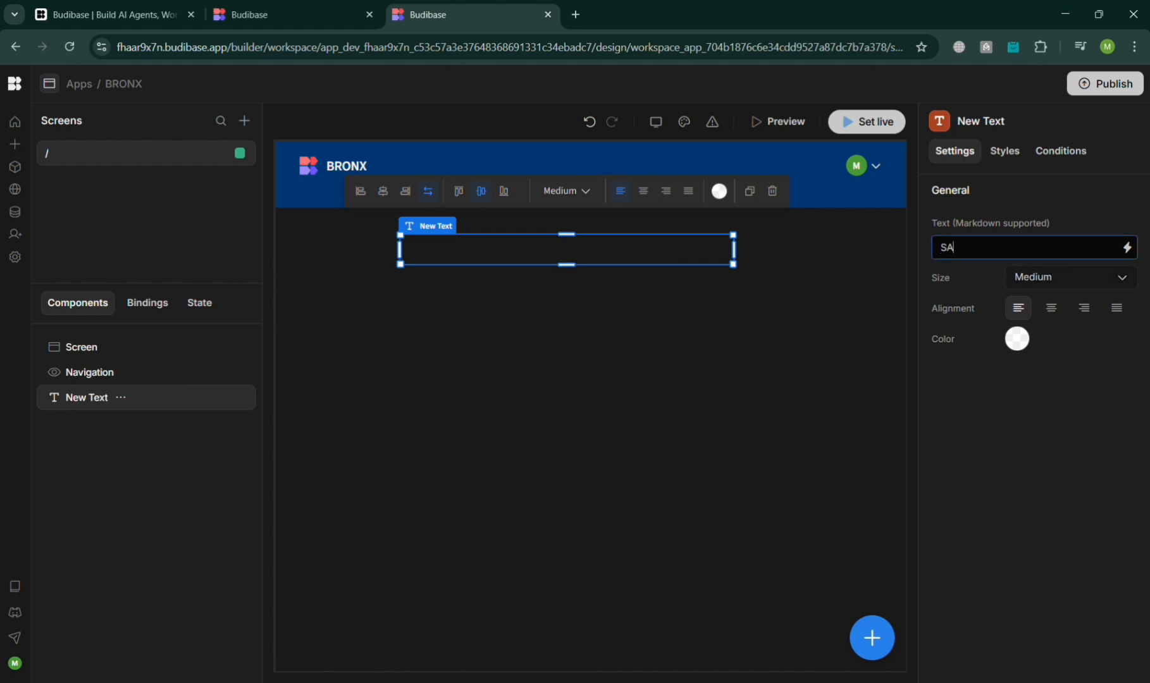
Step: Set the text component's colour to green and its text to SAMPLE
{"action": "left_click", "coordinate": [1018, 340]}
{"action": "left_click", "coordinate": [914, 415]}
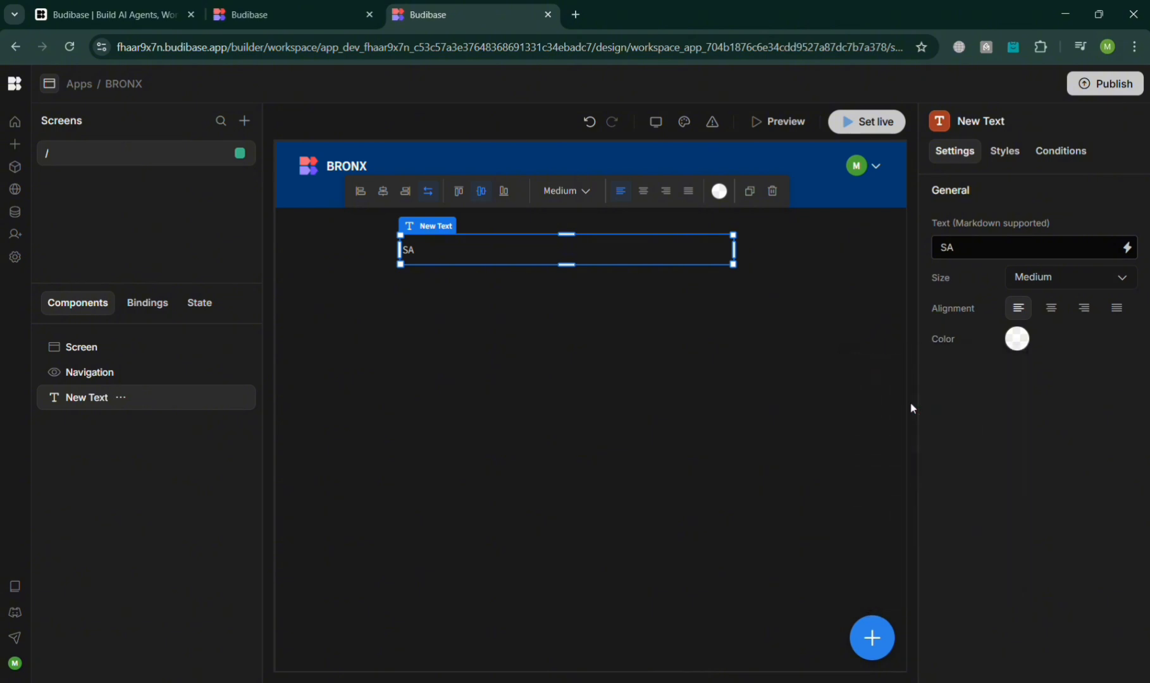
{"action": "left_click", "coordinate": [1039, 252]}
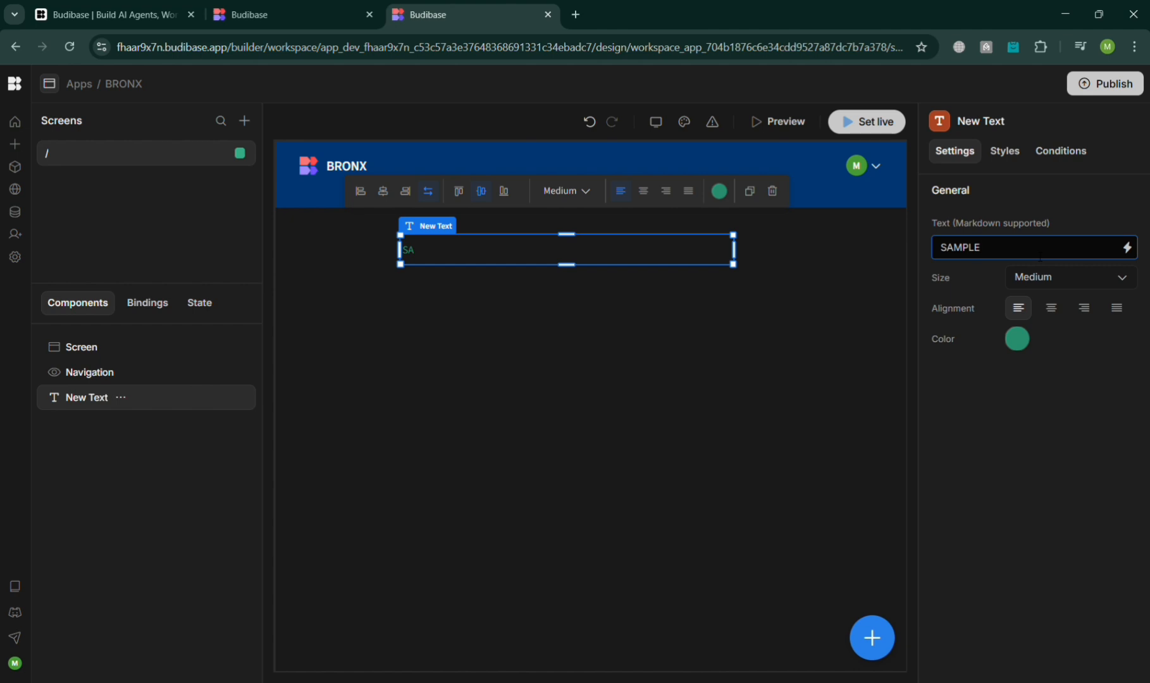
Step: Finish the text component's wording as SAMPLE TEXT and place a Form Block beneath it on the screen
{"action": "left_click", "coordinate": [1093, 402]}
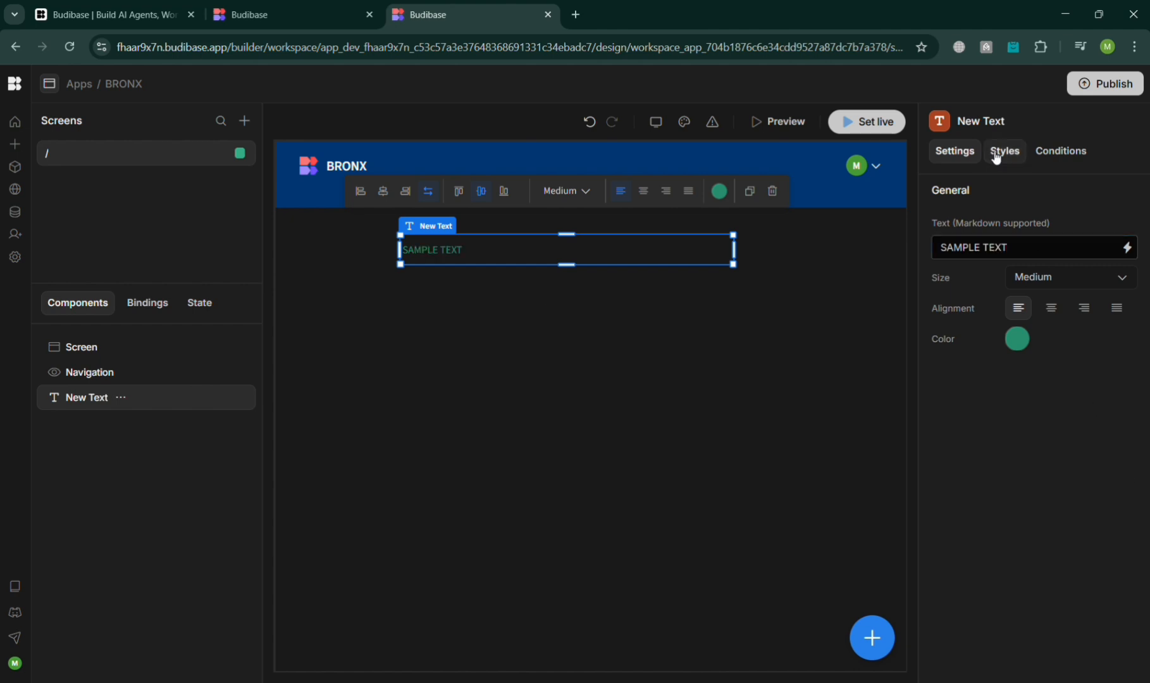
{"action": "left_click", "coordinate": [873, 636]}
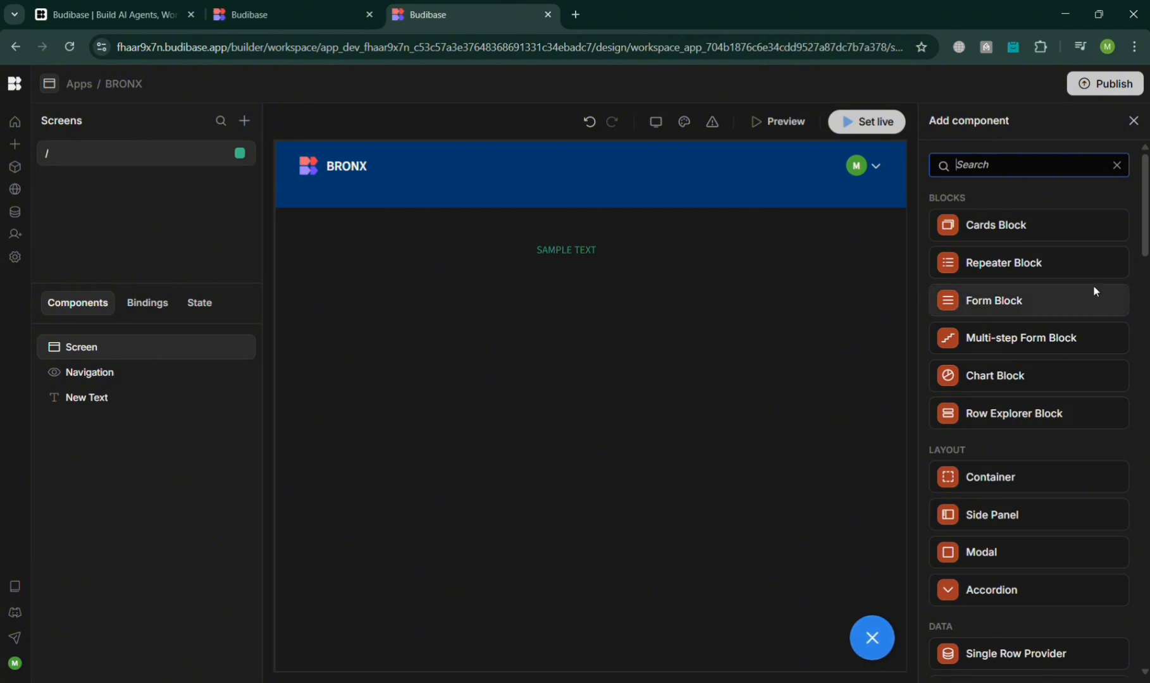
{"action": "scroll", "coordinate": [1069, 588], "scroll_direction": "down", "scroll_amount": 2}
{"action": "scroll", "coordinate": [1047, 531], "scroll_direction": "up", "scroll_amount": 2}
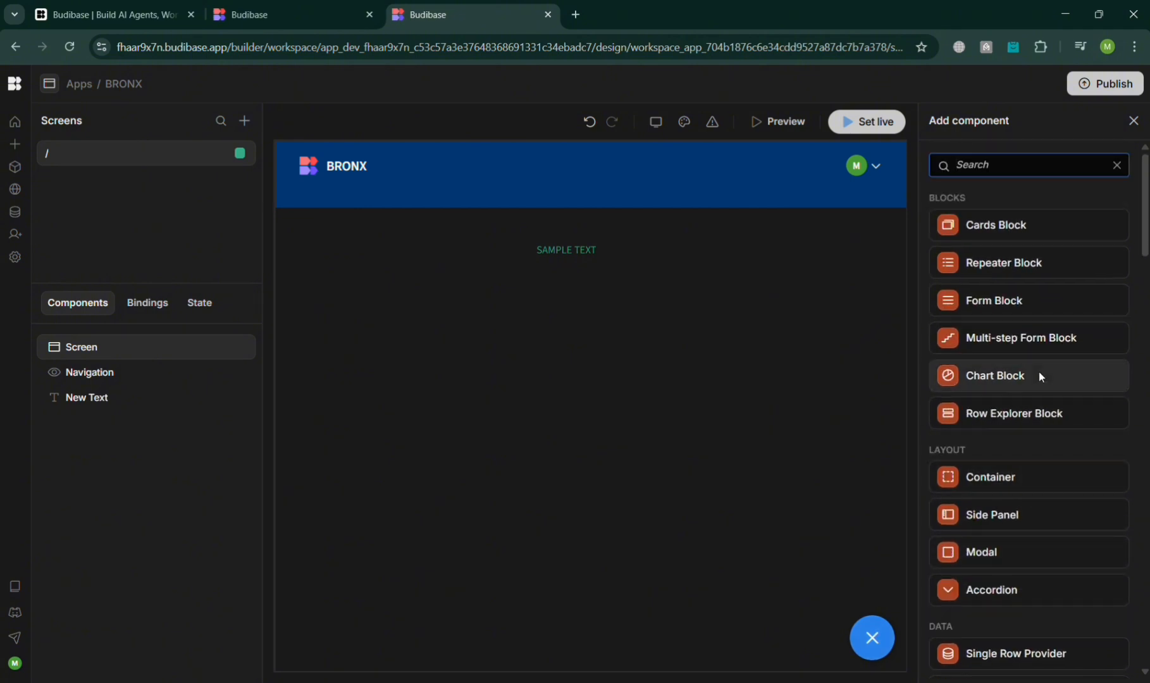
{"action": "left_click_drag", "start_coordinate": [1044, 296], "coordinate": [556, 435]}
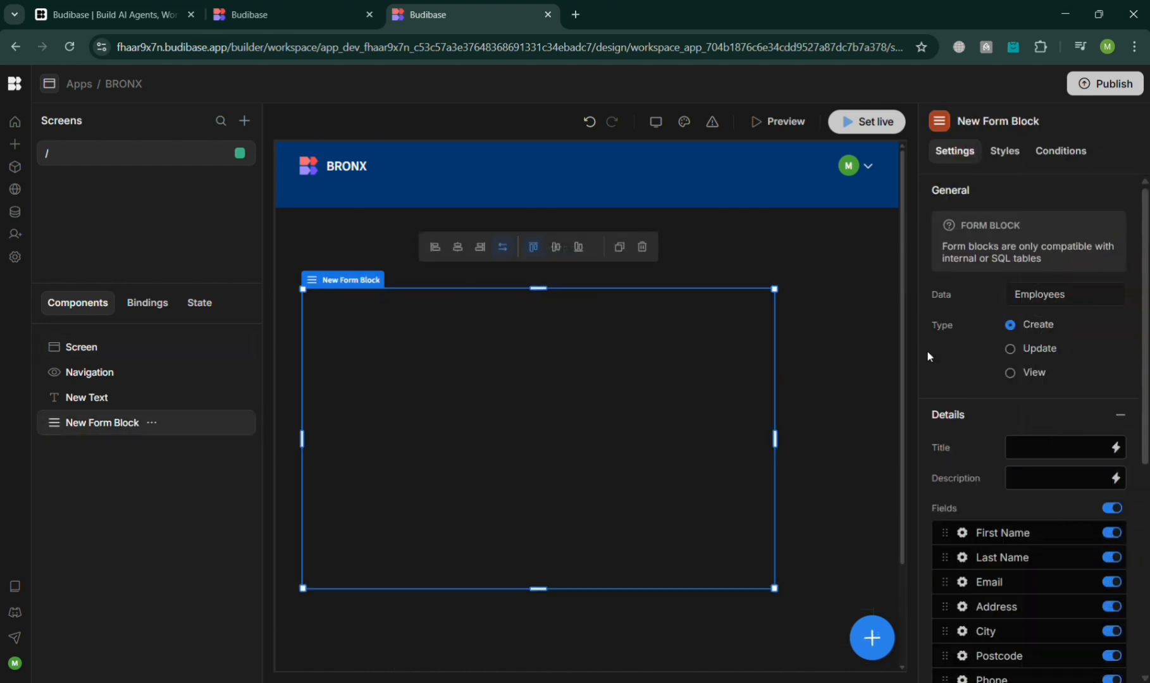
Step: Review the form block's data tables and fields, and widen the block almost to the screen's right edge
{"action": "left_click", "coordinate": [1104, 296]}
{"action": "scroll", "coordinate": [1084, 545], "scroll_direction": "down", "scroll_amount": 3}
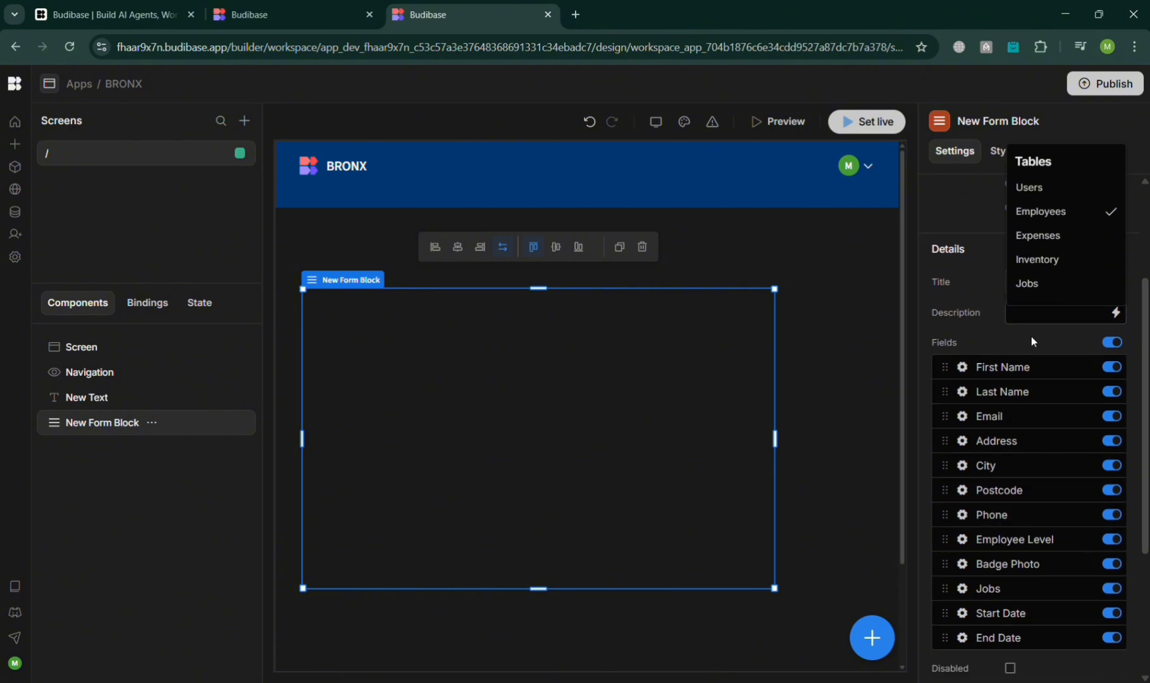
{"action": "scroll", "coordinate": [1015, 380], "scroll_direction": "down", "scroll_amount": 3}
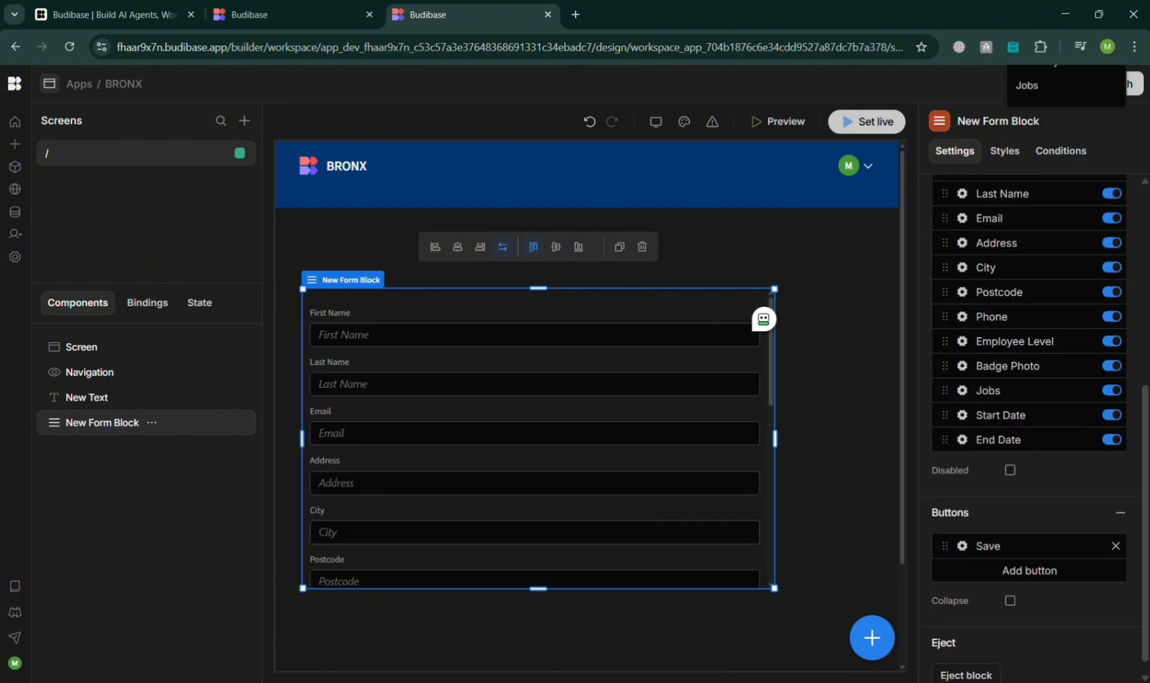
{"action": "scroll", "coordinate": [641, 481], "scroll_direction": "down", "scroll_amount": 8}
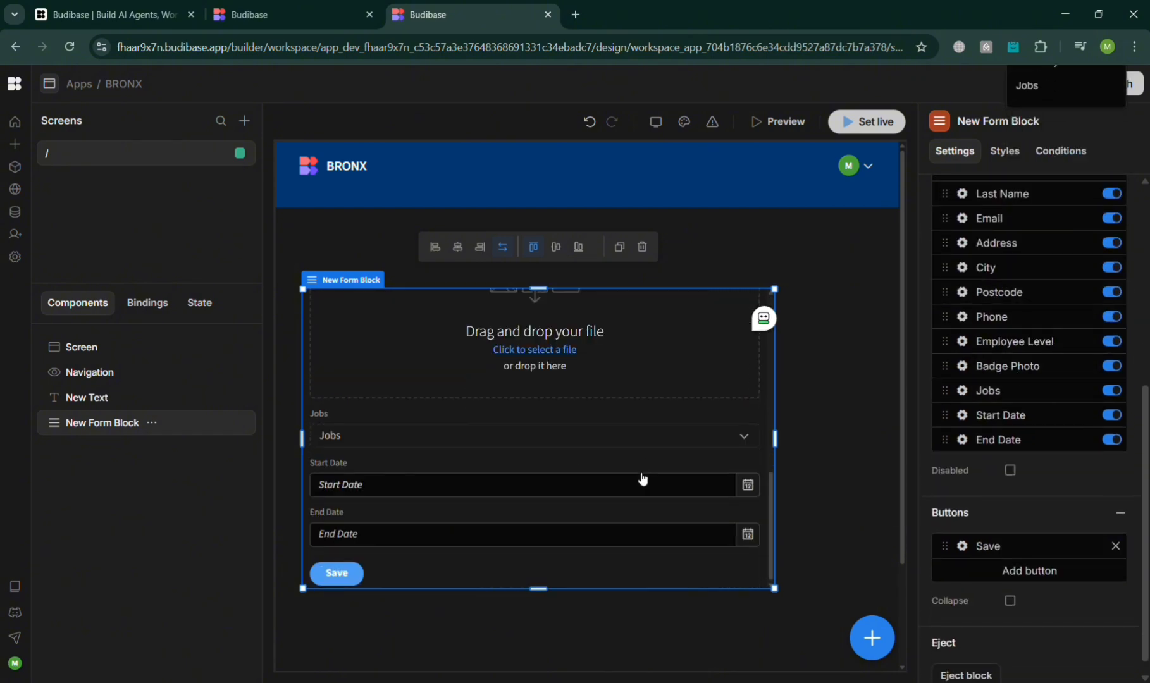
{"action": "left_click_drag", "start_coordinate": [787, 436], "coordinate": [876, 436]}
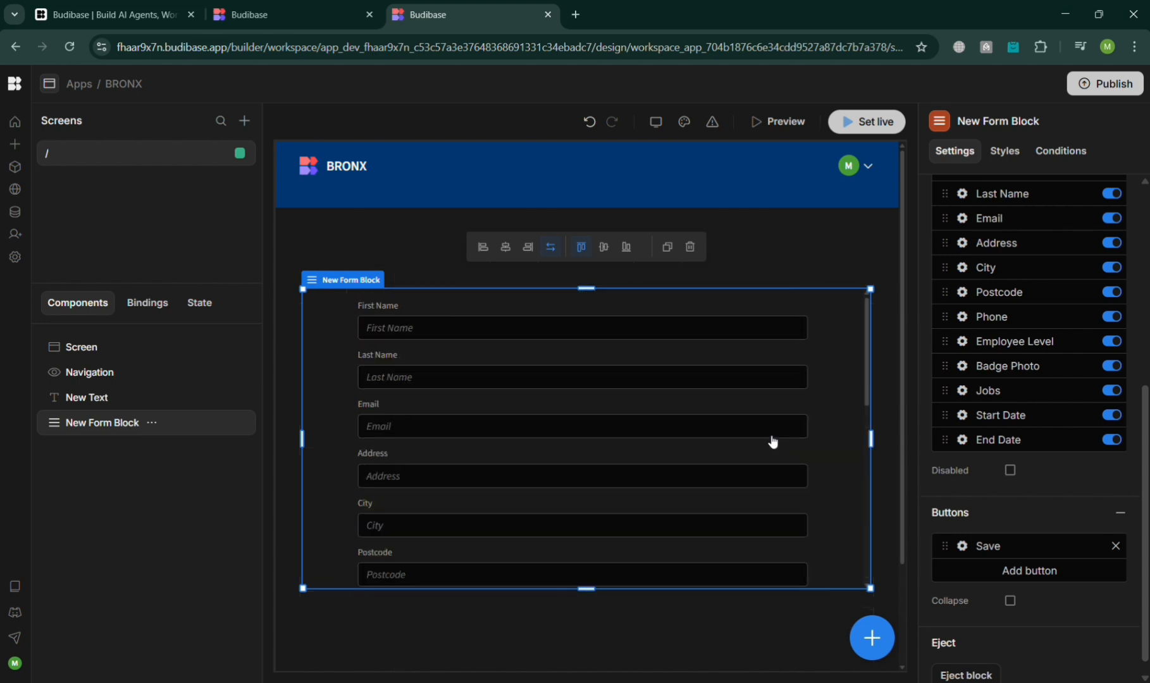
Step: Set the form block's title to TO BOOK AN APPOINTMENT and collapse its details settings
{"action": "scroll", "coordinate": [1000, 345], "scroll_direction": "up", "scroll_amount": 10}
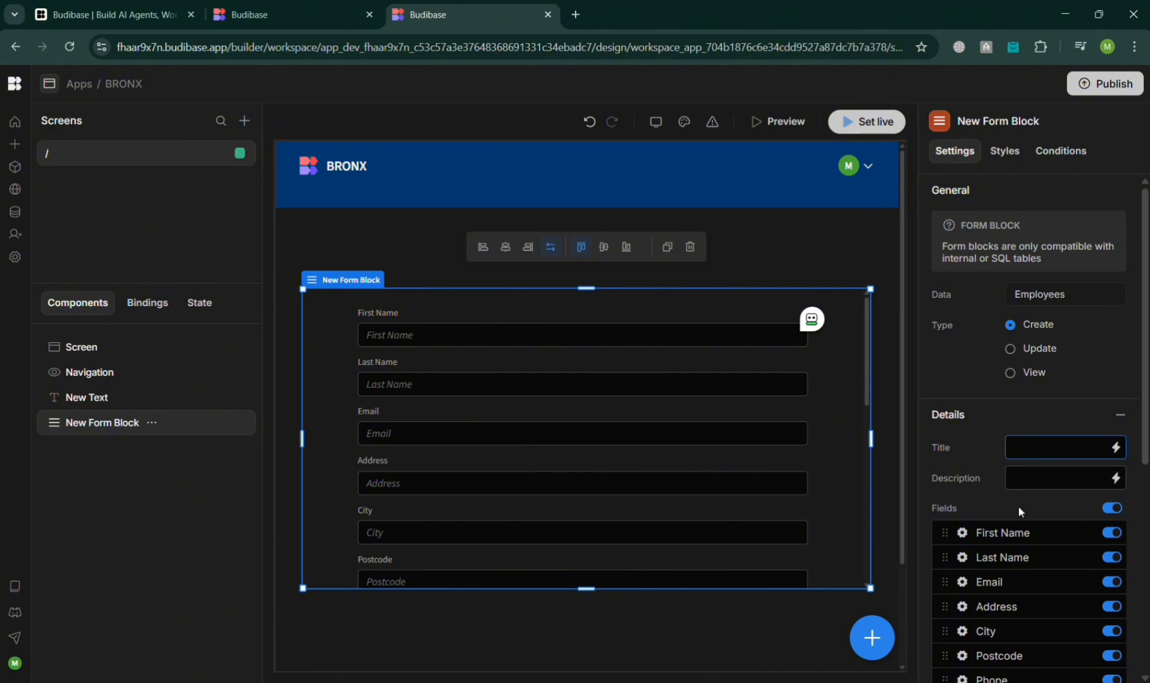
{"action": "type", "text": "TO BOOK AN APPOINTMENT"}
{"action": "left_click", "coordinate": [1050, 408]}
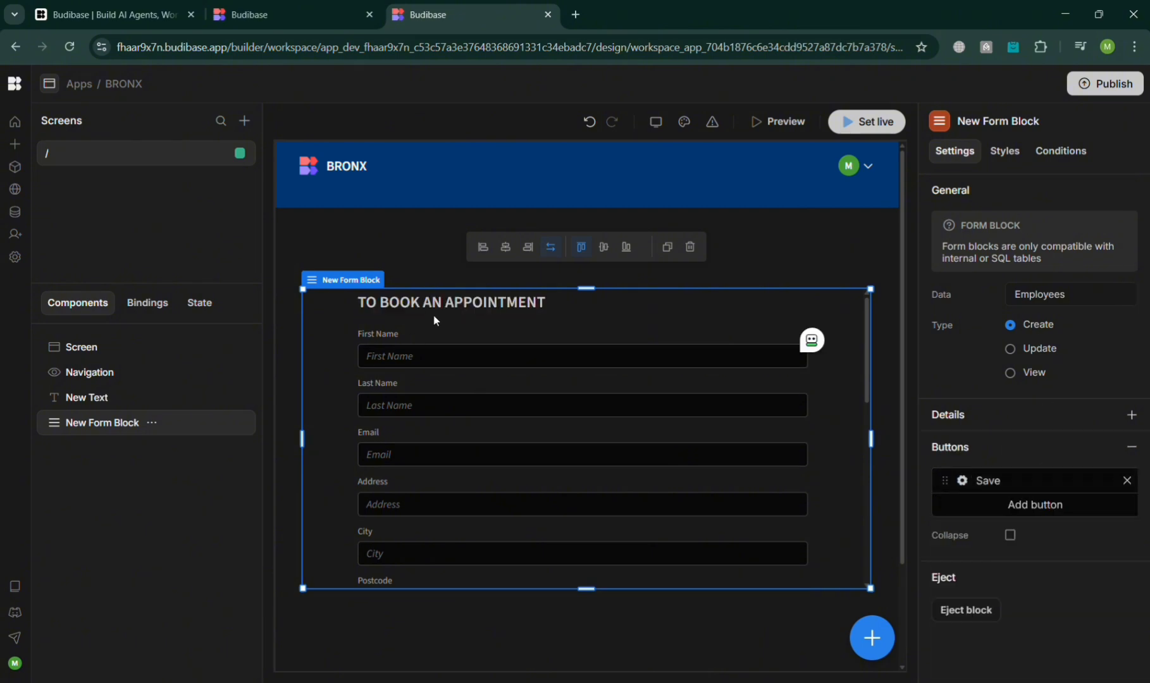
Step: Place a Chart Block below the form and set its chart type to Pie
{"action": "left_click", "coordinate": [884, 640]}
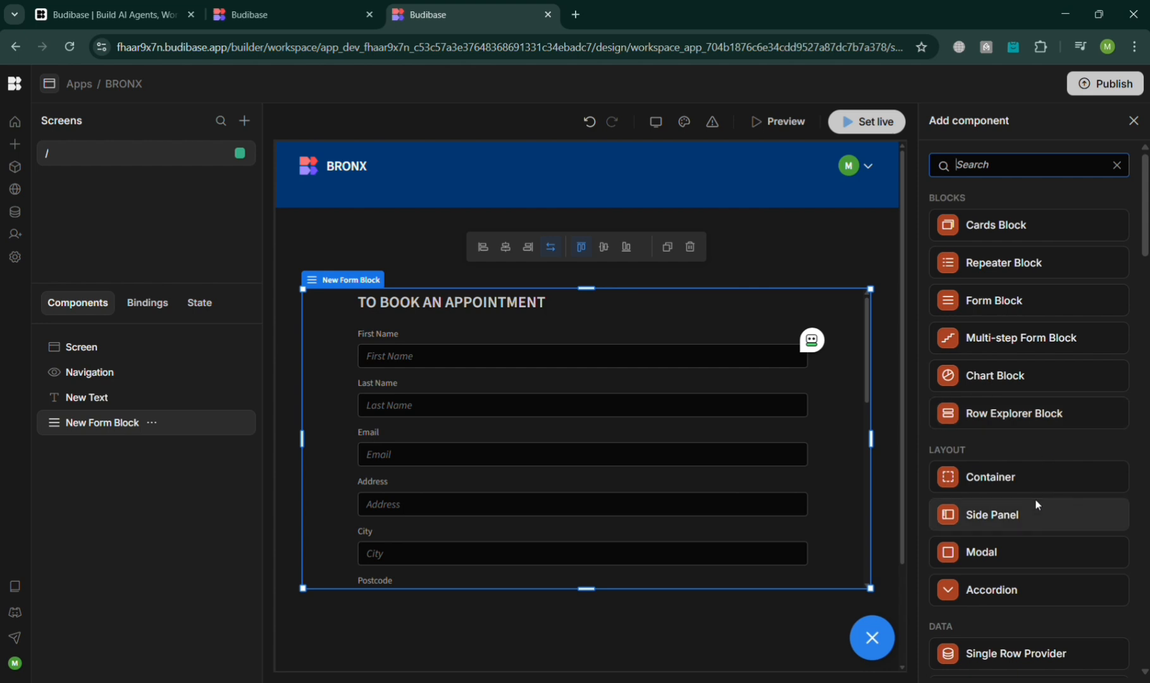
{"action": "scroll", "coordinate": [1036, 504], "scroll_direction": "down", "scroll_amount": 1}
{"action": "left_click_drag", "start_coordinate": [974, 318], "coordinate": [608, 592]}
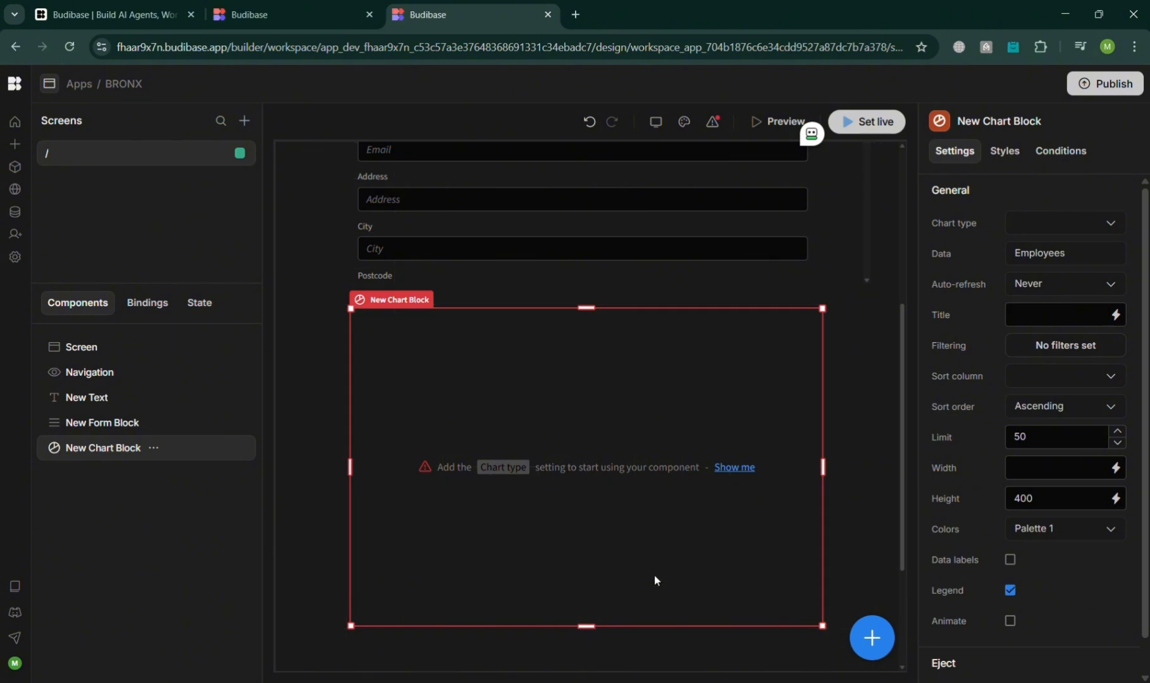
{"action": "left_click", "coordinate": [736, 469]}
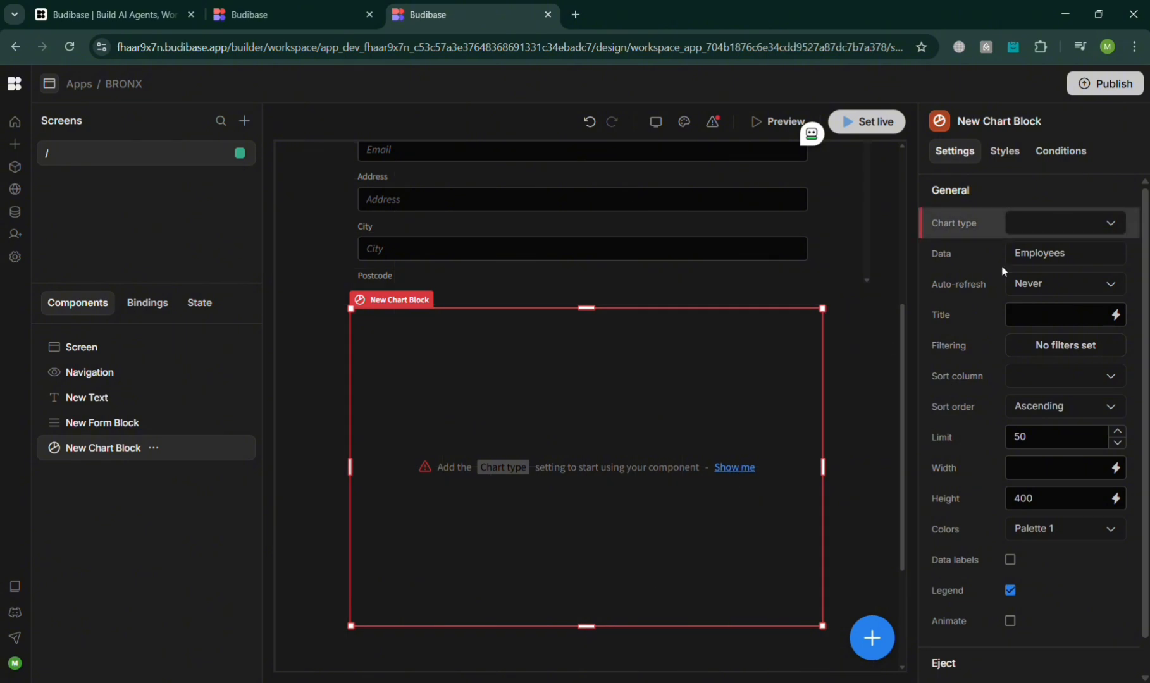
{"action": "left_click", "coordinate": [1075, 223]}
{"action": "left_click", "coordinate": [1087, 252]}
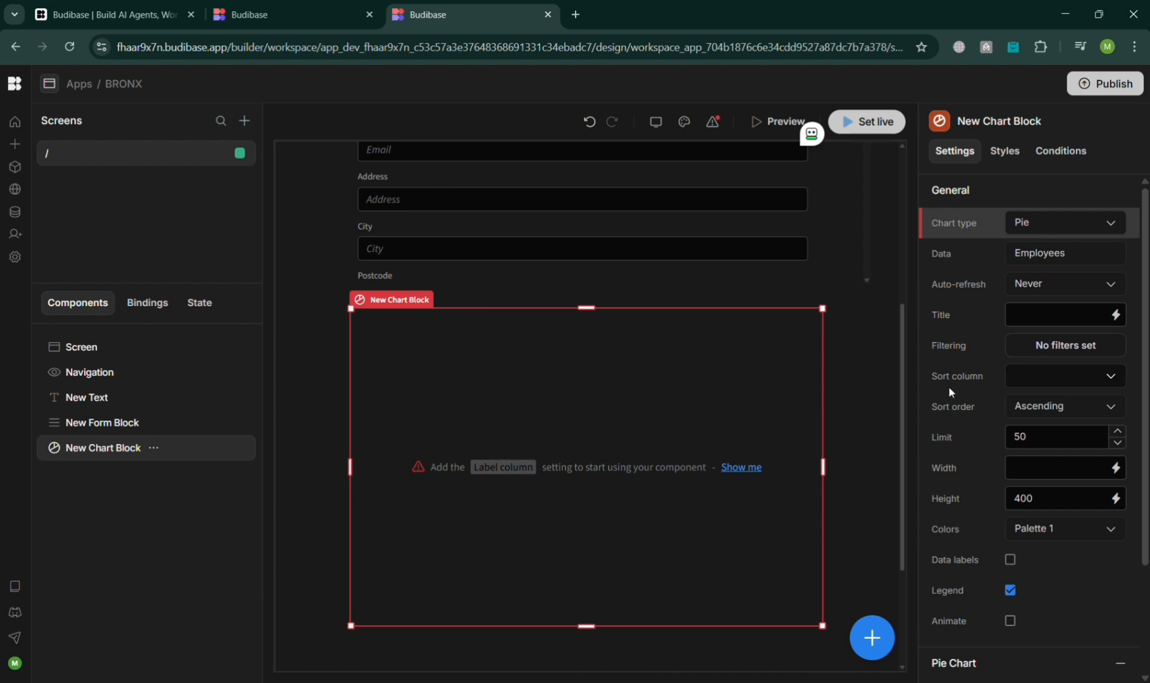
Step: Delete the chart block from the screen and confirm the deletion
{"action": "key", "text": "Delete"}
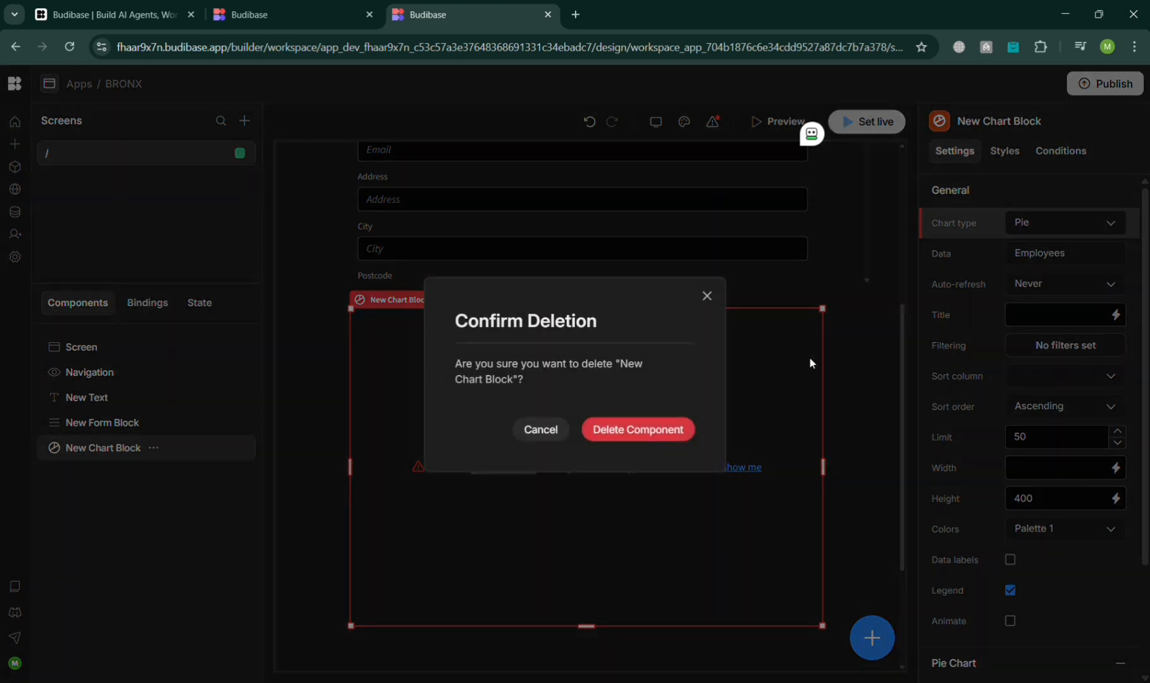
{"action": "left_click", "coordinate": [663, 429]}
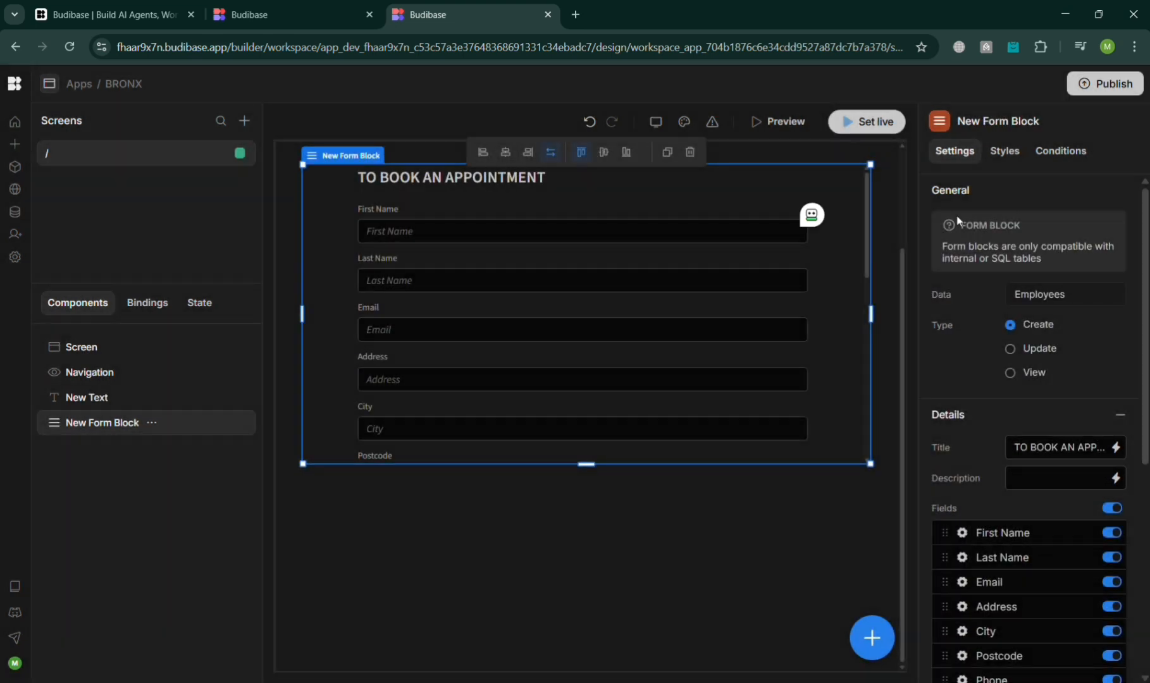
Step: Place a Cards Block below the form and set its data source to the Inventory table
{"action": "left_click", "coordinate": [1062, 151]}
{"action": "left_click", "coordinate": [871, 637]}
{"action": "left_click_drag", "start_coordinate": [1084, 223], "coordinate": [577, 647]}
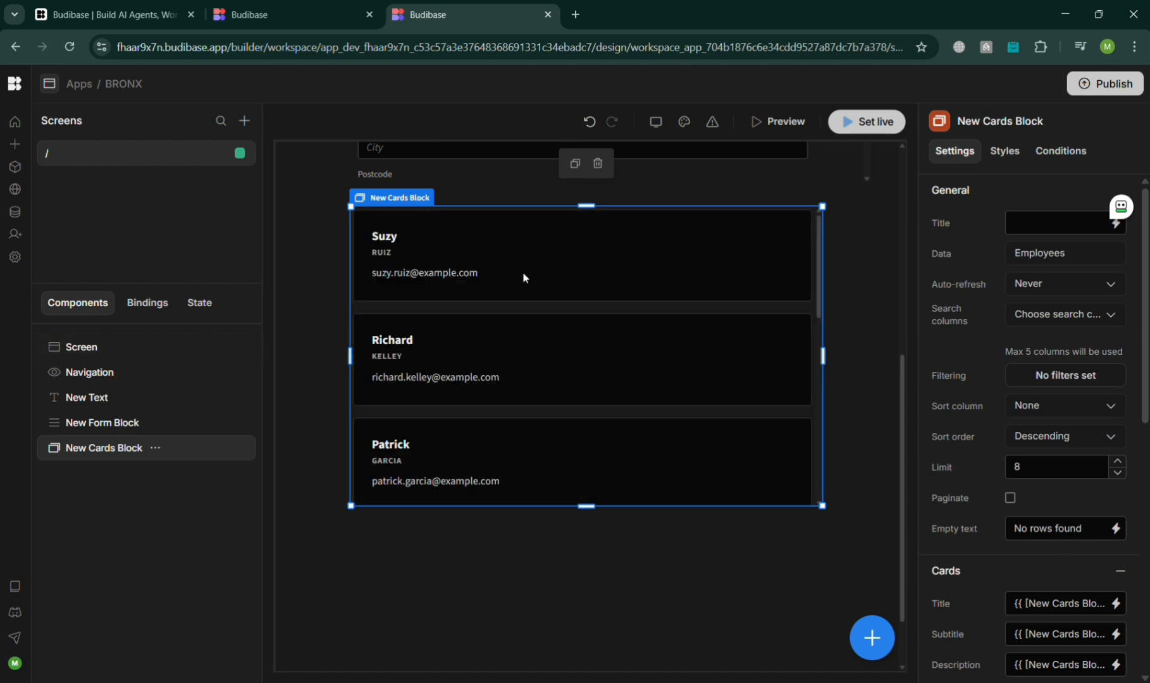
{"action": "left_click", "coordinate": [1058, 255]}
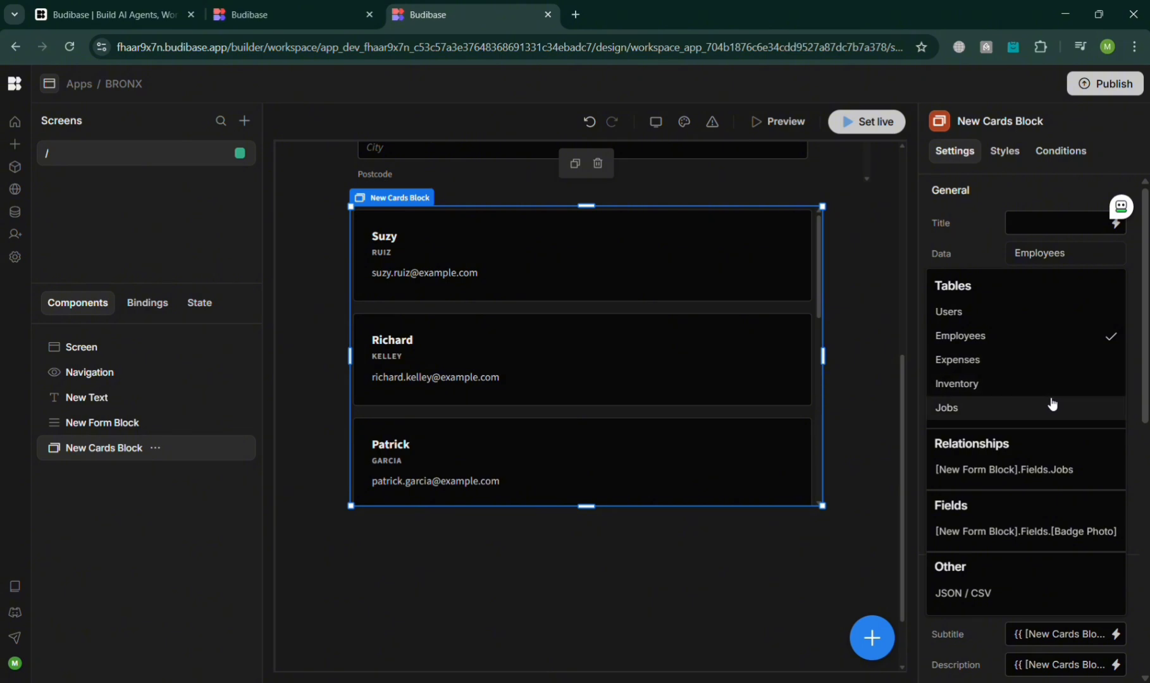
{"action": "left_click", "coordinate": [1037, 383]}
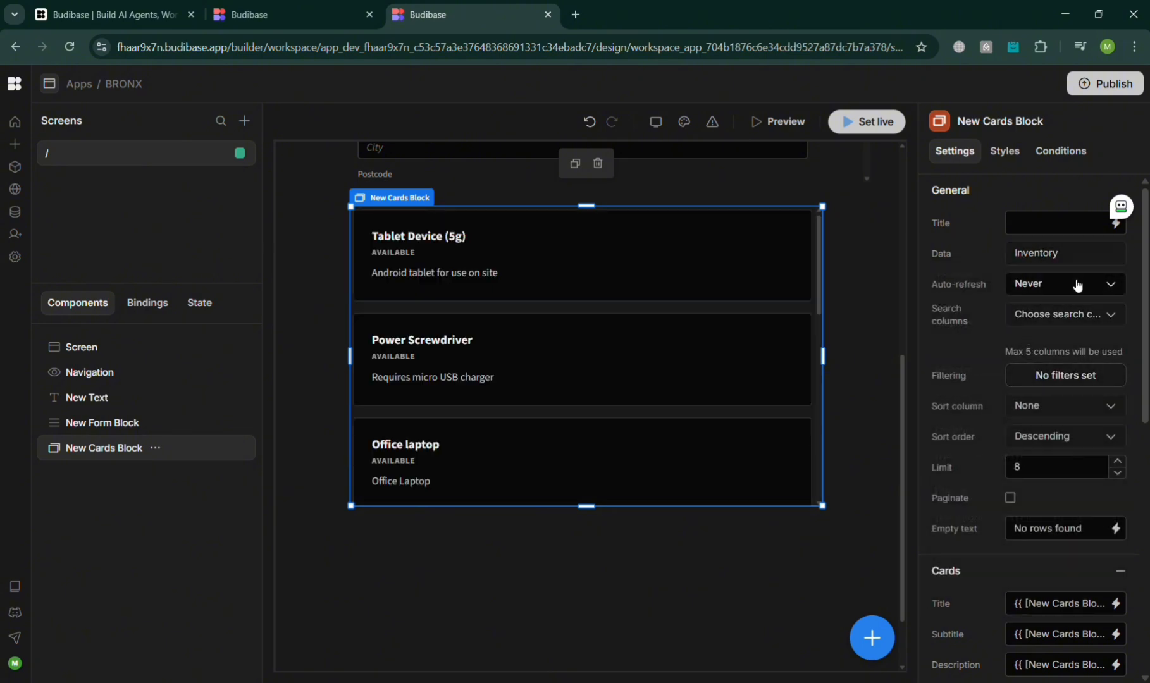
Step: Examine the inventory cards and the form's fields on the screen canvas
{"action": "scroll", "coordinate": [675, 408], "scroll_direction": "down", "scroll_amount": 8}
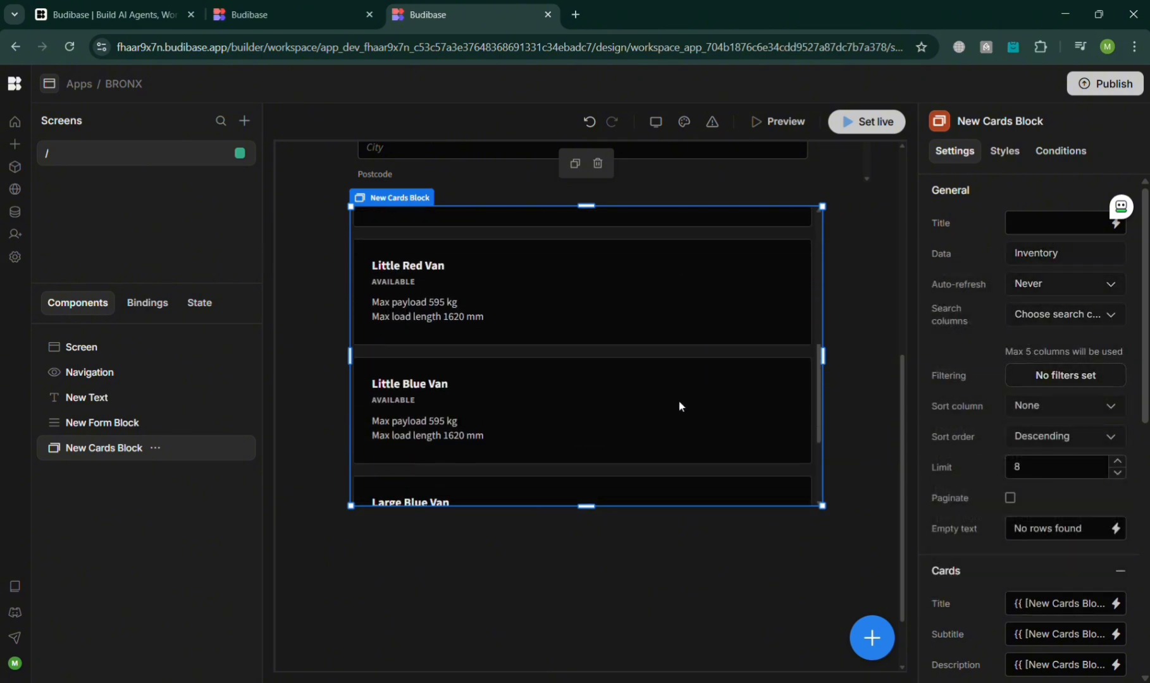
{"action": "left_click", "coordinate": [791, 578]}
{"action": "scroll", "coordinate": [721, 481], "scroll_direction": "up", "scroll_amount": 3}
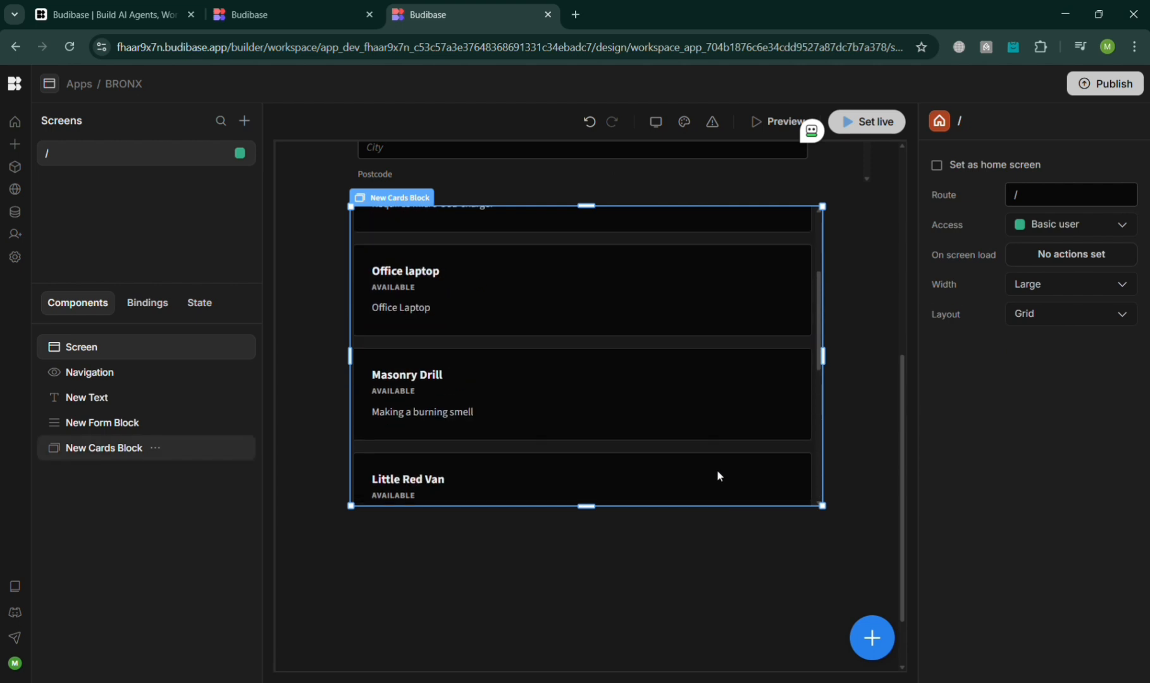
{"action": "scroll", "coordinate": [906, 383], "scroll_direction": "up", "scroll_amount": 10}
{"action": "left_click", "coordinate": [848, 411]}
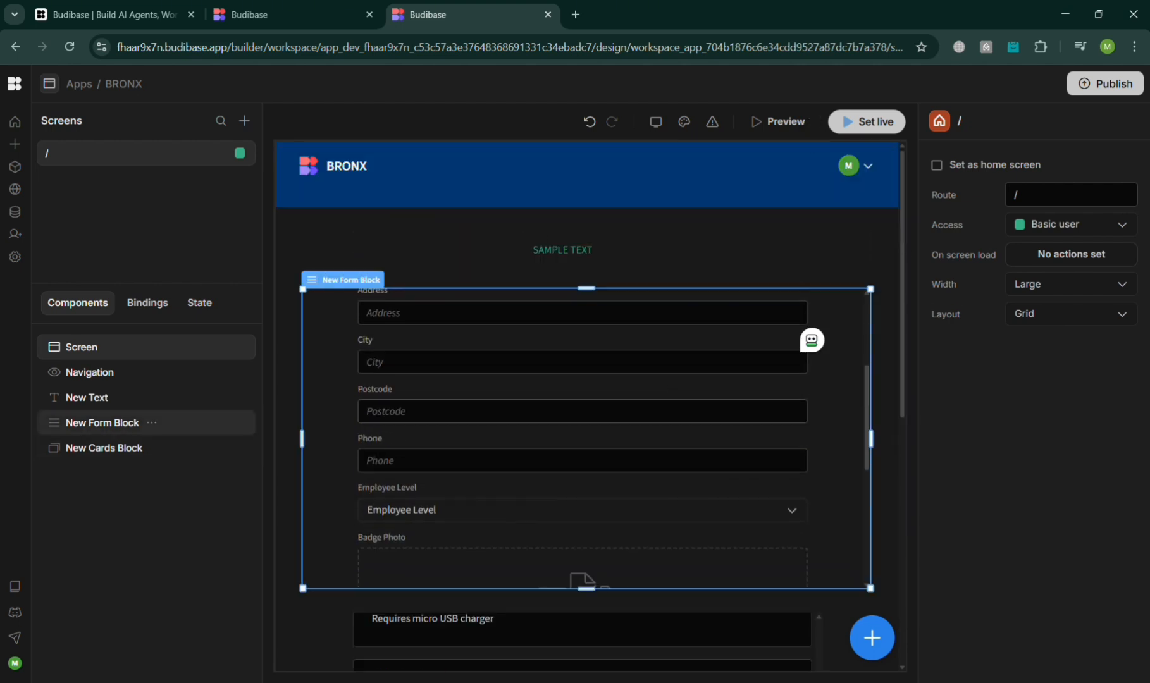
{"action": "scroll", "coordinate": [551, 542], "scroll_direction": "down", "scroll_amount": 5}
{"action": "left_click", "coordinate": [324, 606]}
{"action": "scroll", "coordinate": [321, 605], "scroll_direction": "down", "scroll_amount": 8}
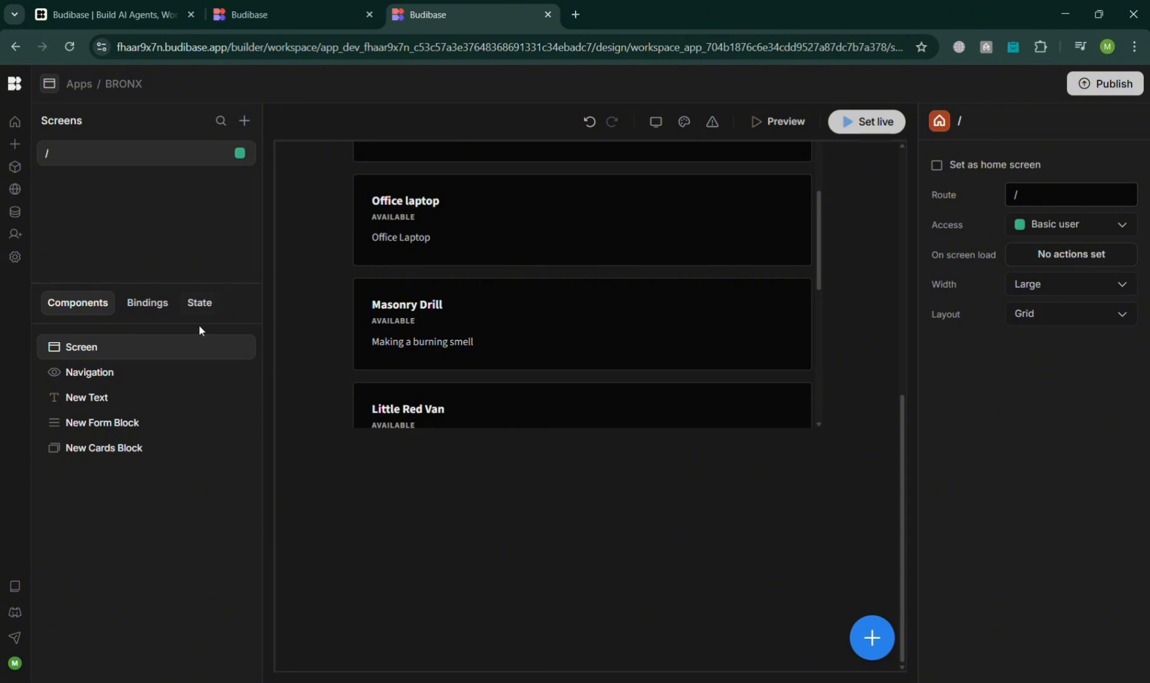
Step: Check which state variables are available for the screen
{"action": "left_click", "coordinate": [197, 303]}
{"action": "left_click", "coordinate": [192, 373]}
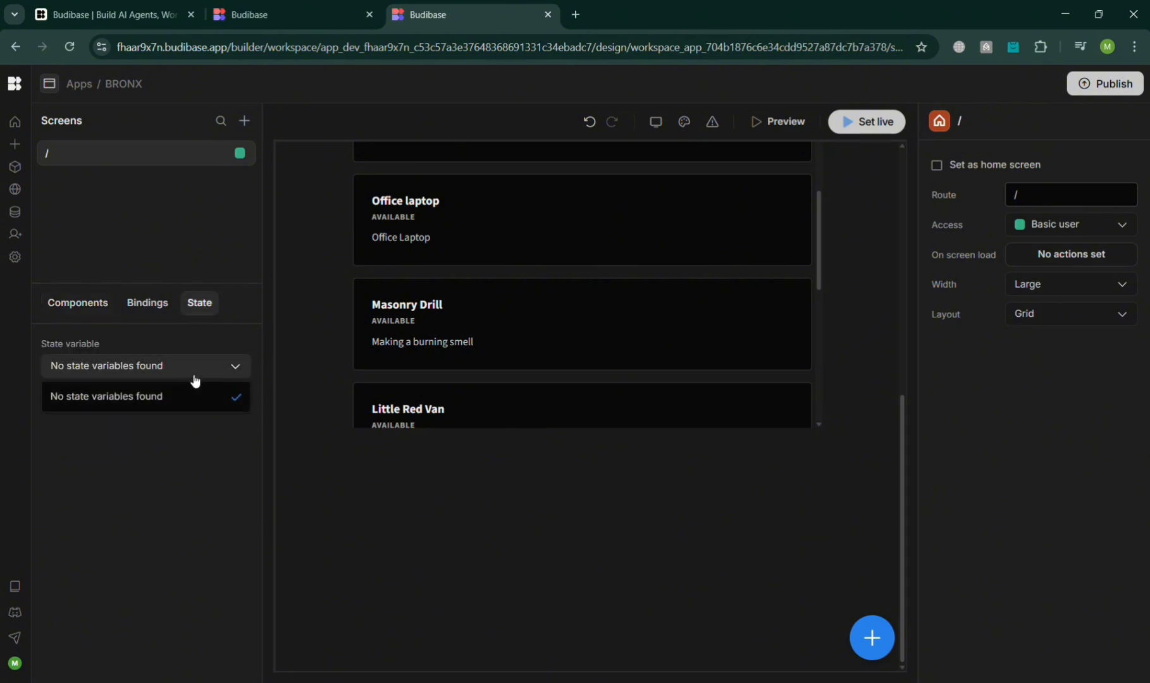
{"action": "left_click", "coordinate": [821, 500]}
{"action": "scroll", "coordinate": [796, 240], "scroll_direction": "up", "scroll_amount": 3}
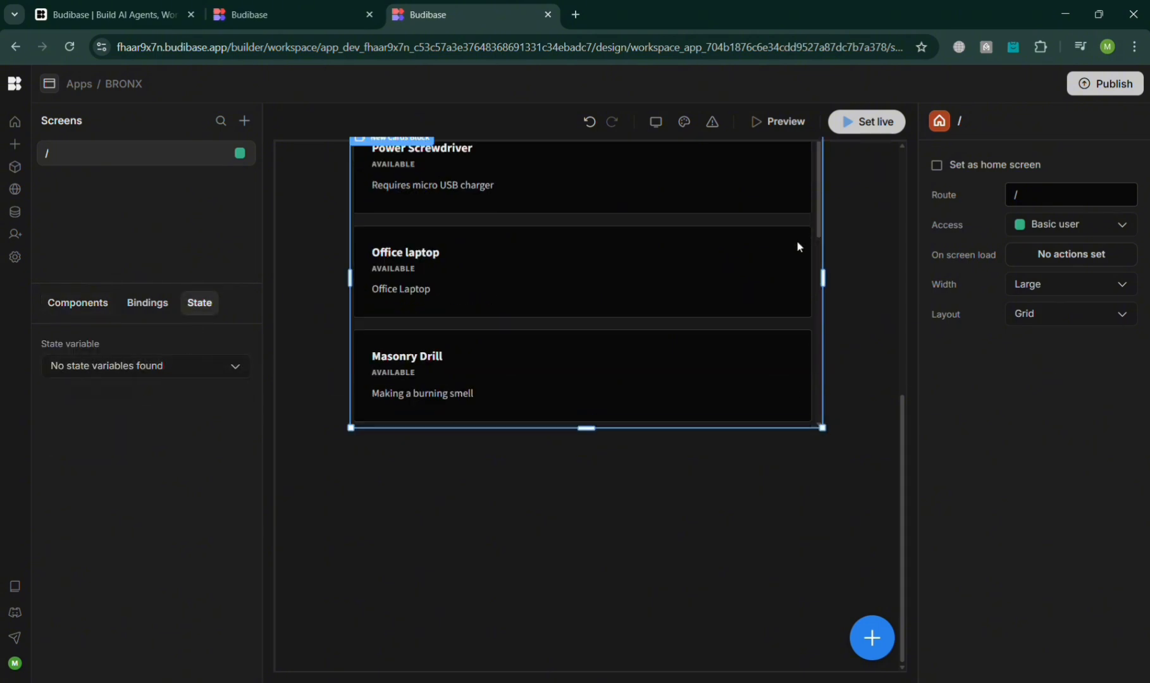
Step: Preview the BRONX app, look through its form and inventory cards, and return to the screen editor
{"action": "left_click", "coordinate": [796, 122]}
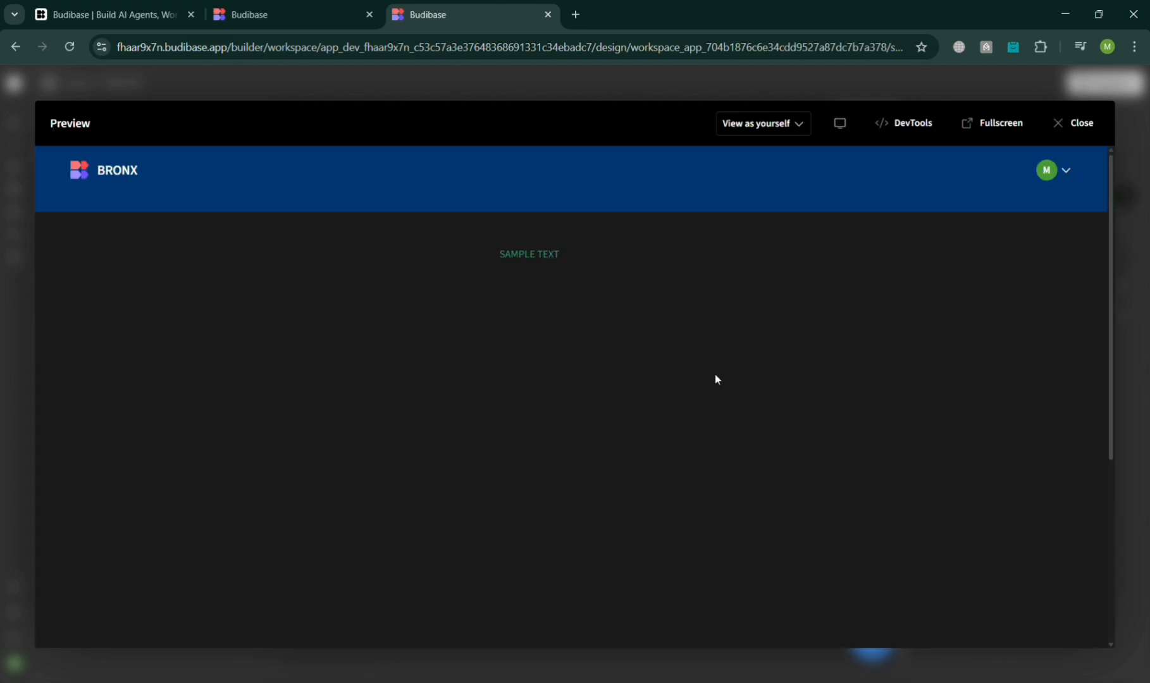
{"action": "scroll", "coordinate": [540, 465], "scroll_direction": "down", "scroll_amount": 8}
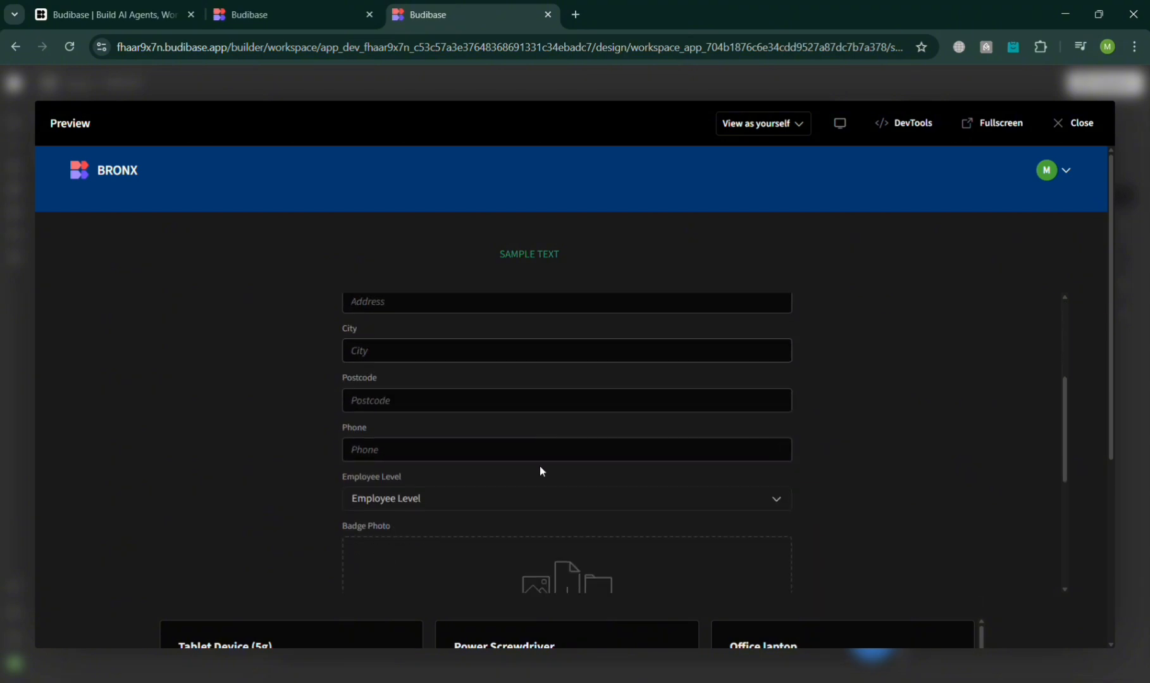
{"action": "left_click_drag", "start_coordinate": [1111, 319], "coordinate": [1117, 529]}
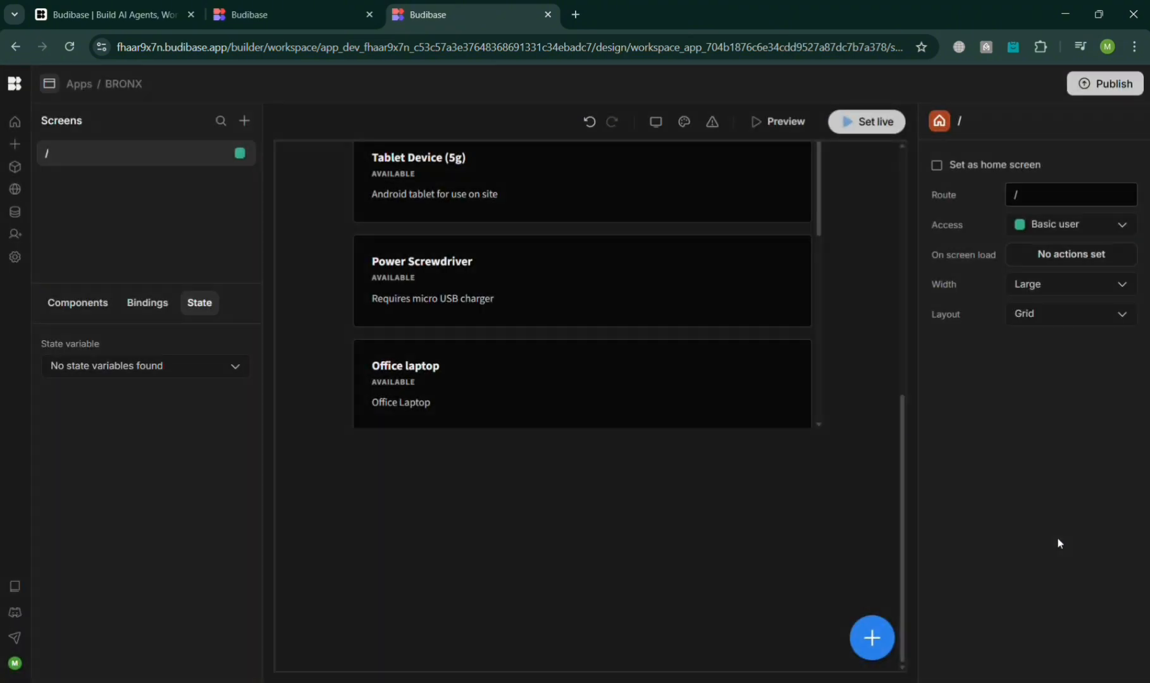
{"action": "left_click", "coordinate": [1138, 84]}
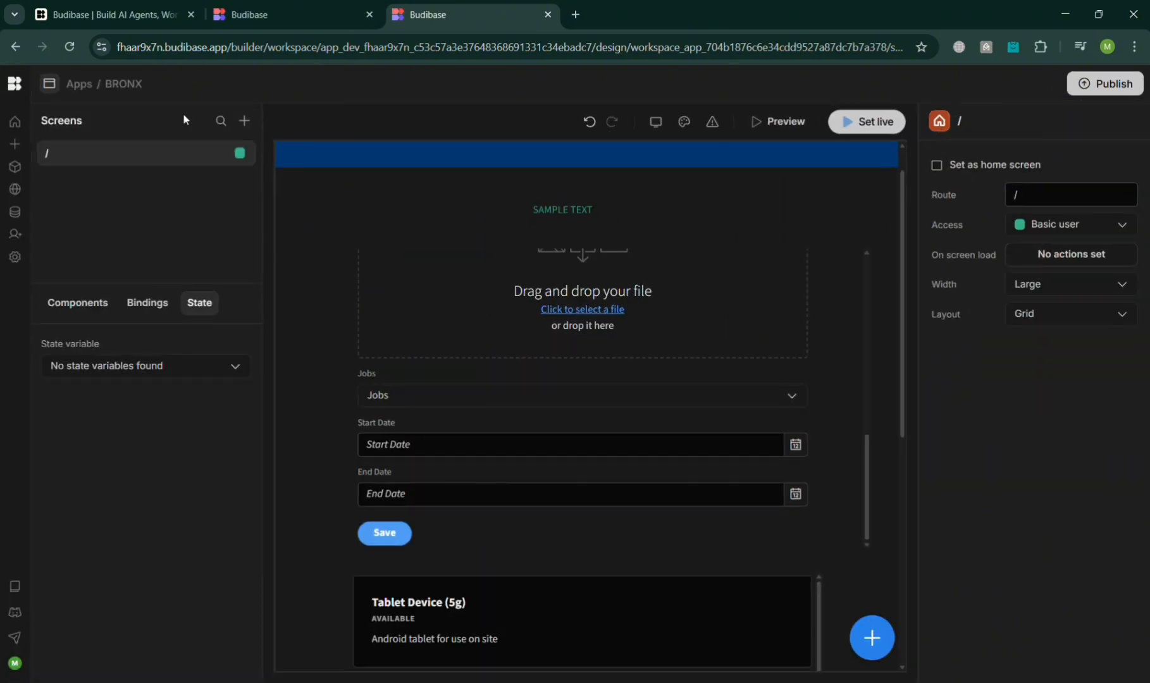
Step: Return to the workspace's apps list and view the actions available for the BRONX app
{"action": "left_click", "coordinate": [79, 83]}
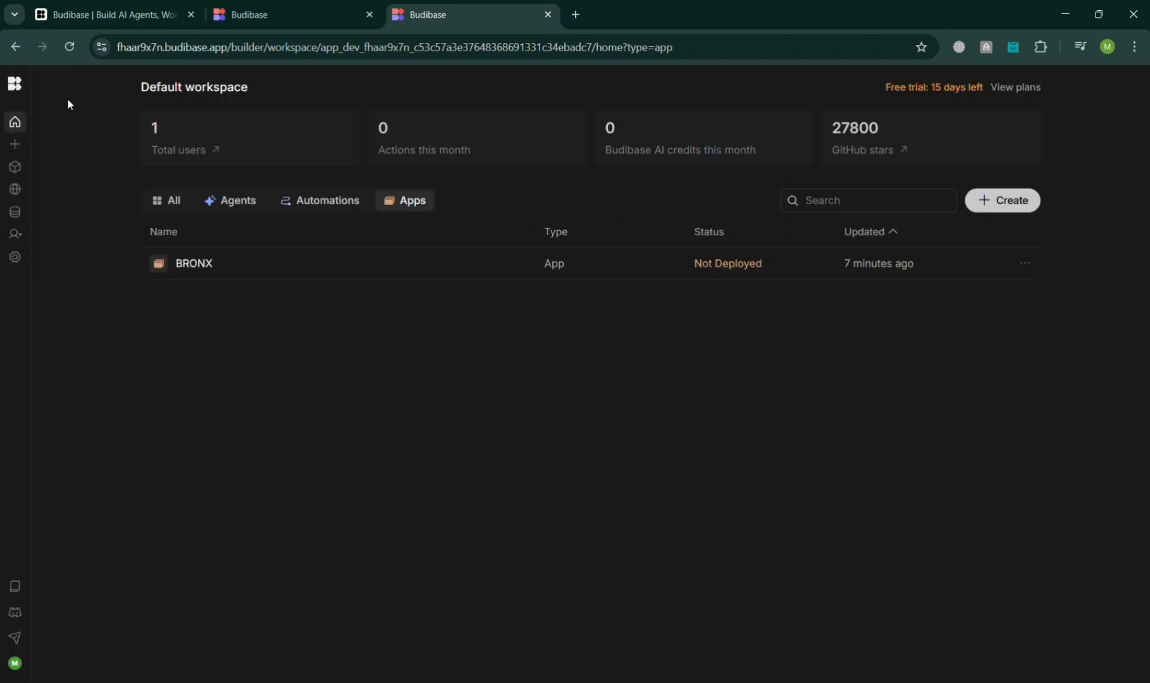
{"action": "left_click", "coordinate": [1026, 264]}
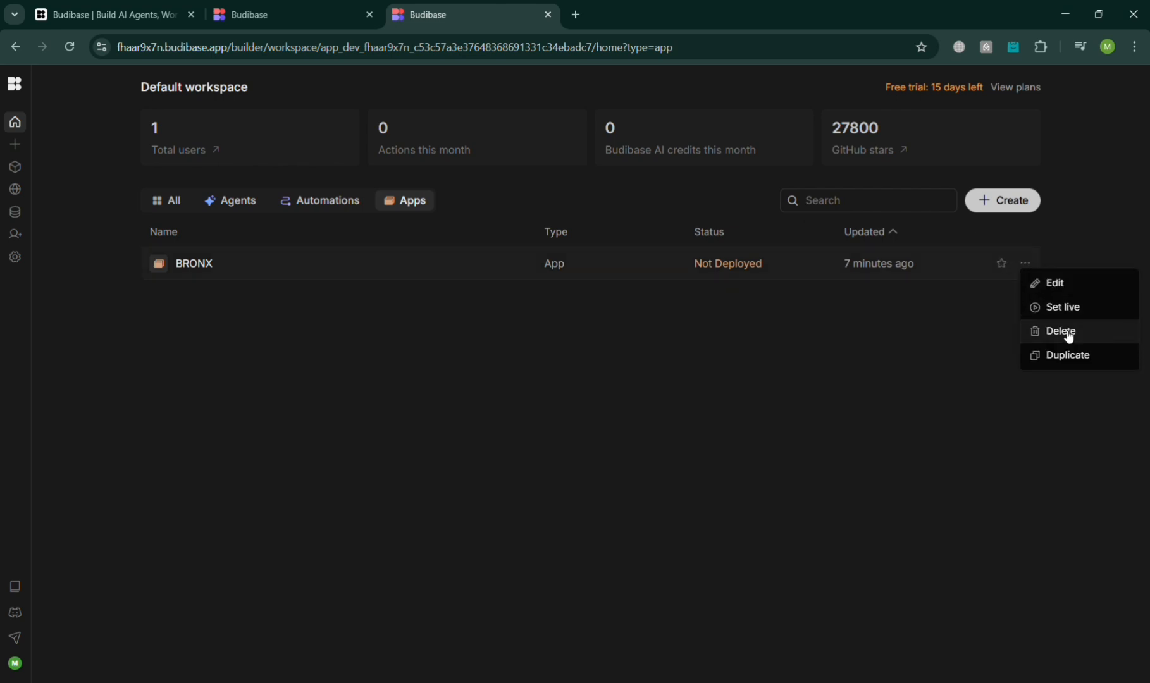
{"action": "left_click", "coordinate": [718, 316]}
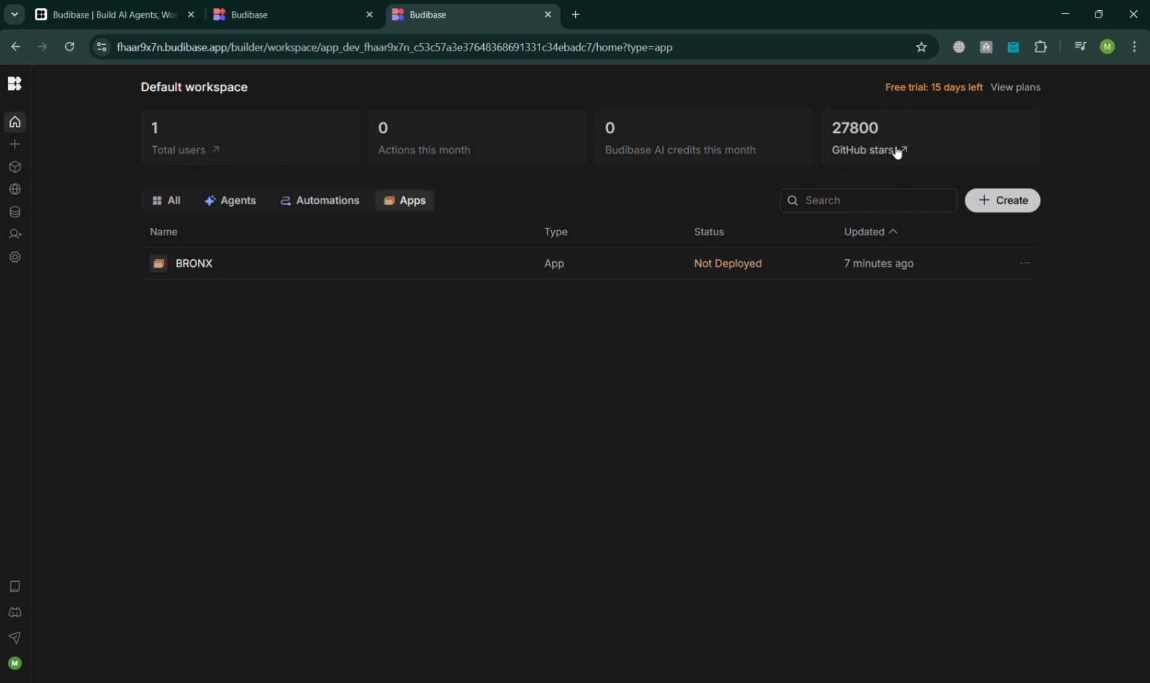